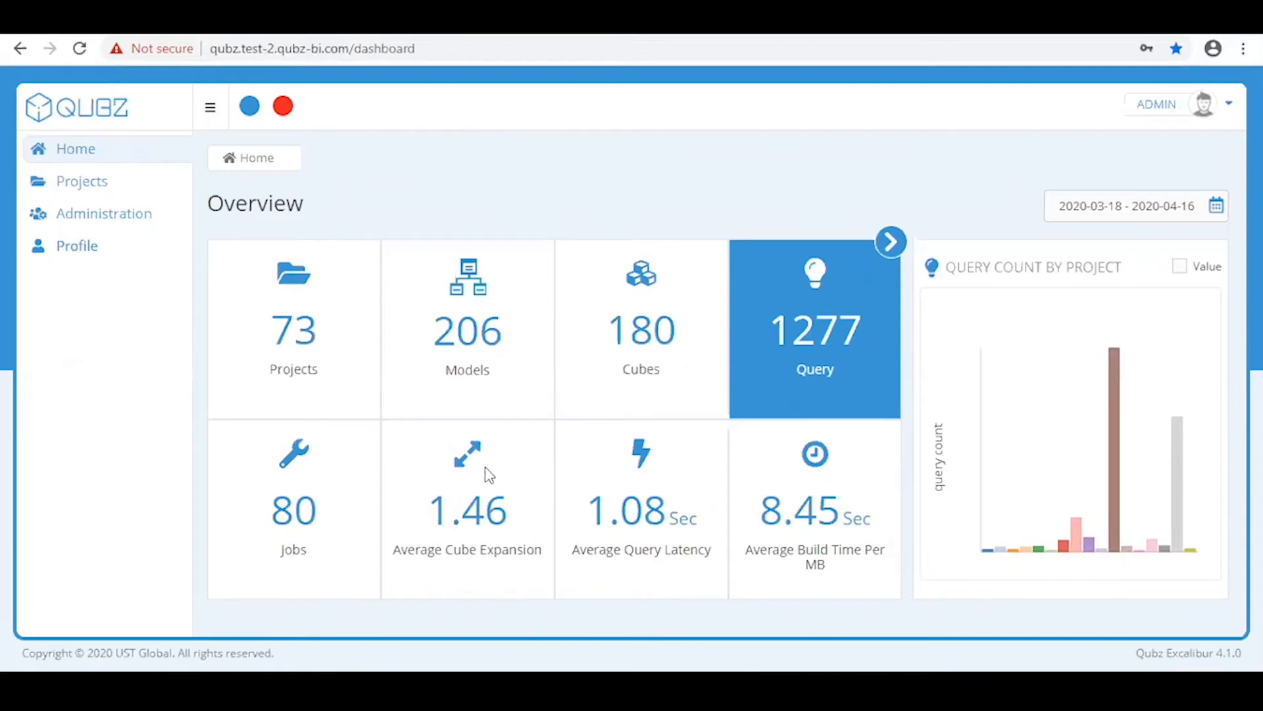
Go from the Home overview to the Projects page listing all 73 projects
click(378, 453)
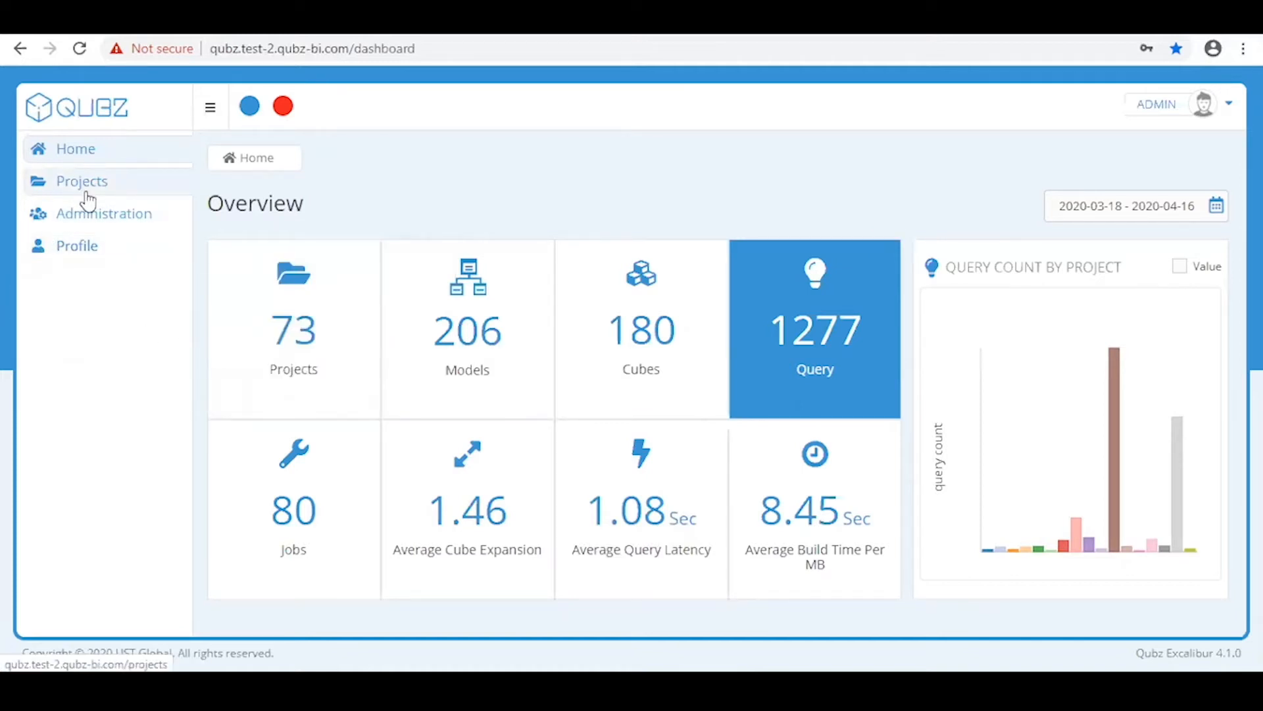
click(273, 303)
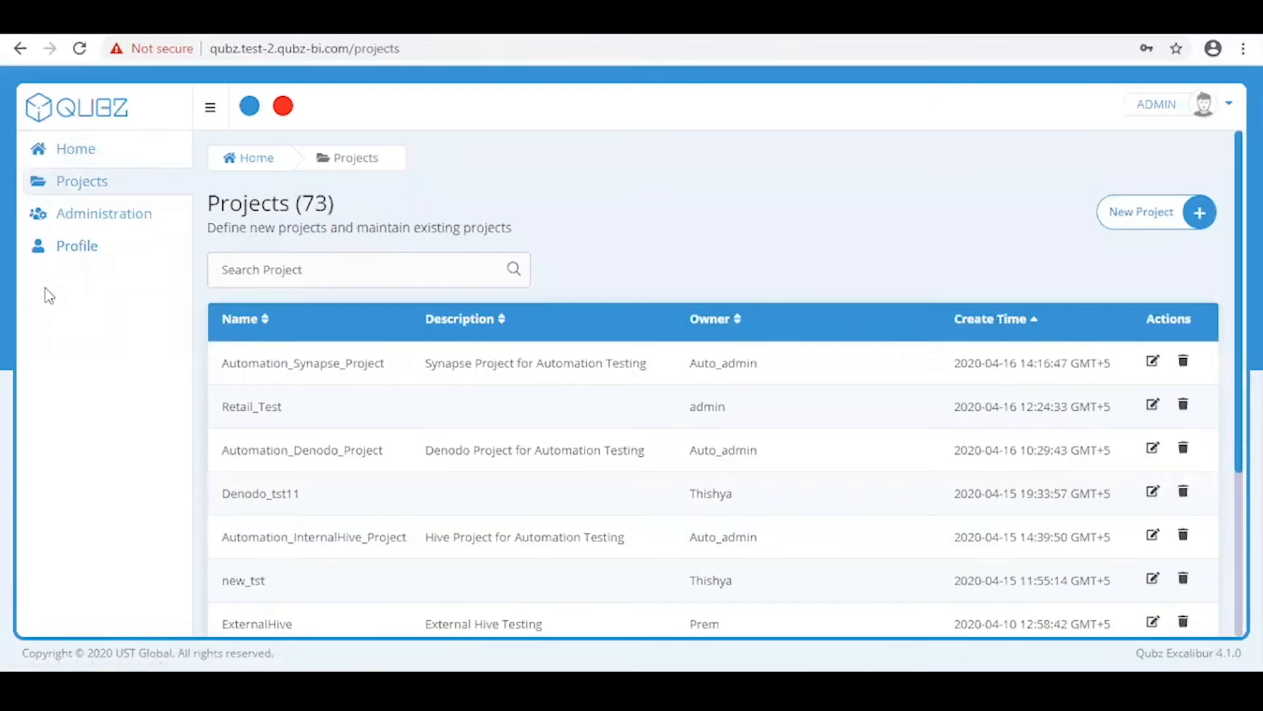
Create and save a new project named Retail_Demo_Project, then acknowledge the success message
click(1138, 217)
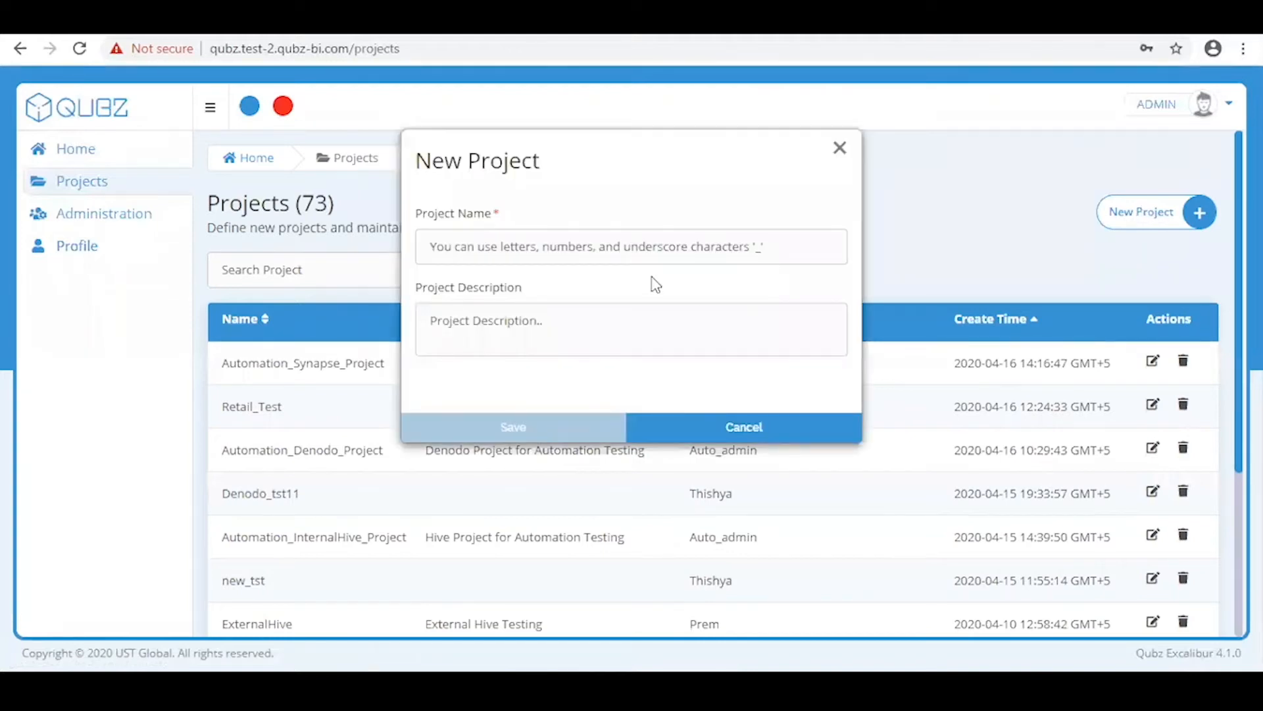
click(658, 255)
text(Ret)
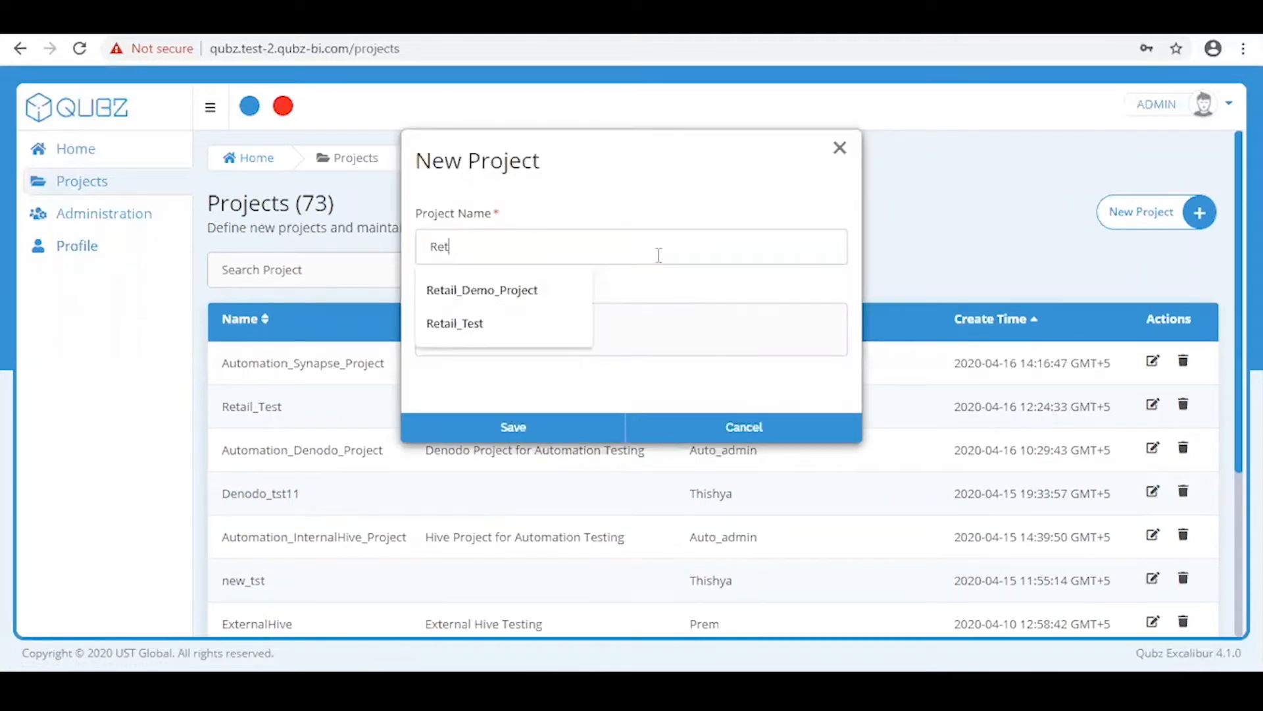
text(ail_De)
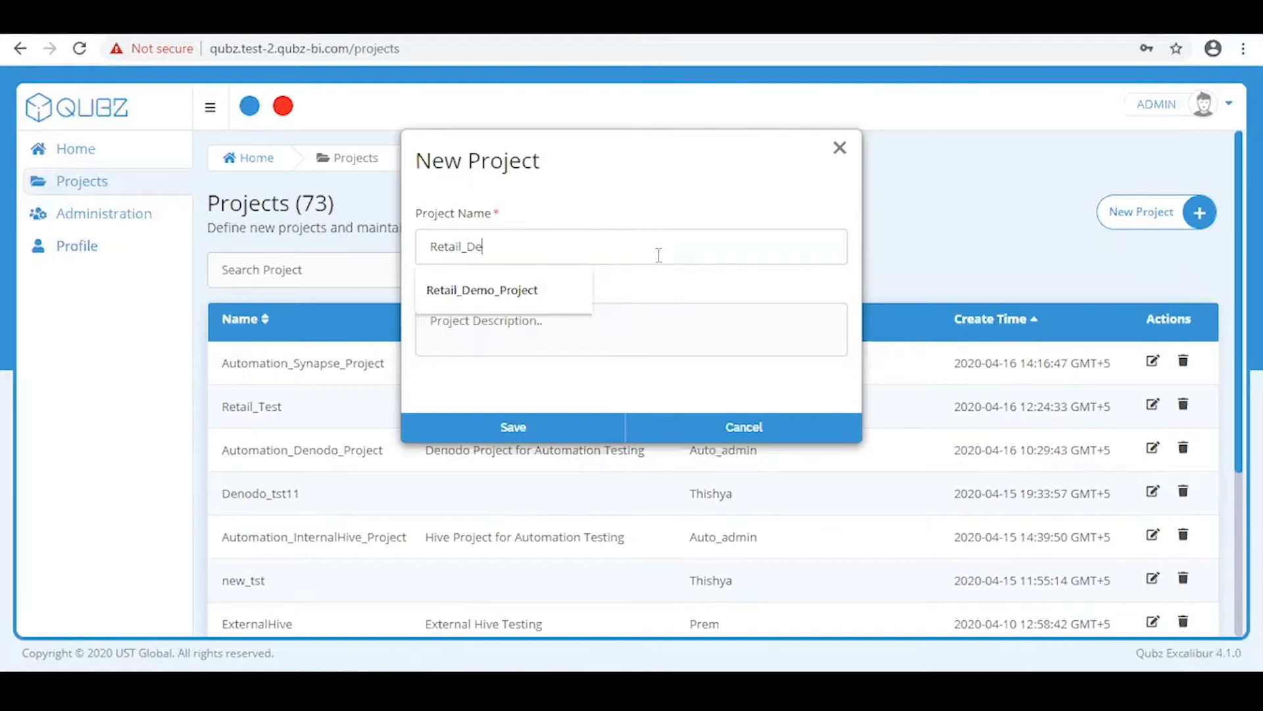
text(mo_Project)
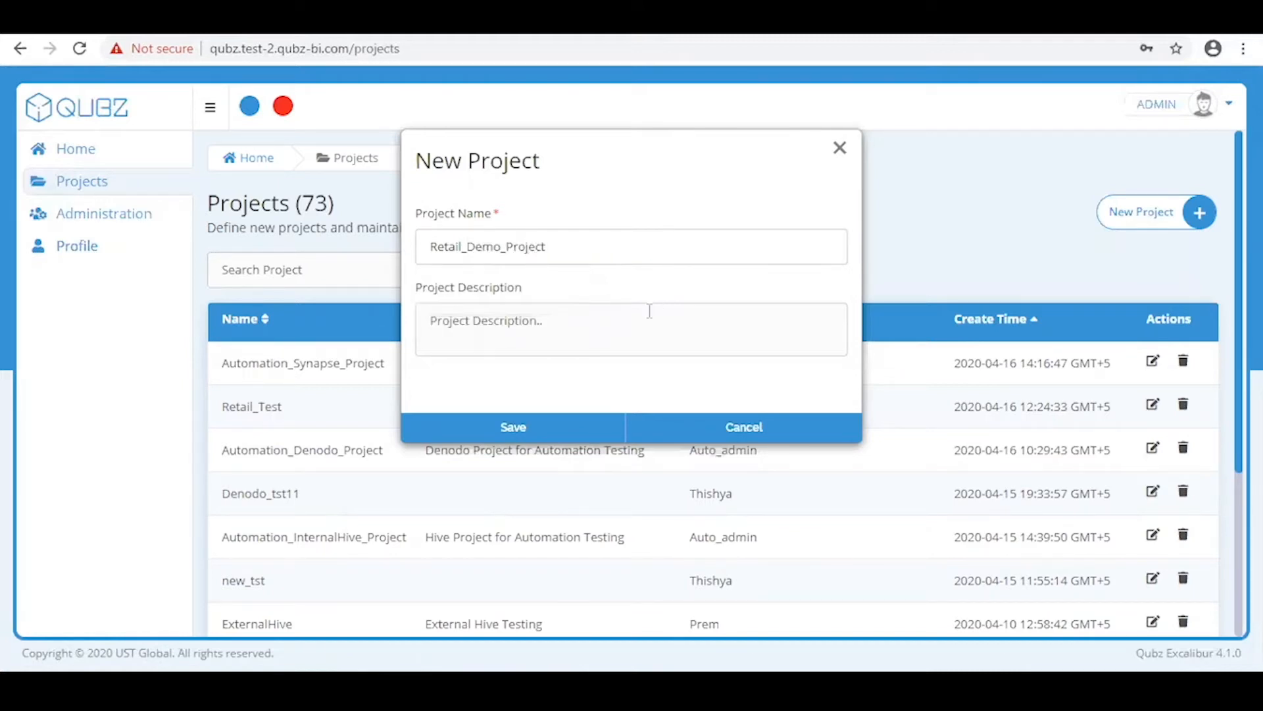
click(591, 429)
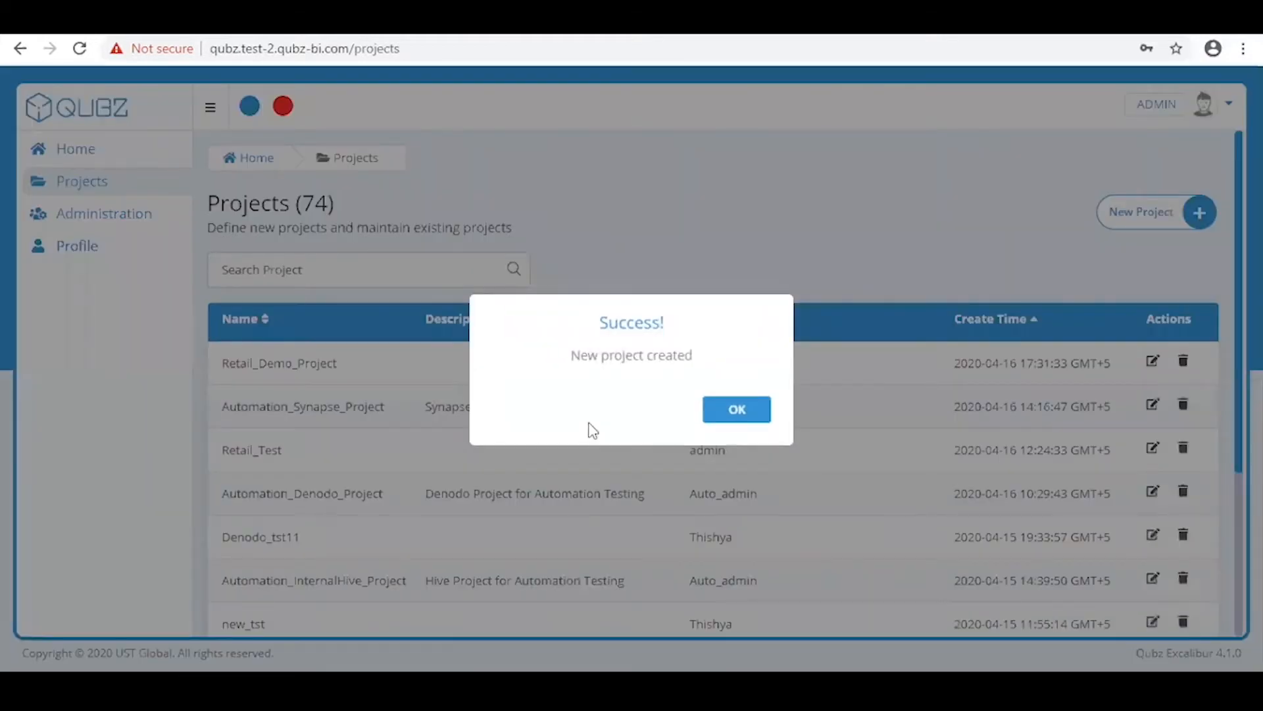
click(751, 415)
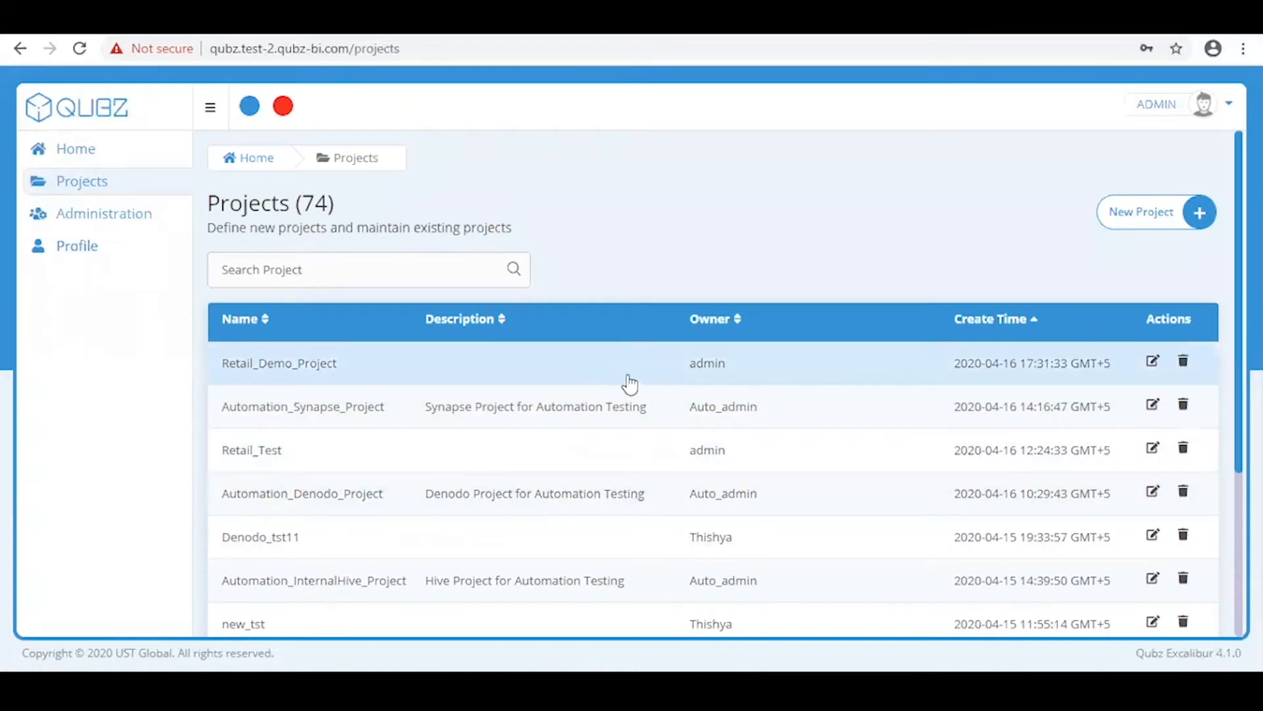
In Retail_Demo_Project's Data Sources, configure a new source with Denodo as the type
click(629, 383)
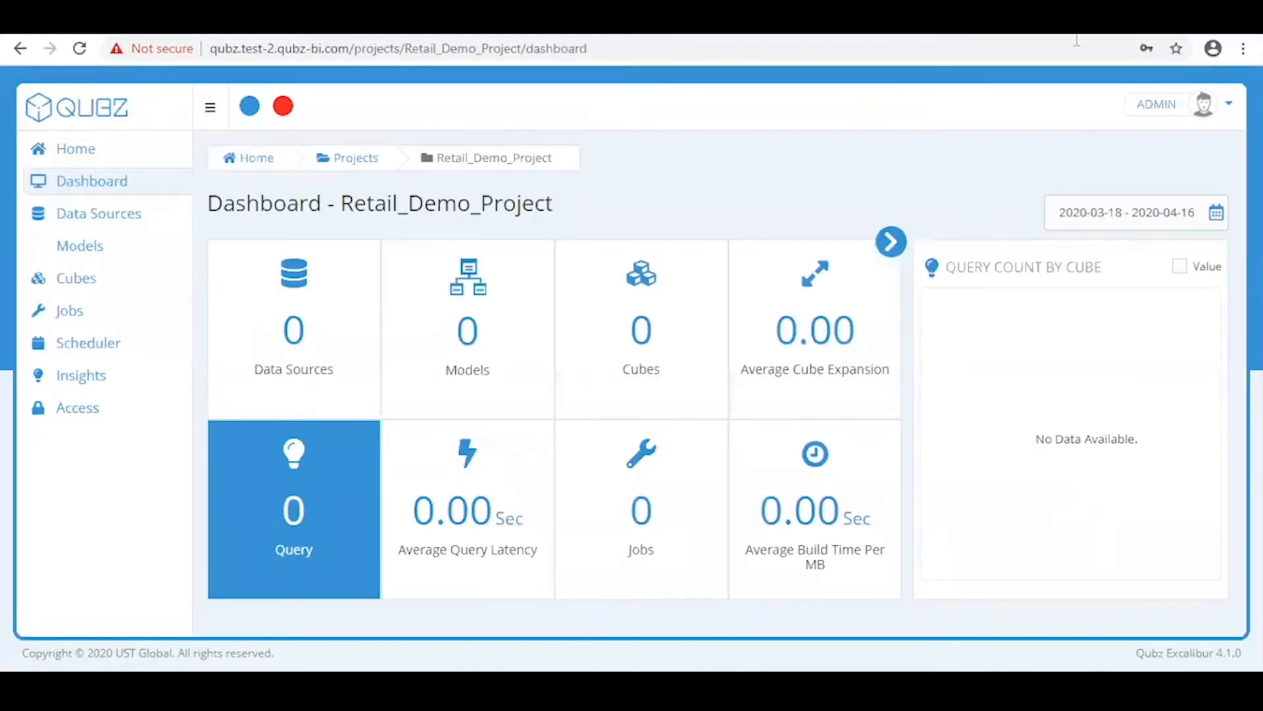
click(306, 337)
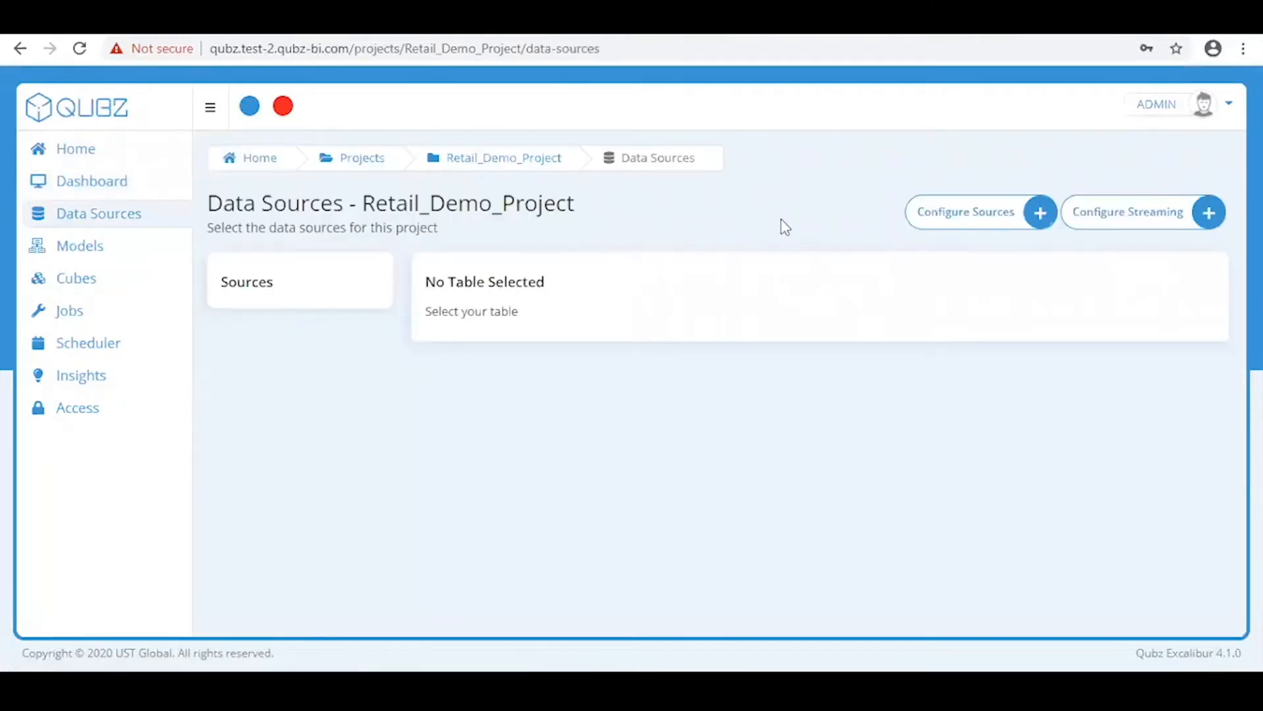
click(994, 217)
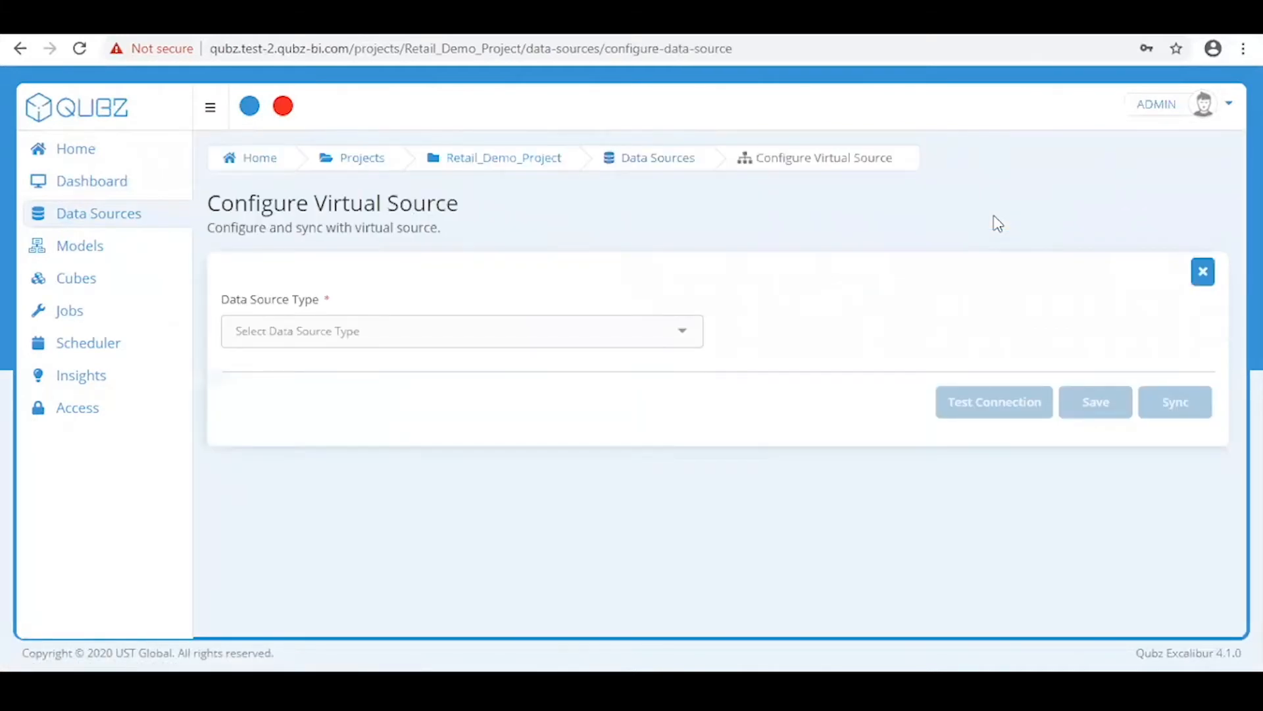
click(492, 342)
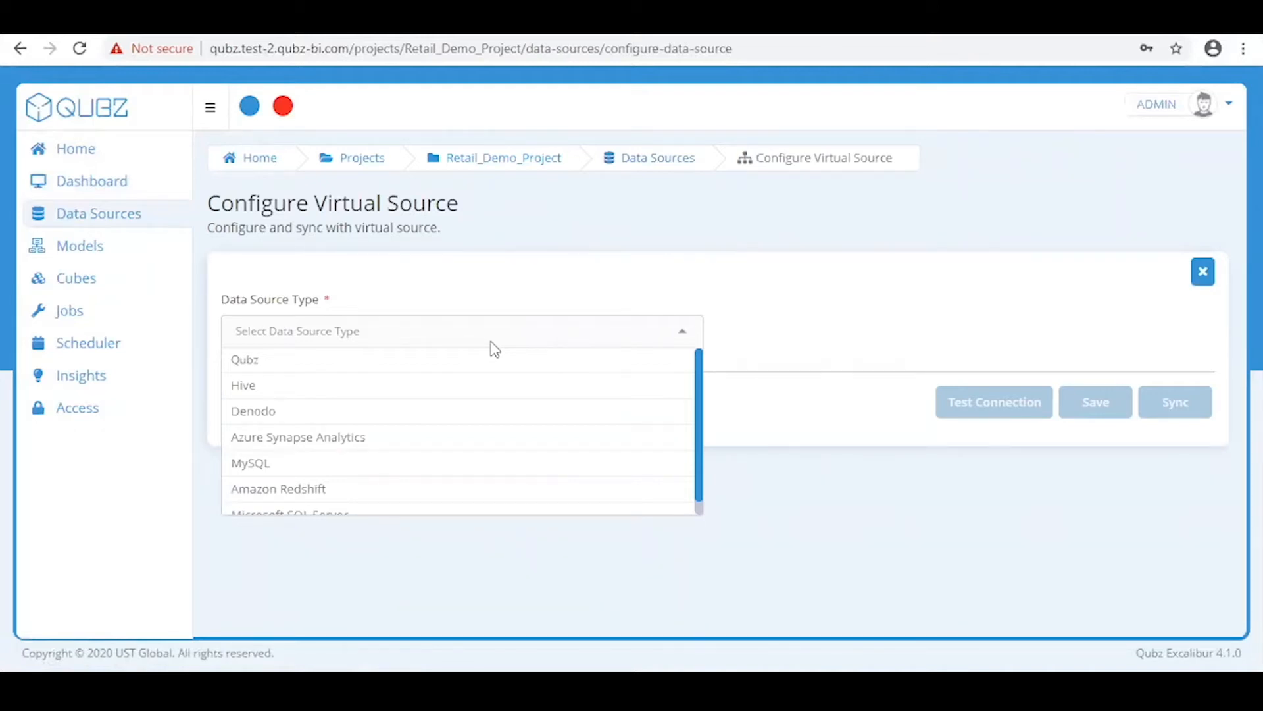
click(462, 412)
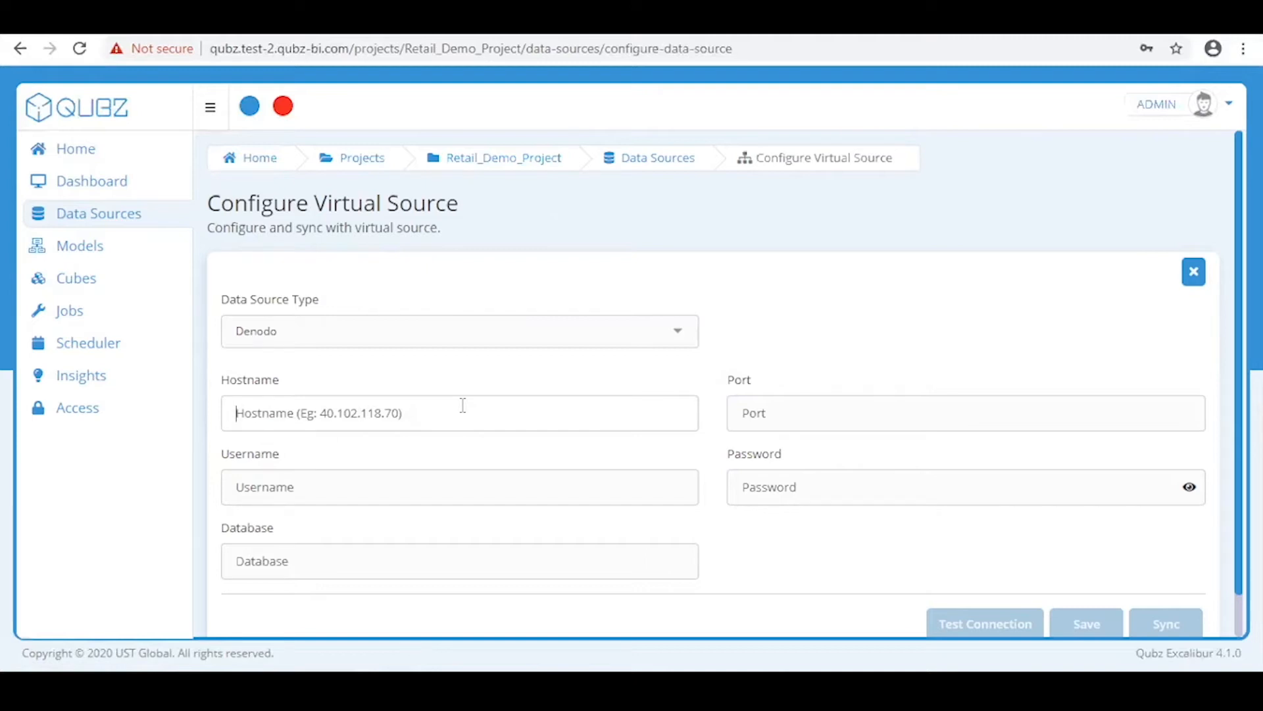
Enter host denodo.qubz-bi.com, port 9999, the admin username and password, and database pneuronqubz
text(denodo)
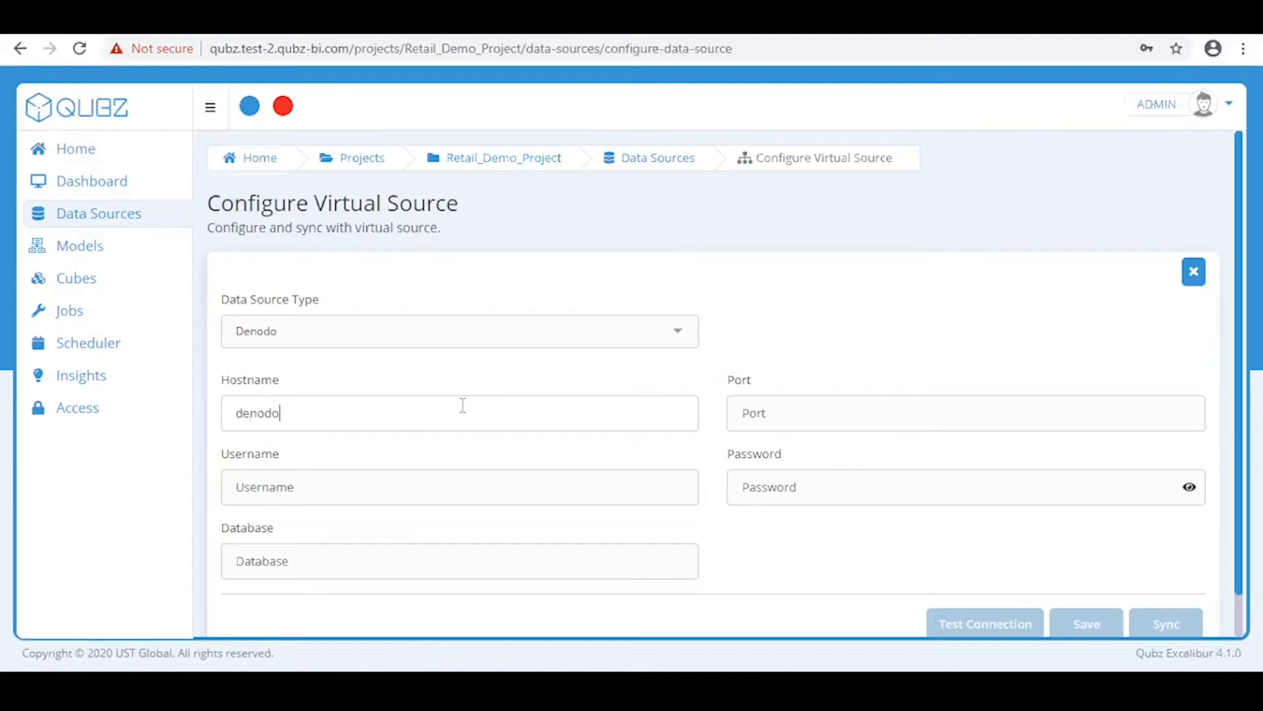
text(.qubz-bi.com)
click(774, 407)
text(9999)
click(617, 477)
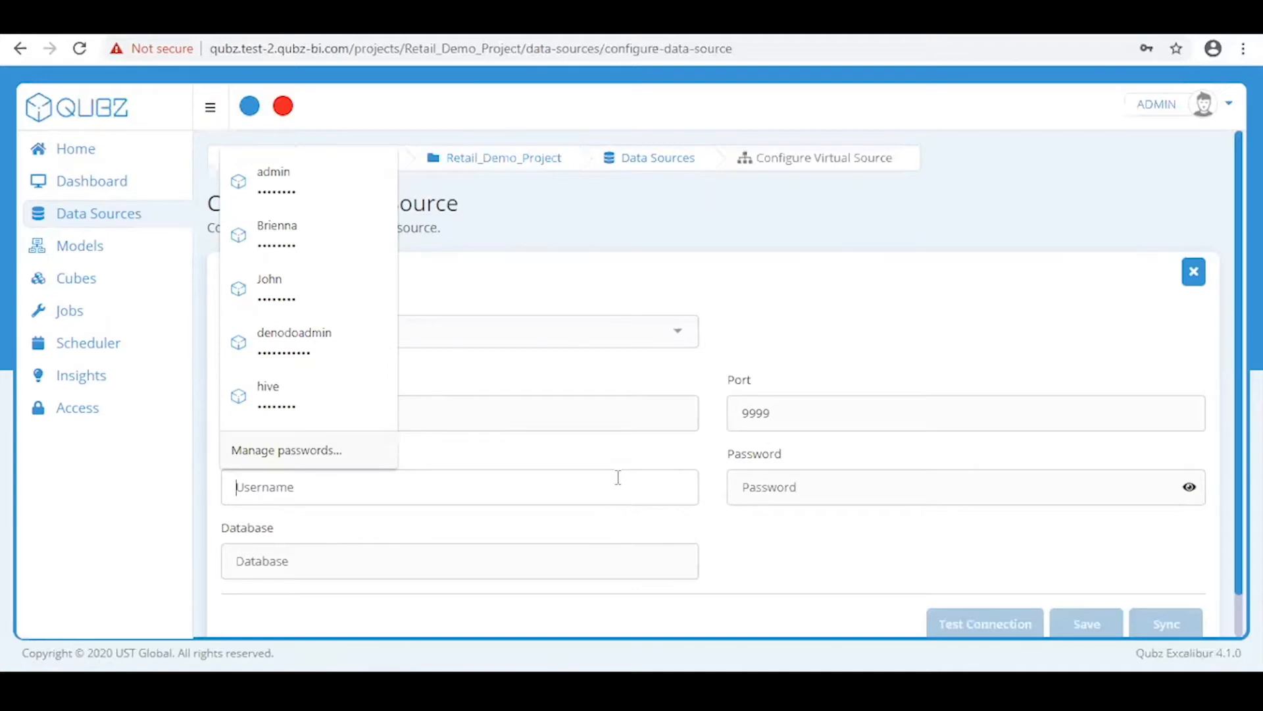
text(denodoadmin)
key(Tab)
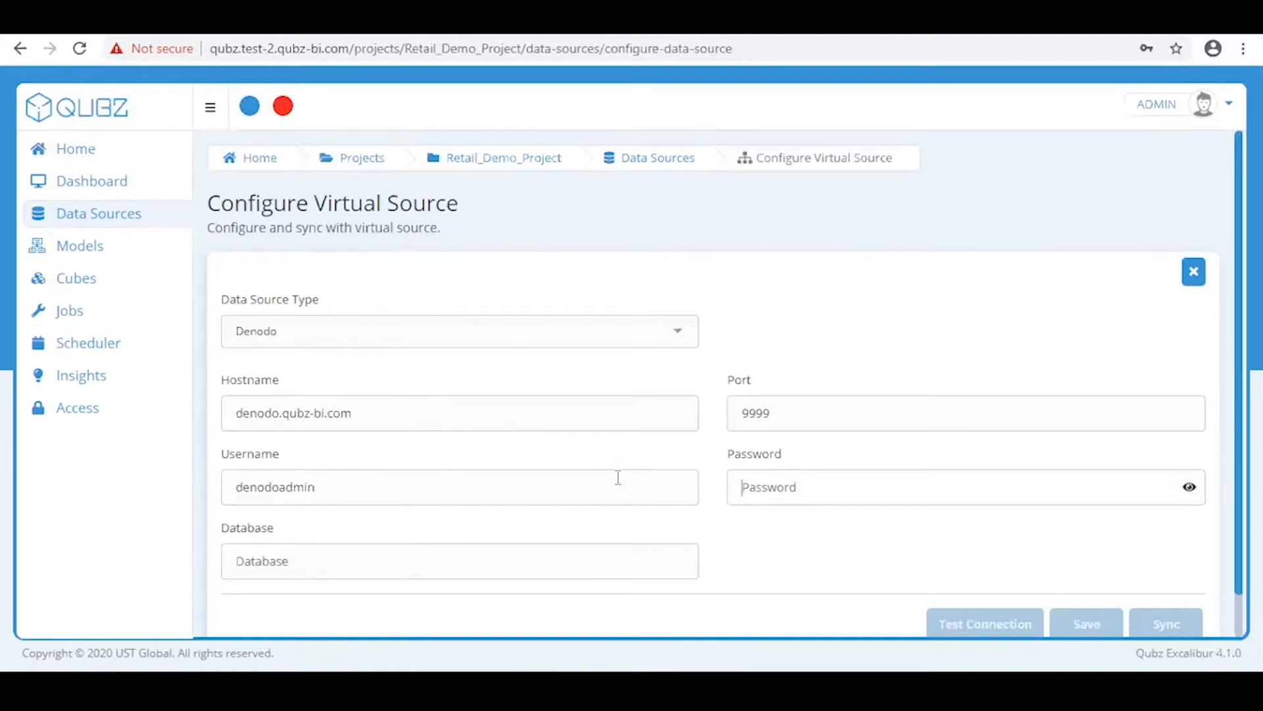
text(admin******)
click(488, 567)
text(p)
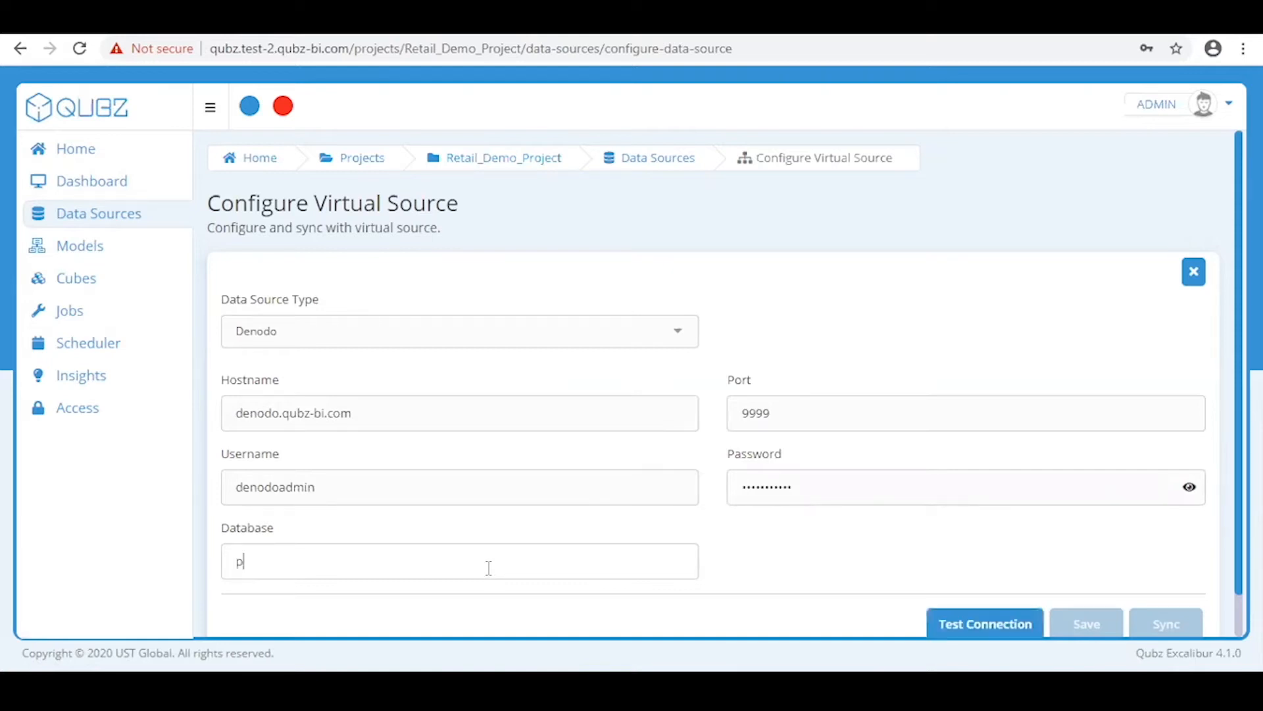
text(neuronqubz)
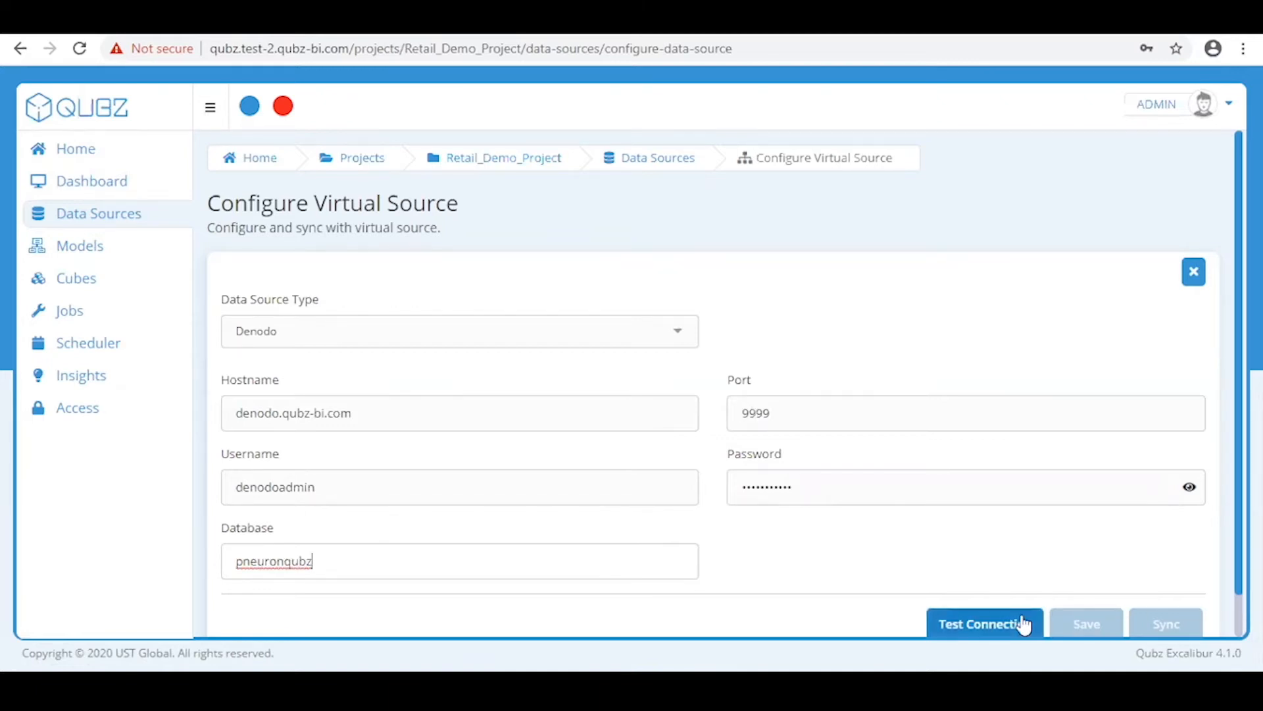
scroll(1023, 624, down, 1)
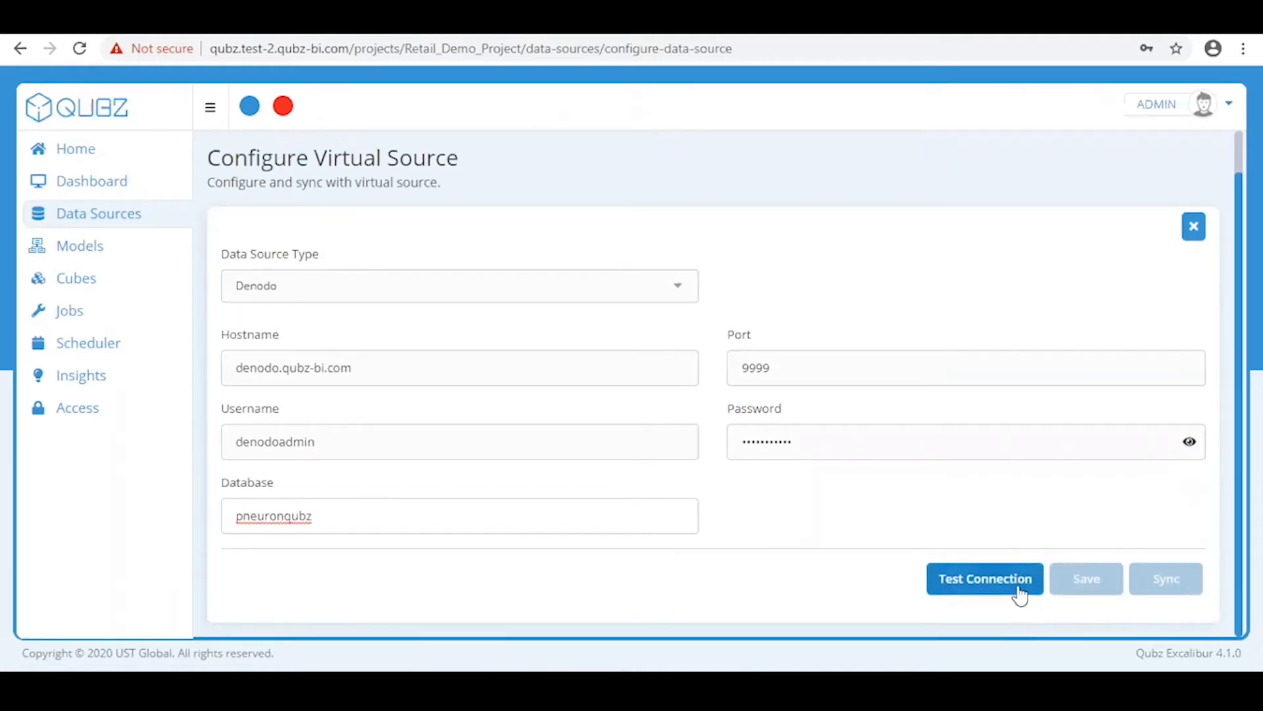
Test the Denodo connection successfully and save the connection details
click(1020, 594)
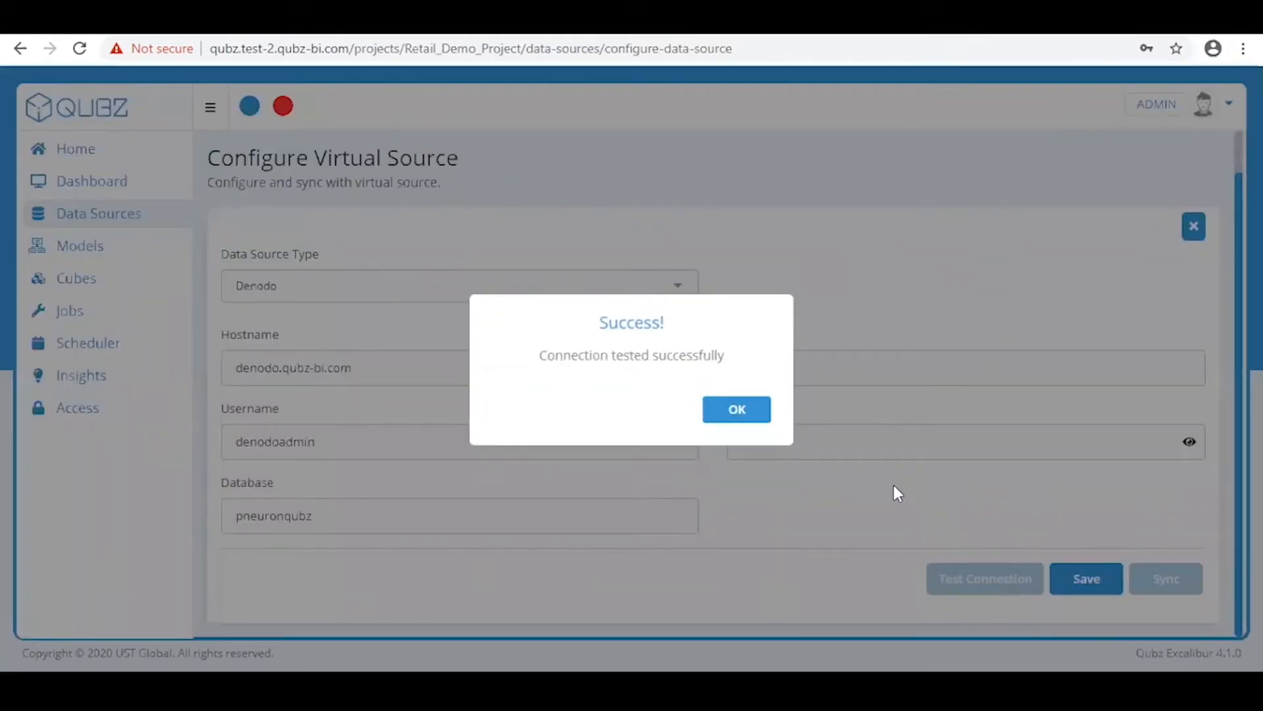
click(748, 422)
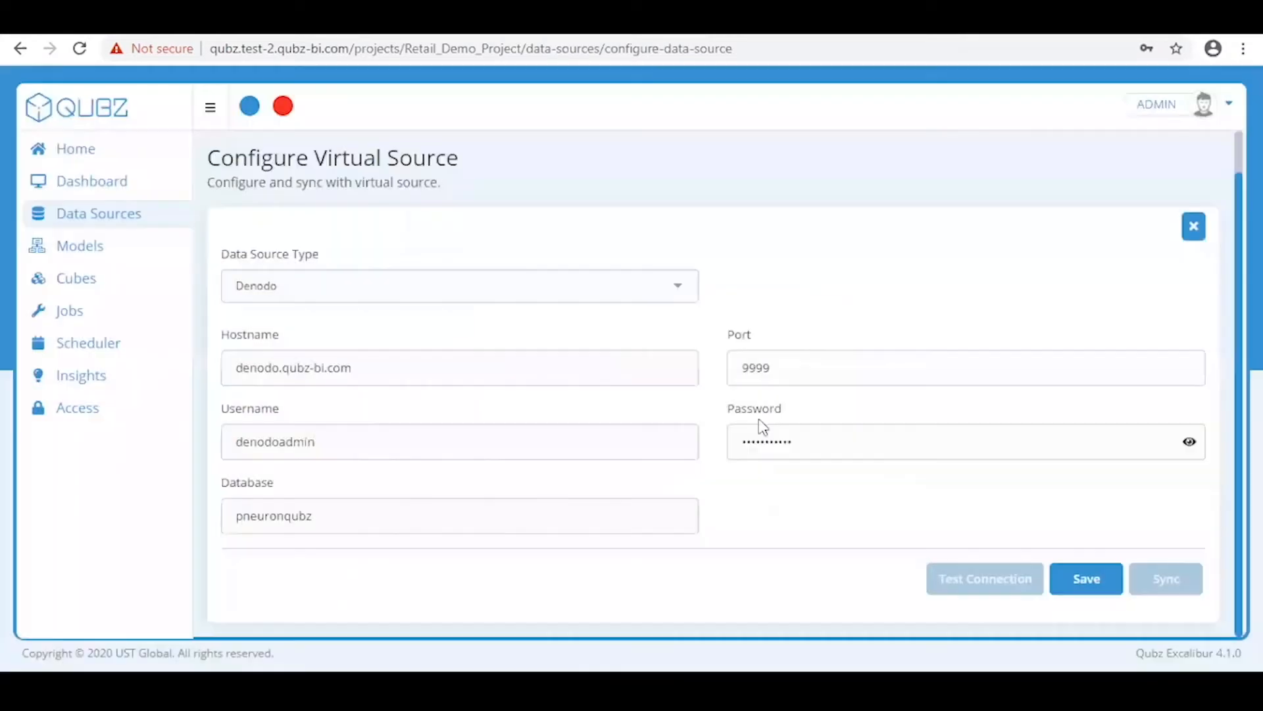
click(1084, 568)
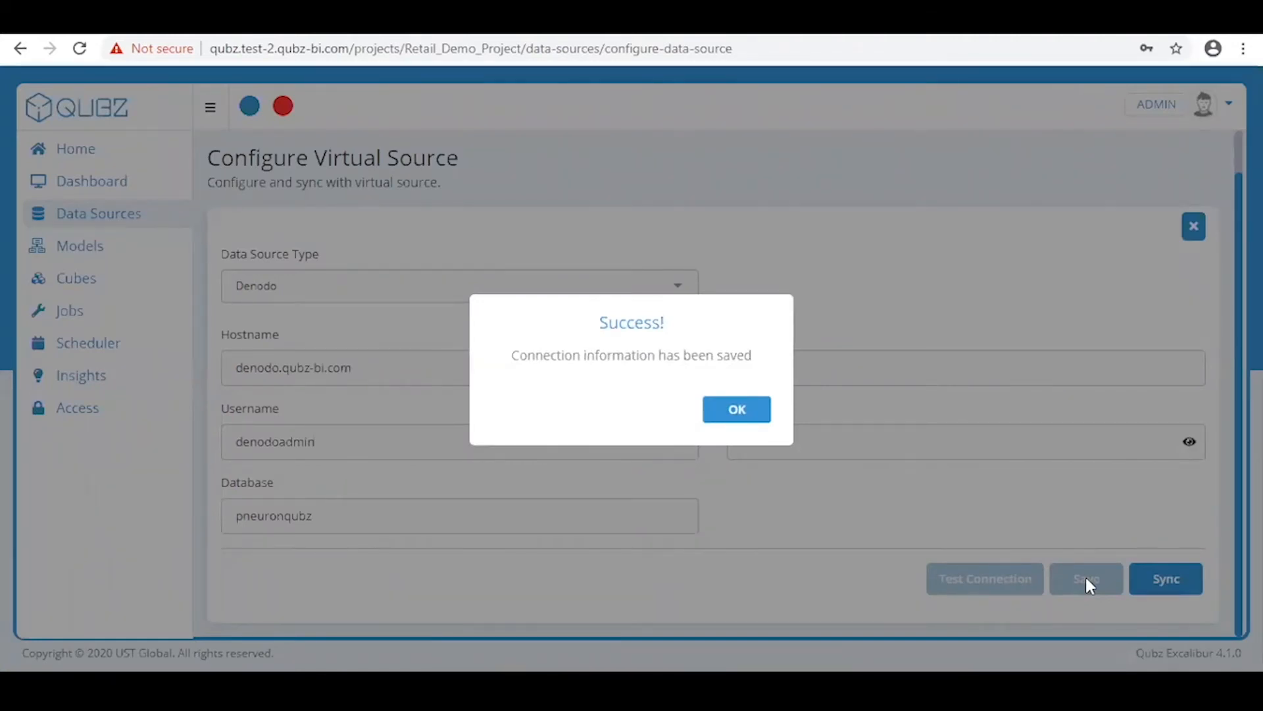
click(756, 406)
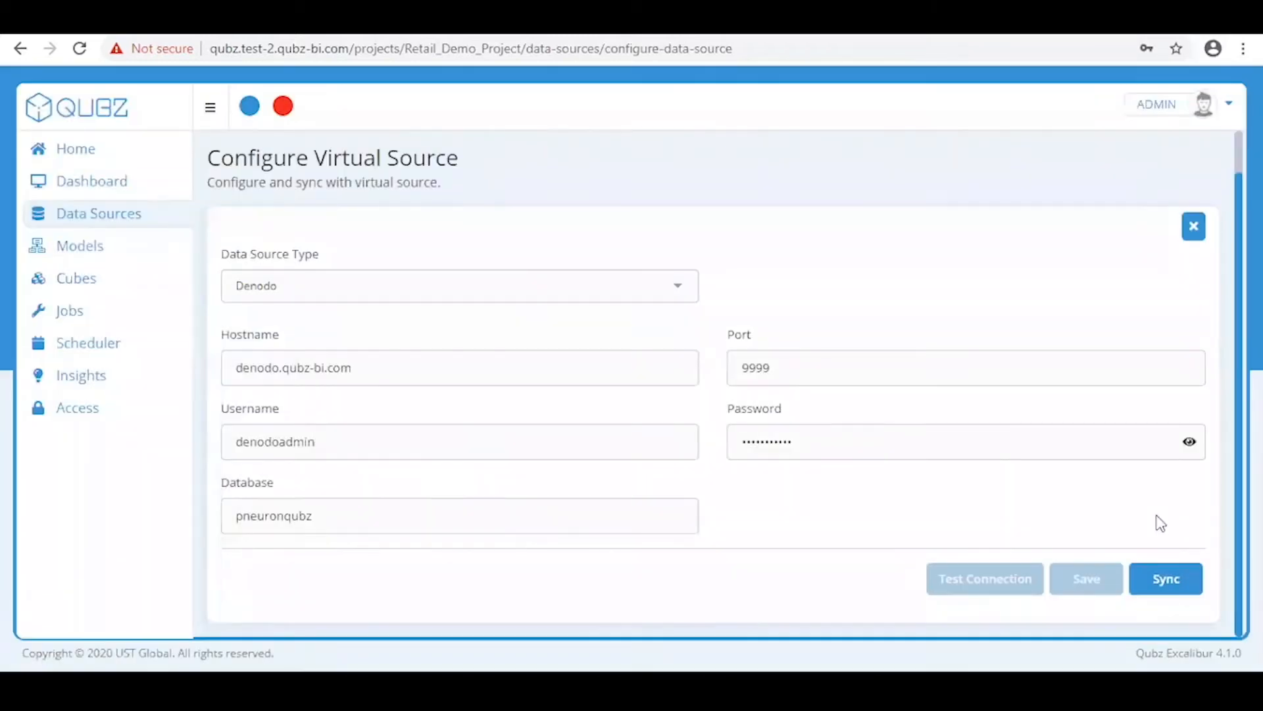
Sync the project with the Denodo source, confirming with Yes
click(1147, 595)
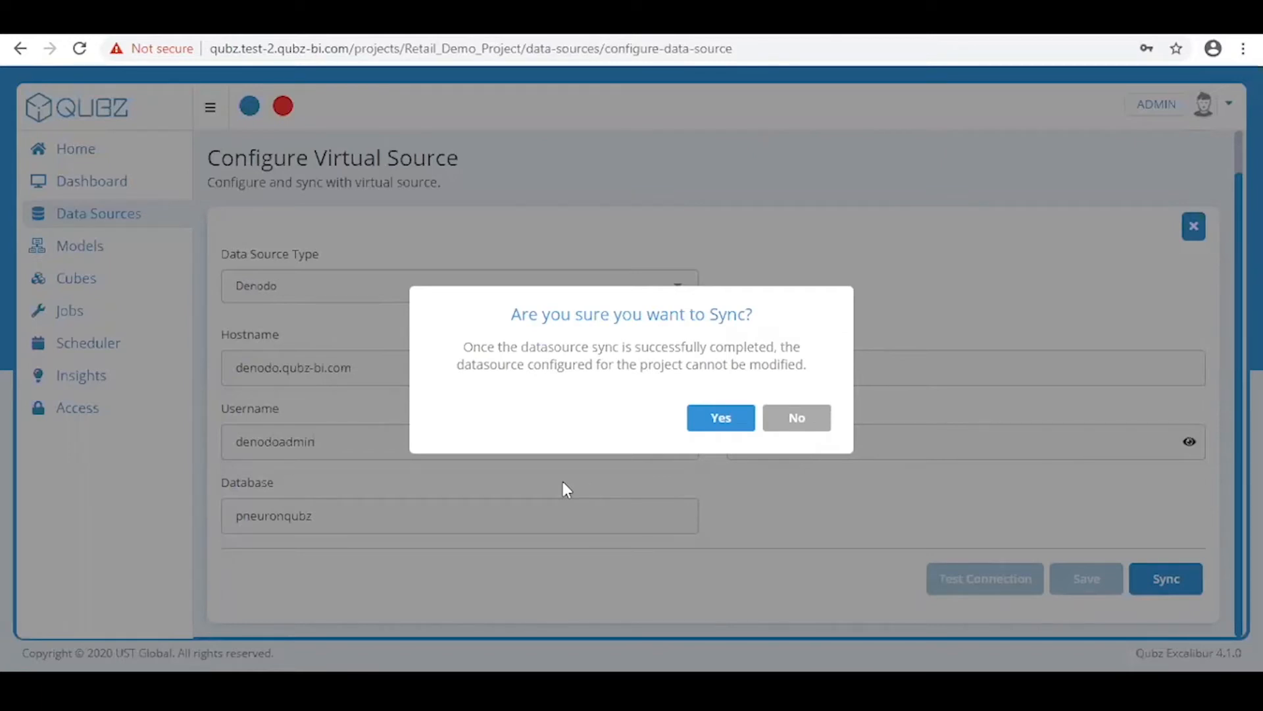
click(712, 421)
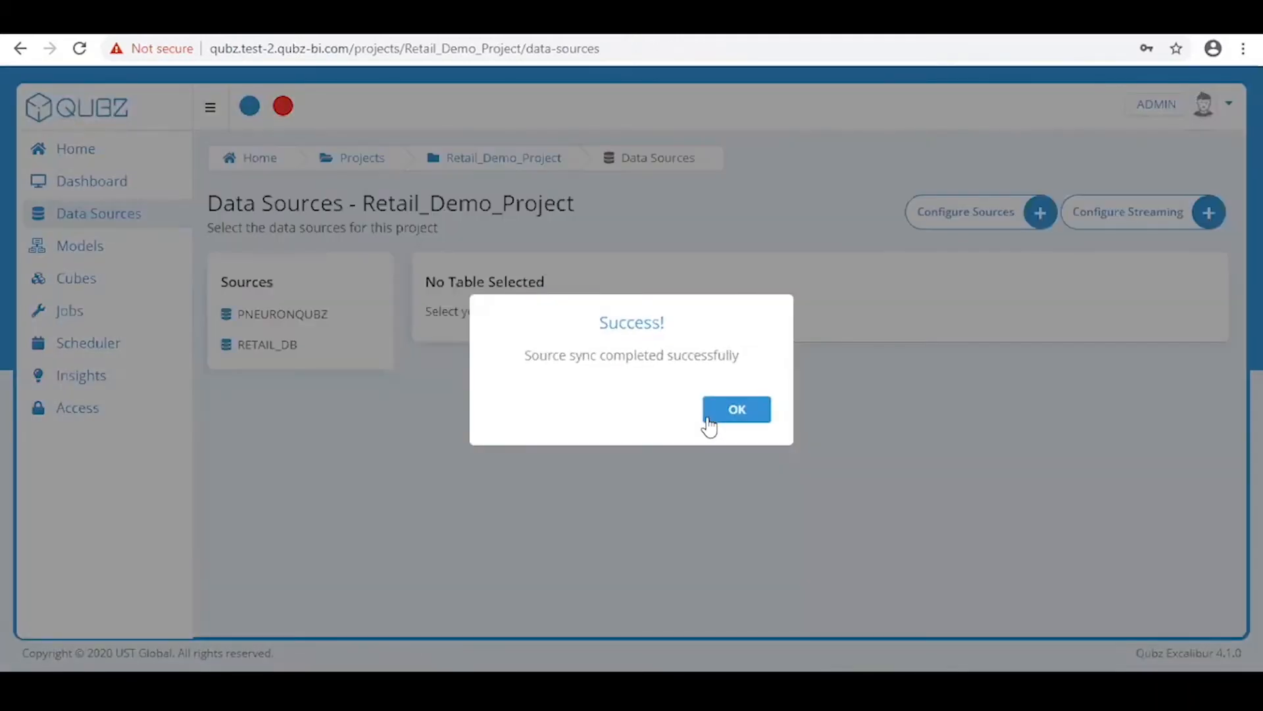
click(707, 418)
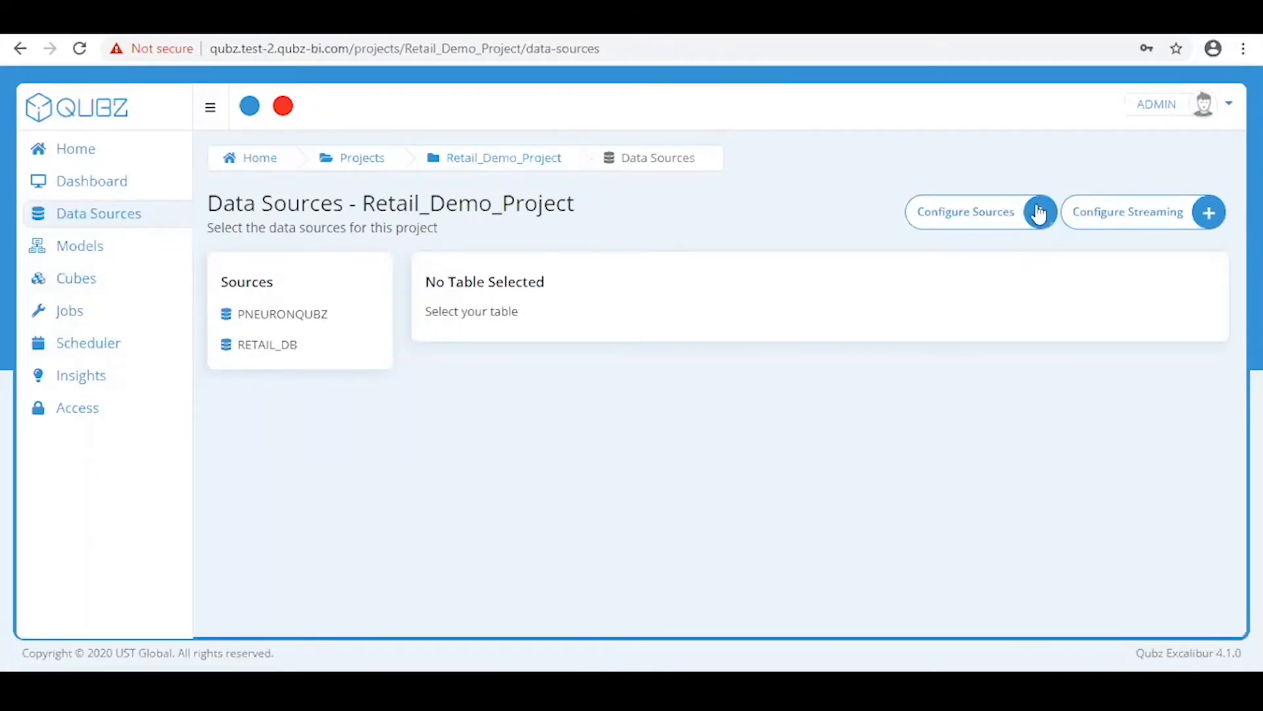
Return to the data sources list and expand RETAIL_DB to show its tables
click(979, 231)
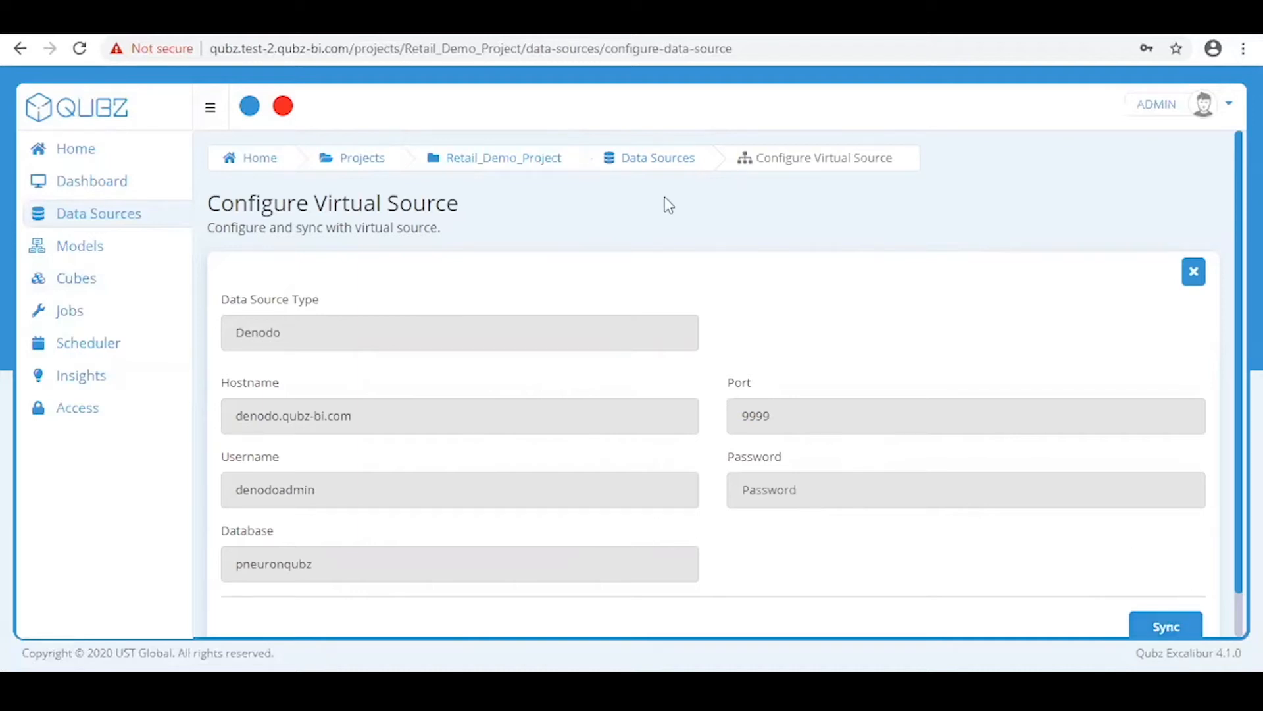
click(671, 168)
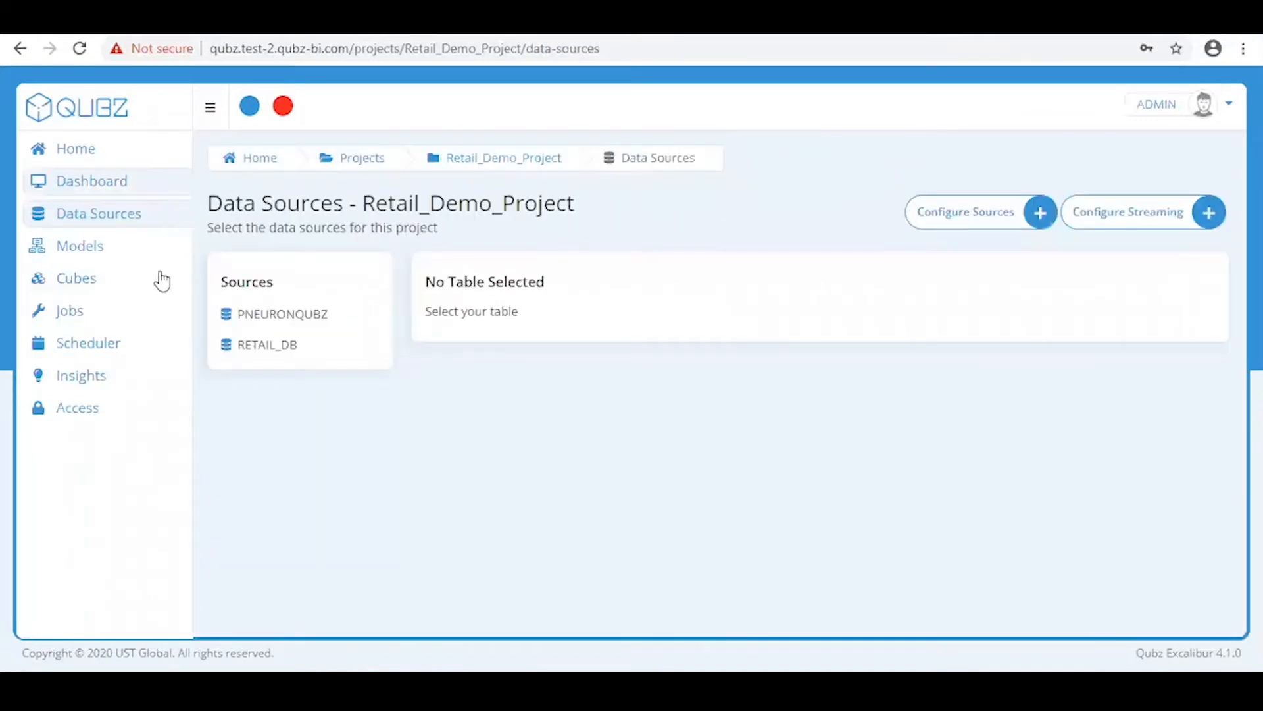
click(227, 316)
click(227, 316)
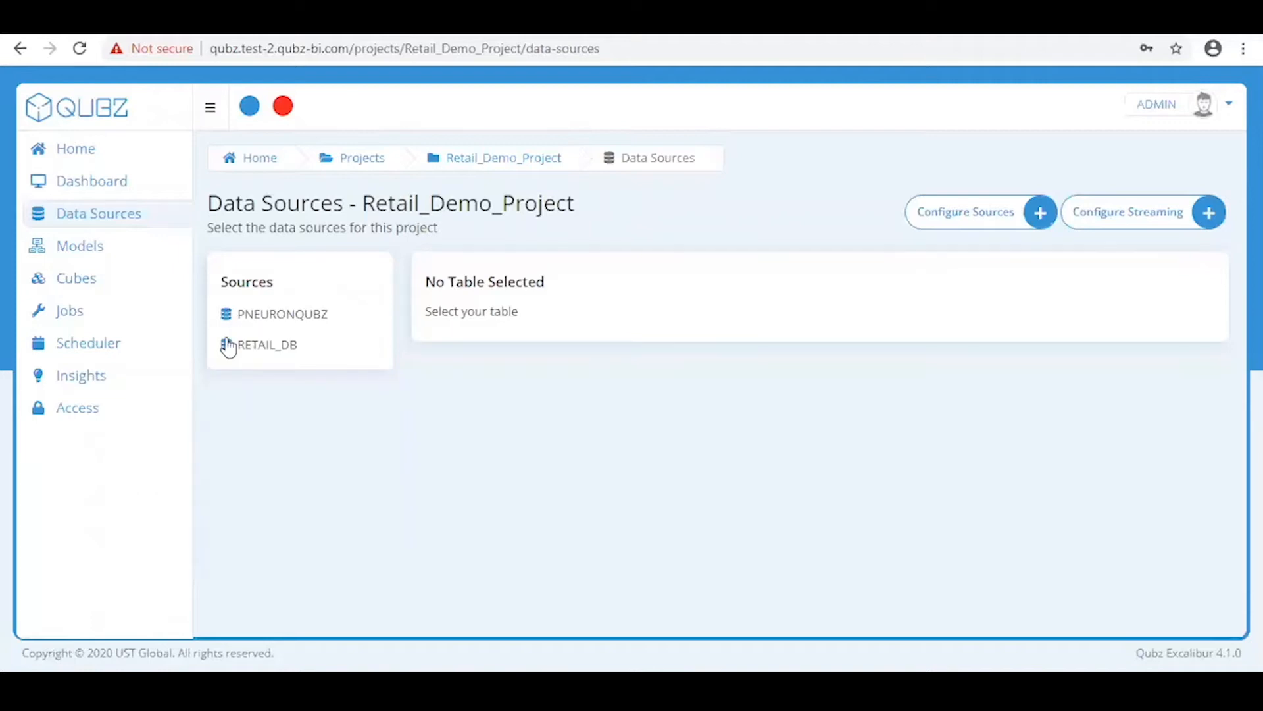
click(227, 346)
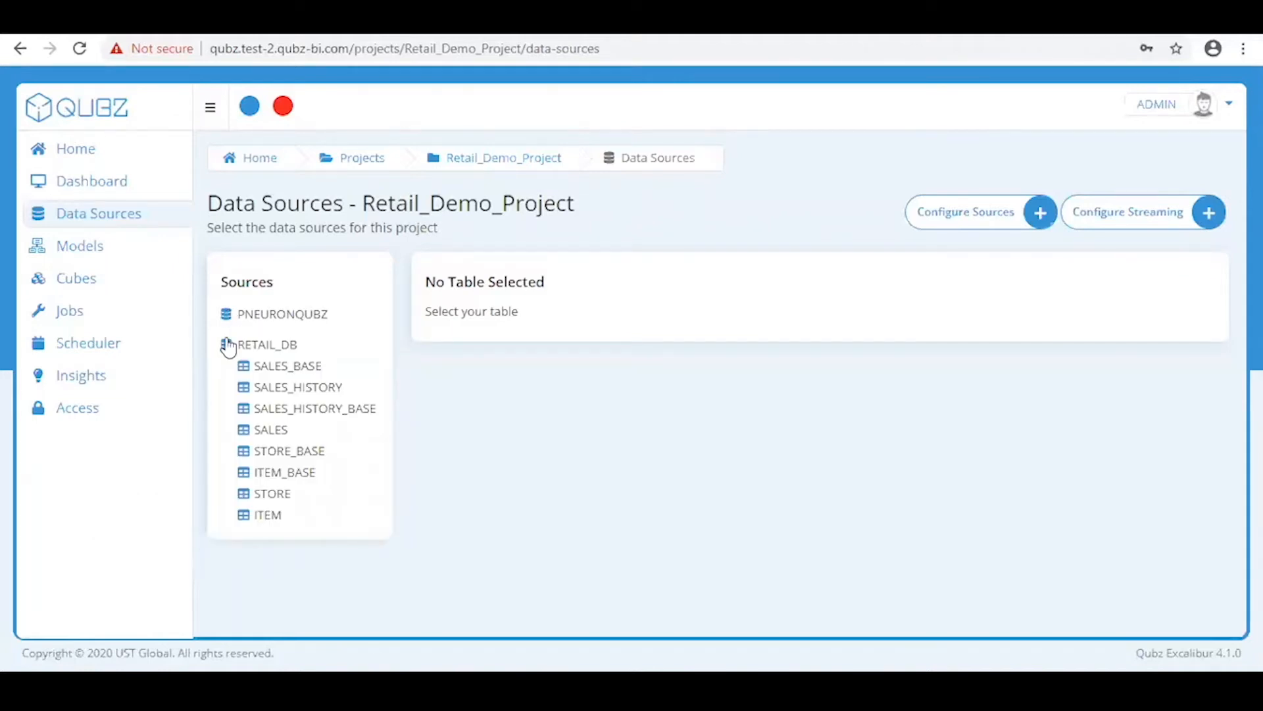
Inspect the SALES_BASE table's columns, extended information and snapshot details
click(305, 375)
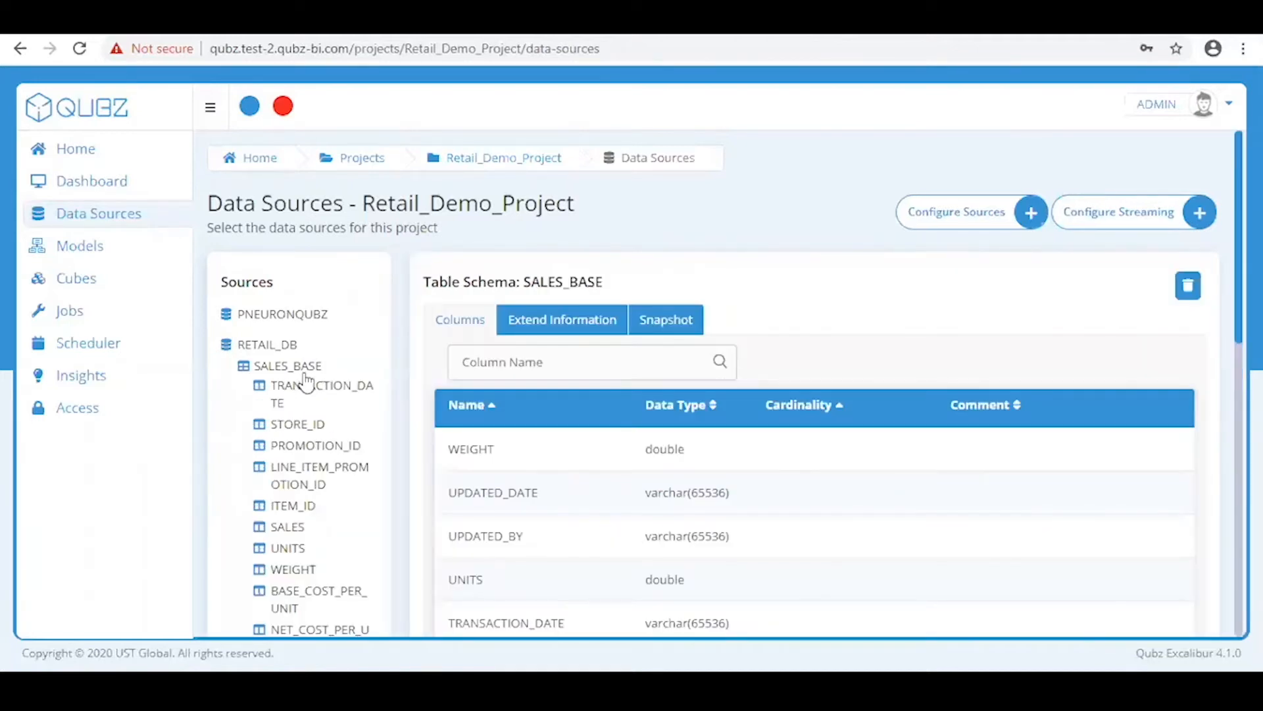
scroll(866, 429, down, 3)
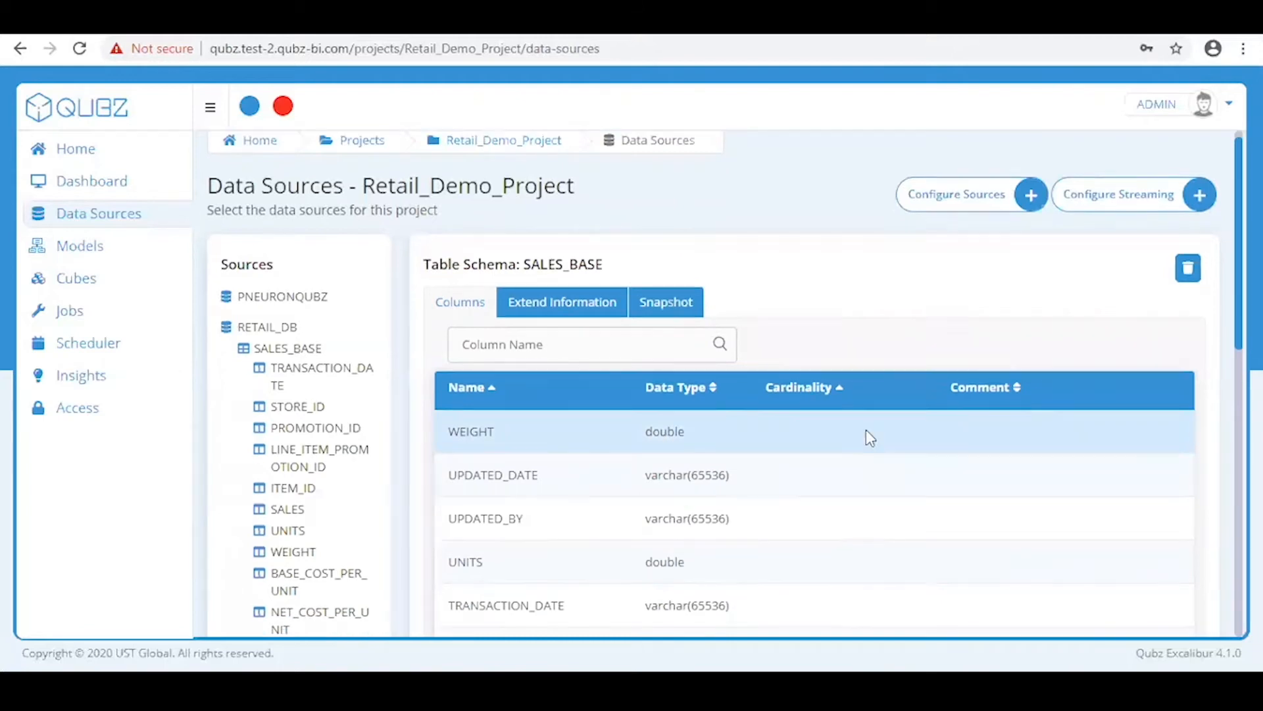
scroll(866, 429, up, 2)
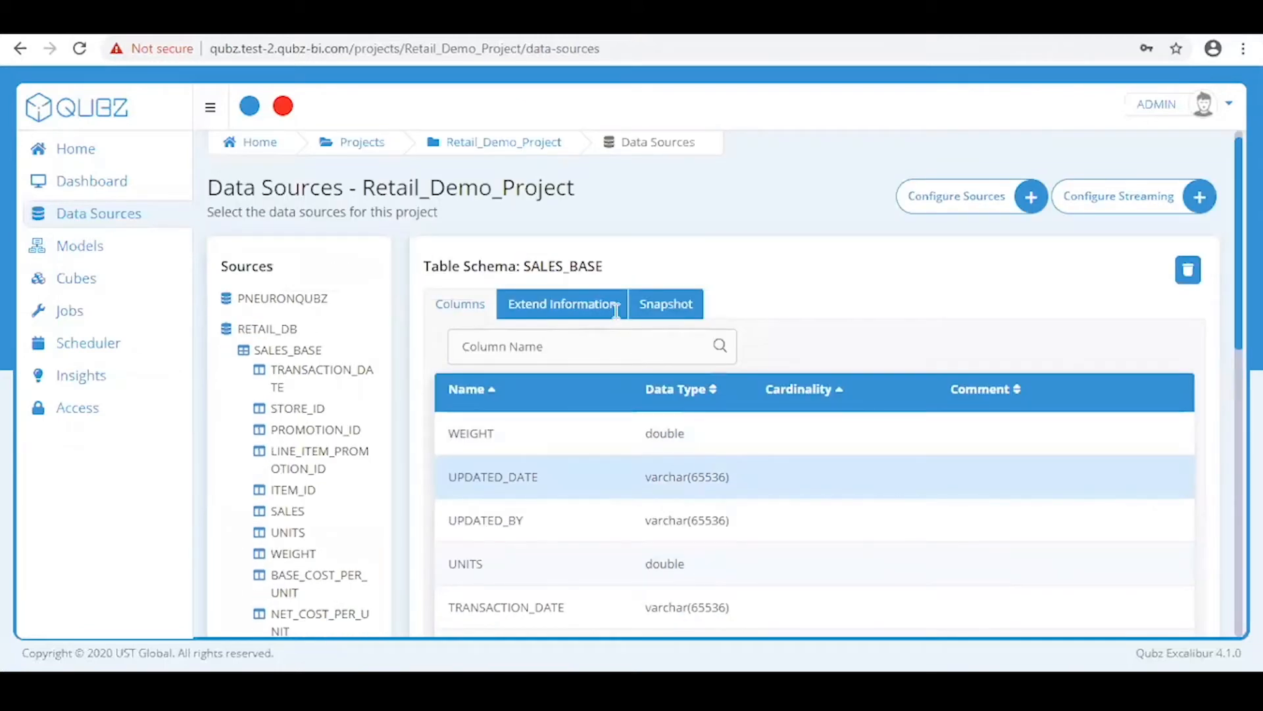
click(618, 317)
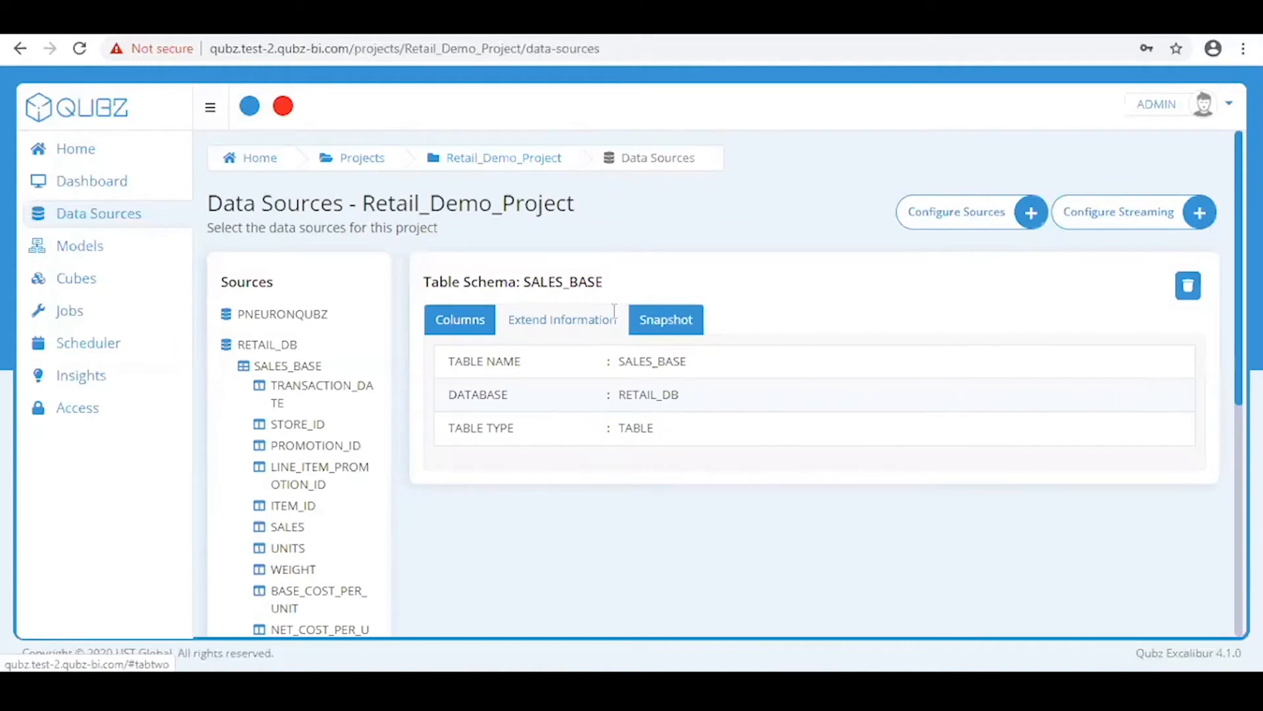
click(659, 323)
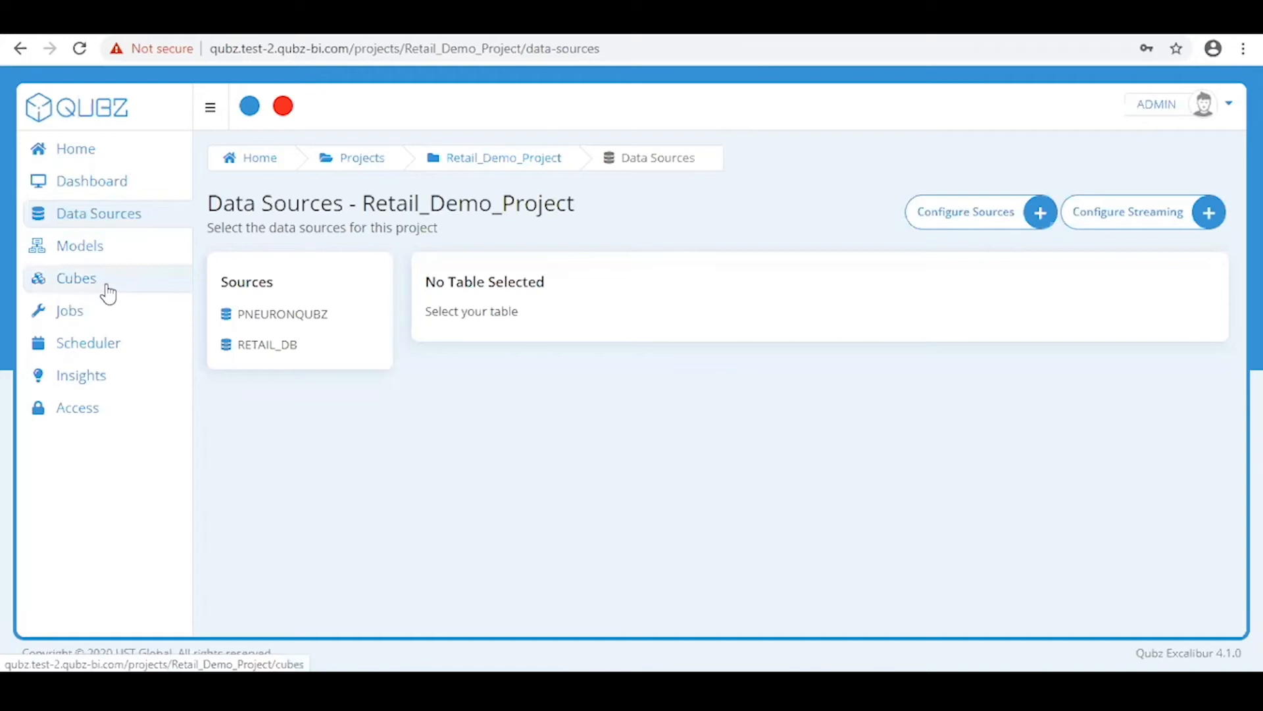
Start a Visual Model under Models and expand RETAIL_DB's eight tables in Sources
click(123, 263)
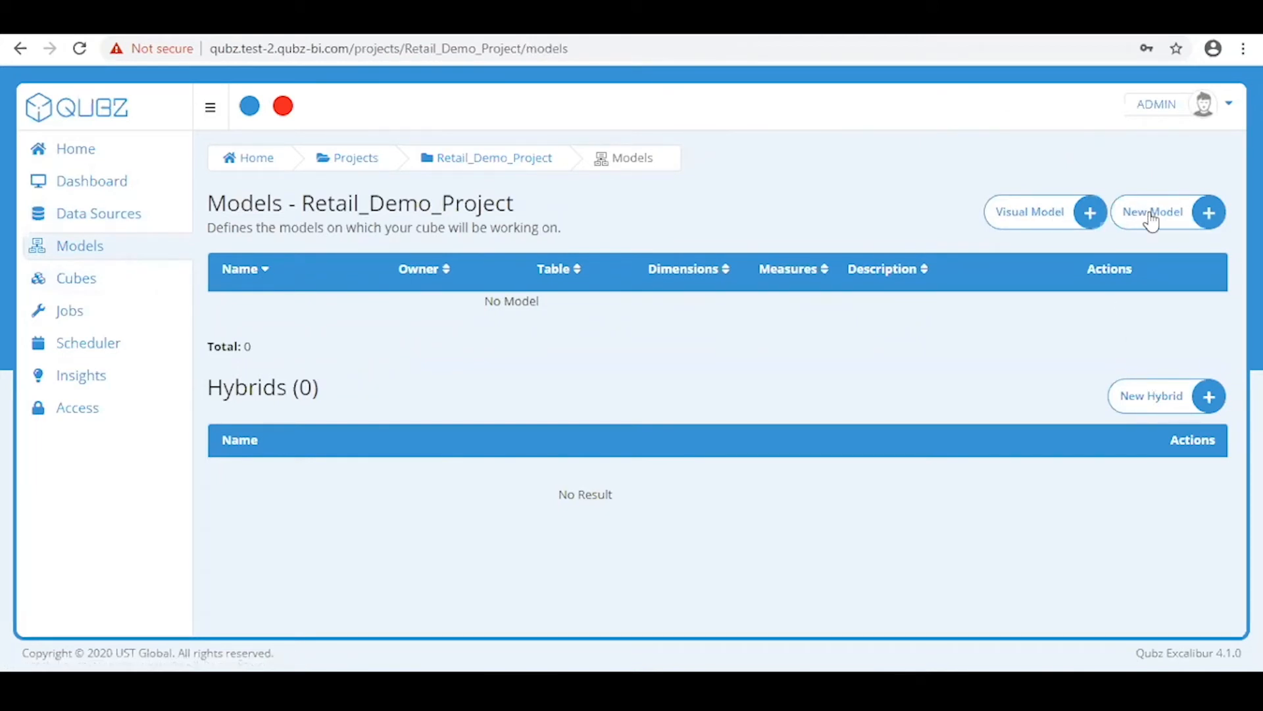
click(1057, 223)
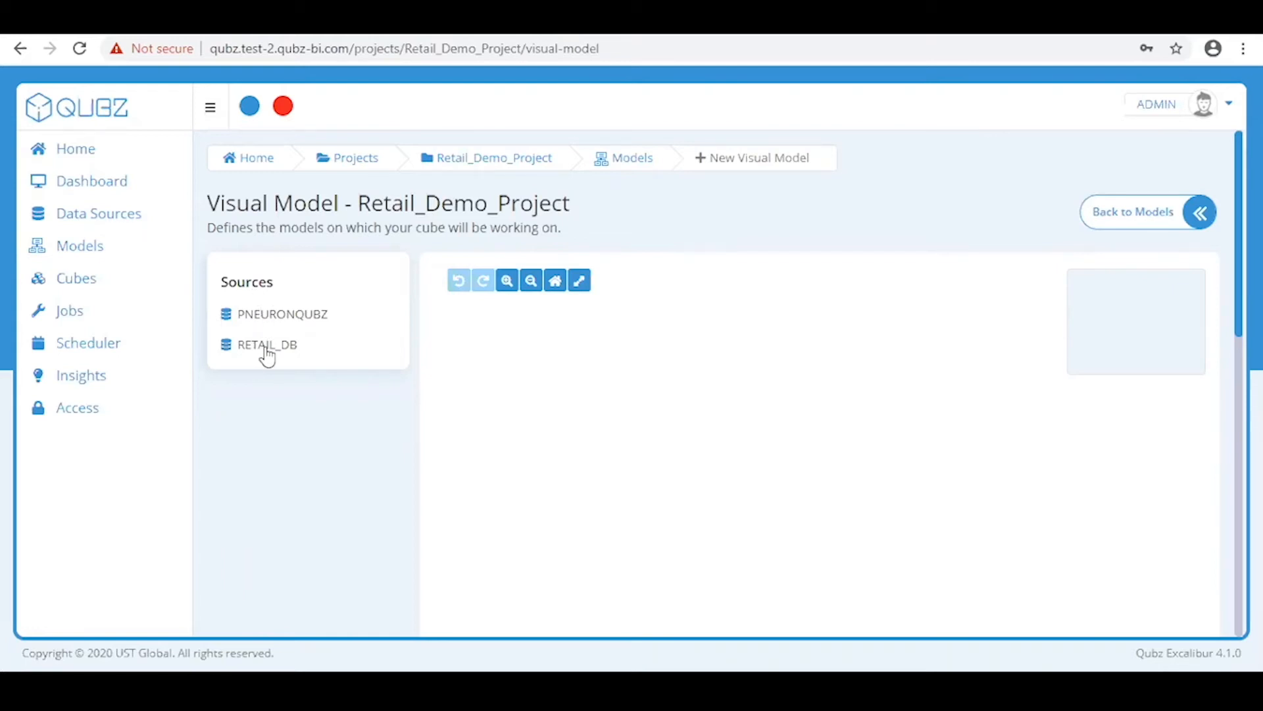
click(224, 345)
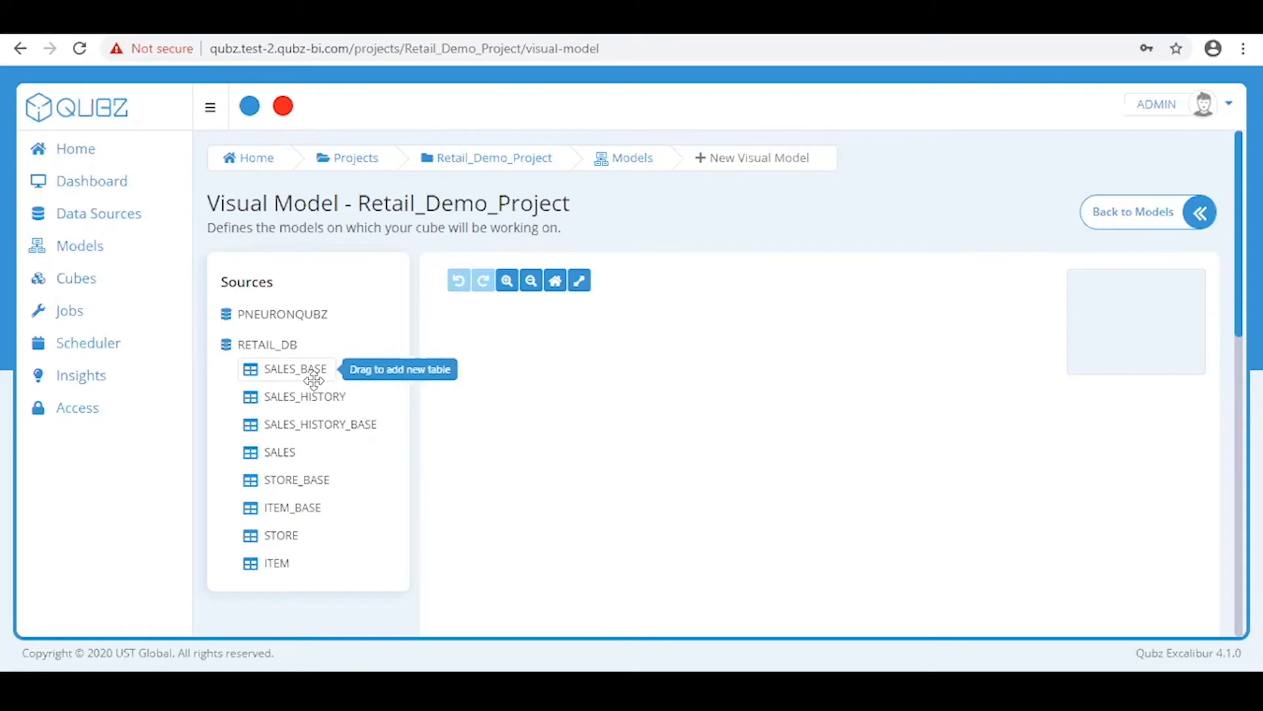
Drop SALES_BASE on the canvas; make TRANSACTION_DATE, STORE_ID, PROMOTION_ID, LINE_ITEM_PROMOTION_ID, ITEM_ID dimensions
drag(310, 380, 574, 461)
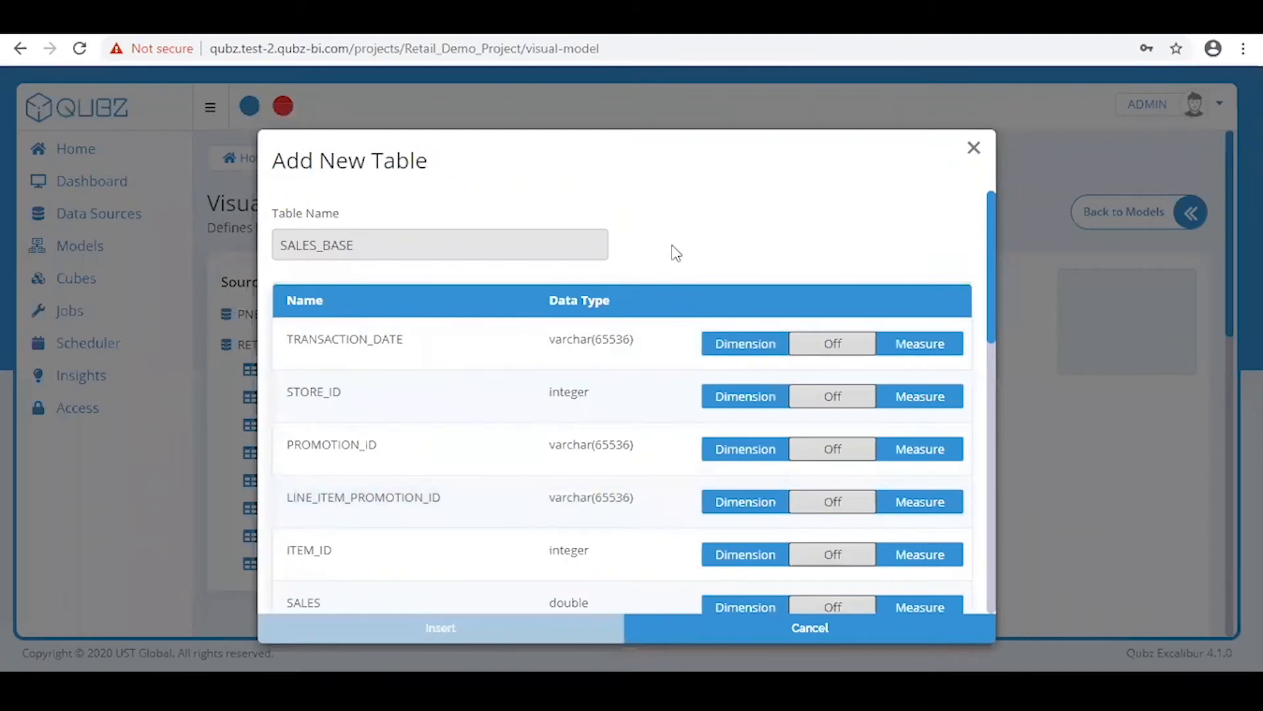
click(738, 350)
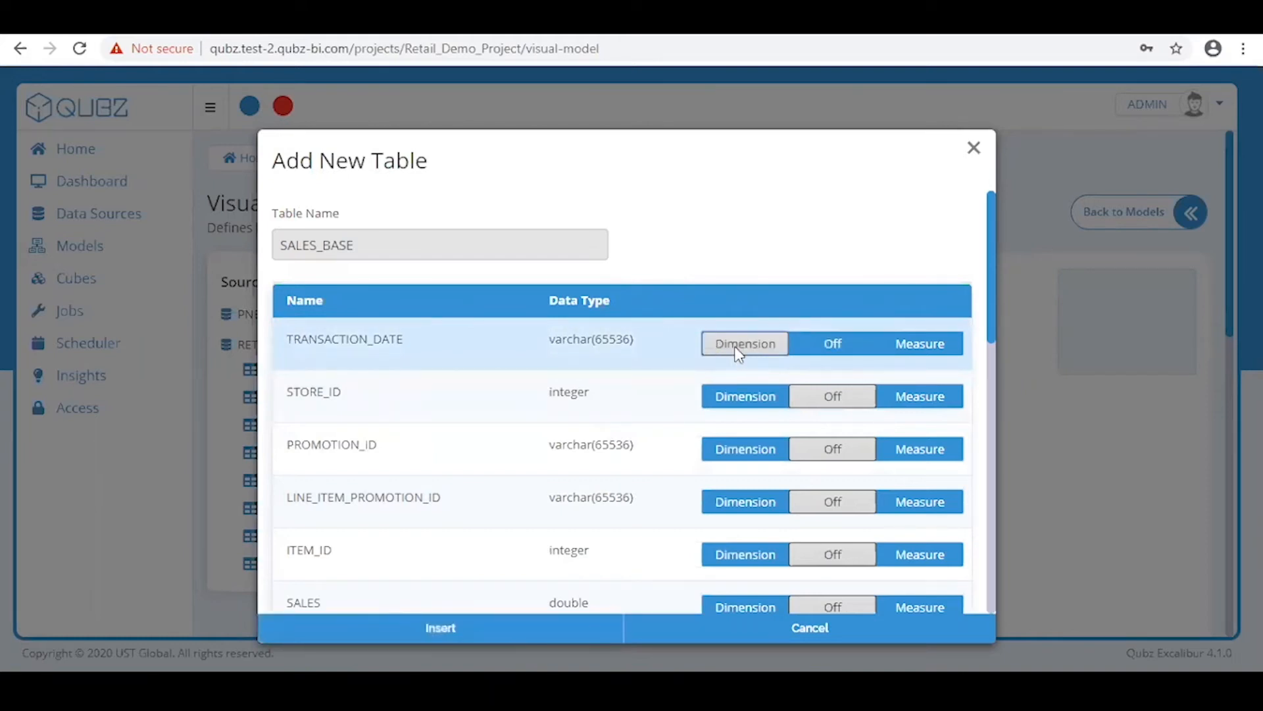
click(735, 398)
click(739, 448)
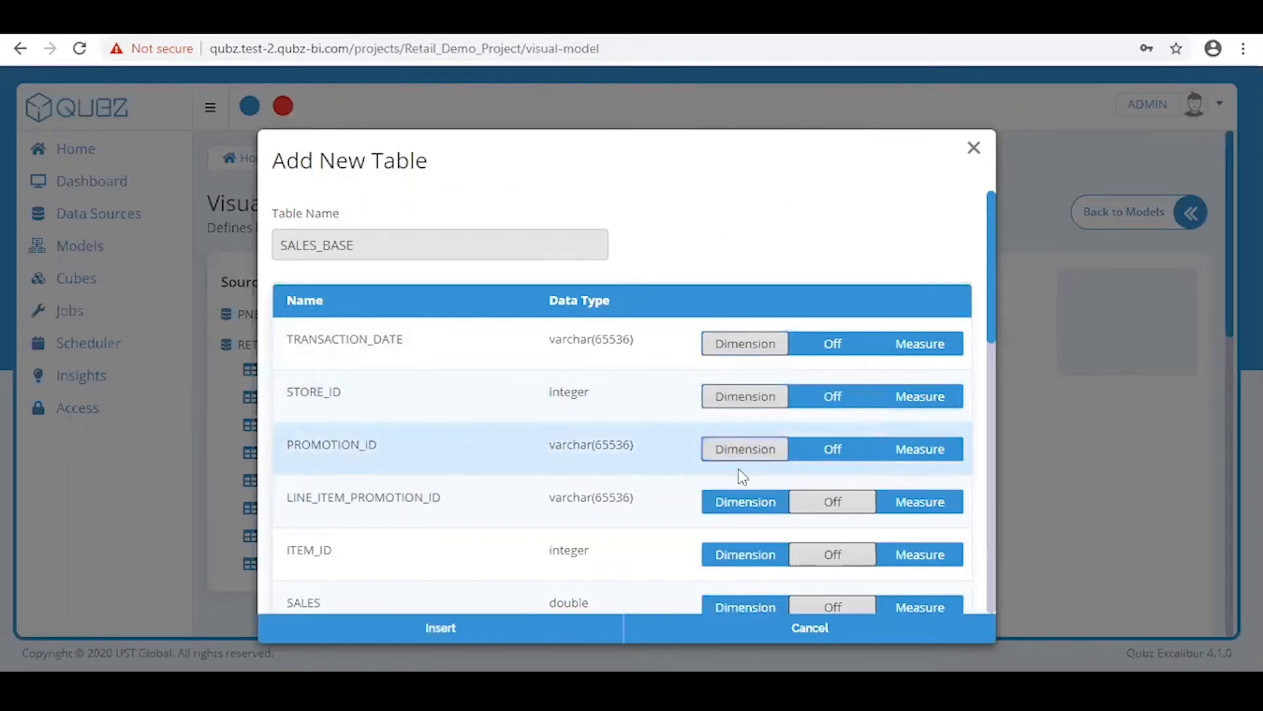
click(746, 505)
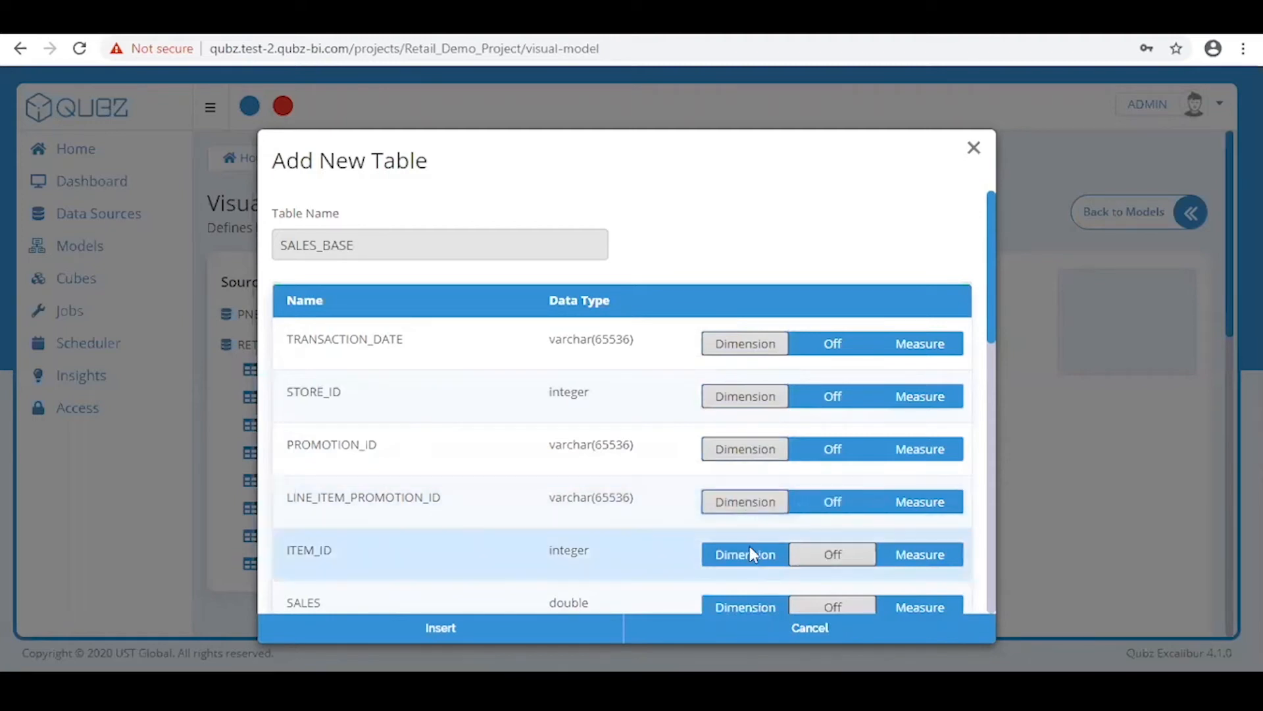
click(750, 555)
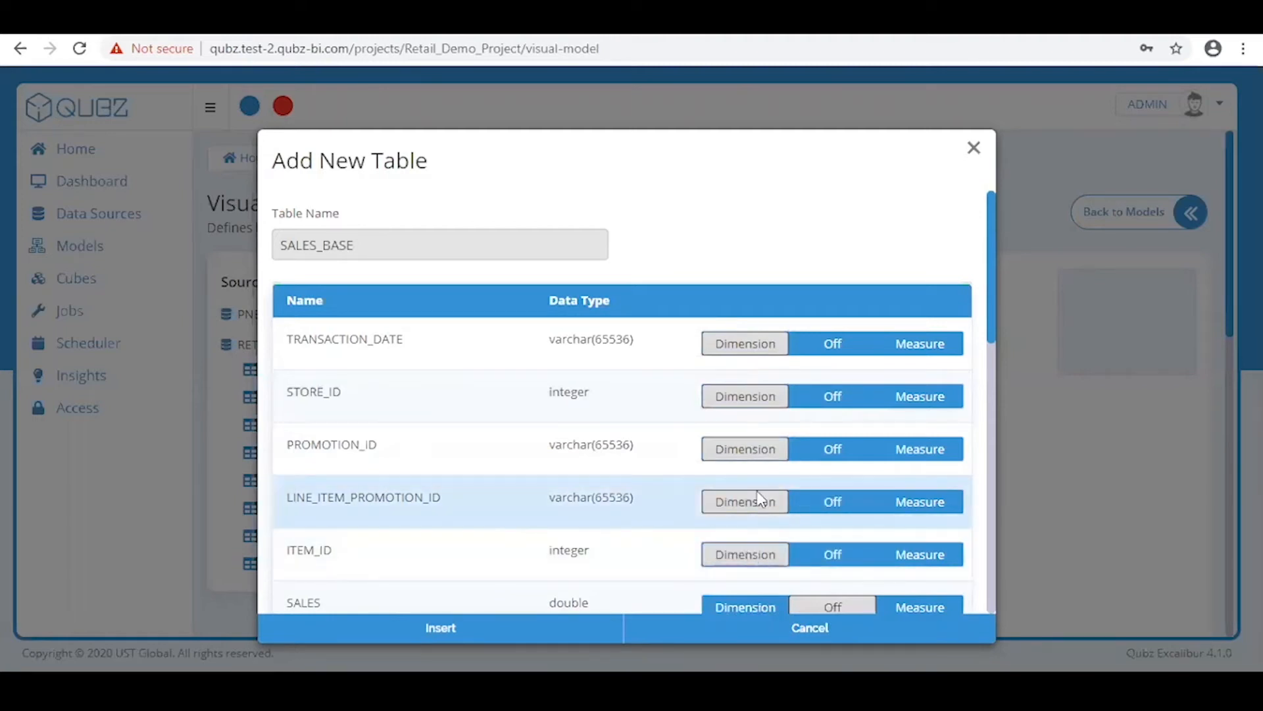
scroll(761, 499, down, 3)
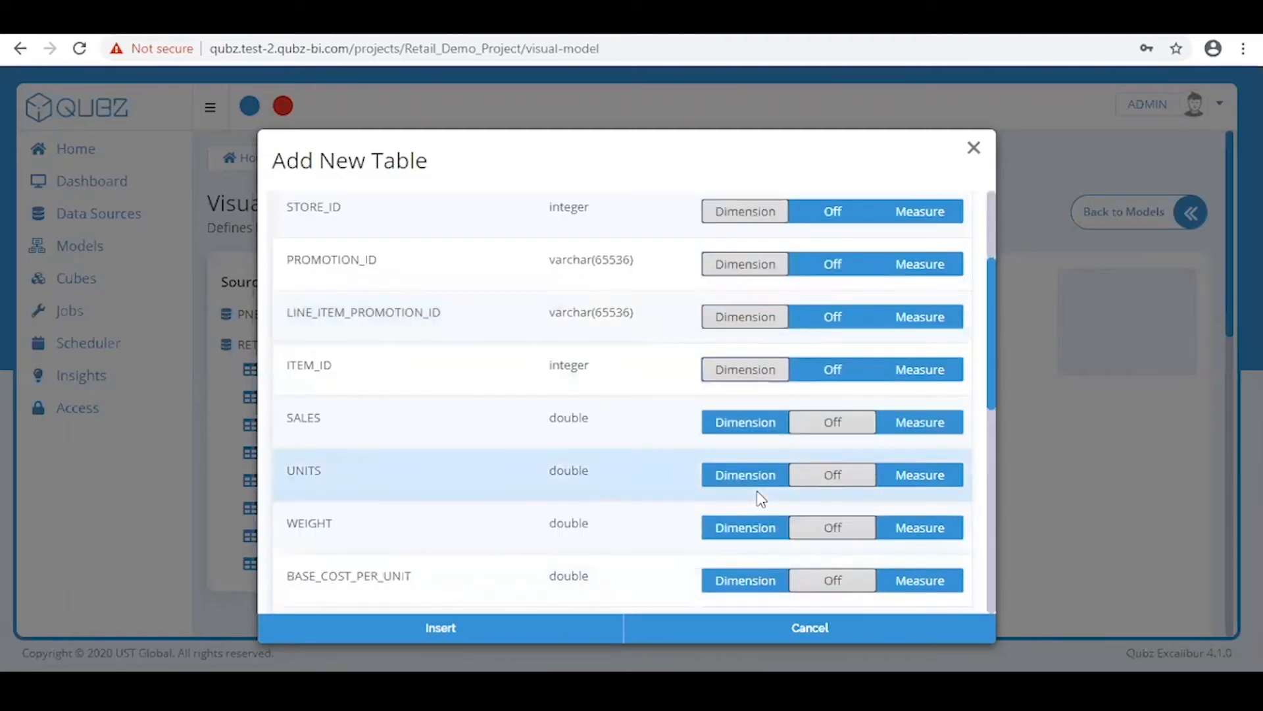
Set SALES and UNITS as measures and insert SALES_BASE as the fact table
click(937, 436)
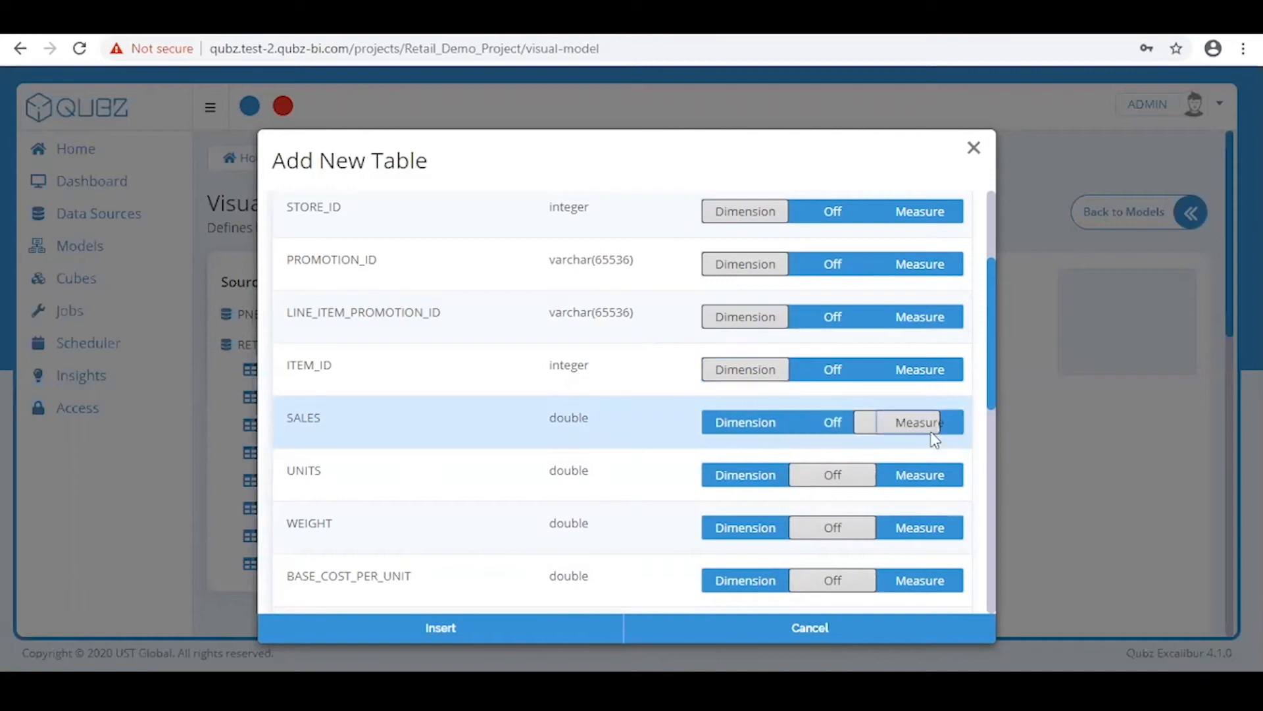
click(923, 472)
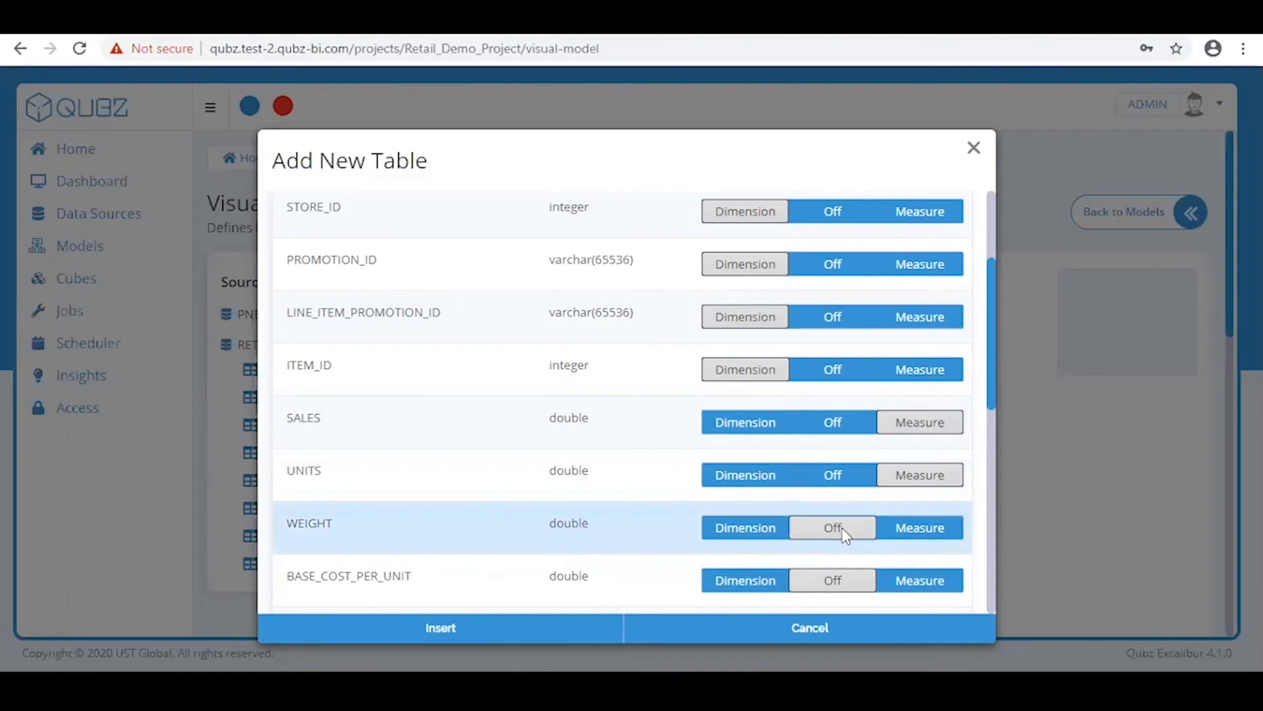
click(445, 634)
drag(719, 398, 671, 406)
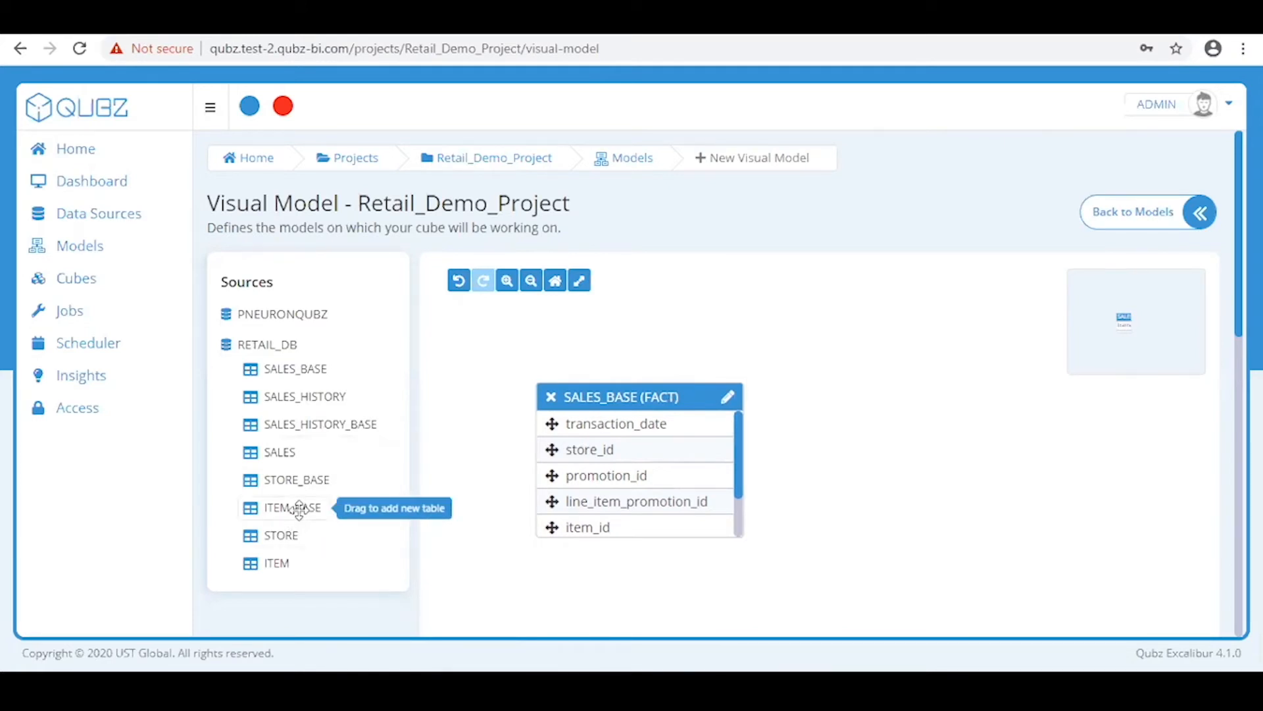
Insert ITEM_BASE with ITEM_ID, UPC, ITEM_DESCRIPTION, CATEGORY and SUB_CATEGORY marked as dimensions
drag(299, 508, 880, 404)
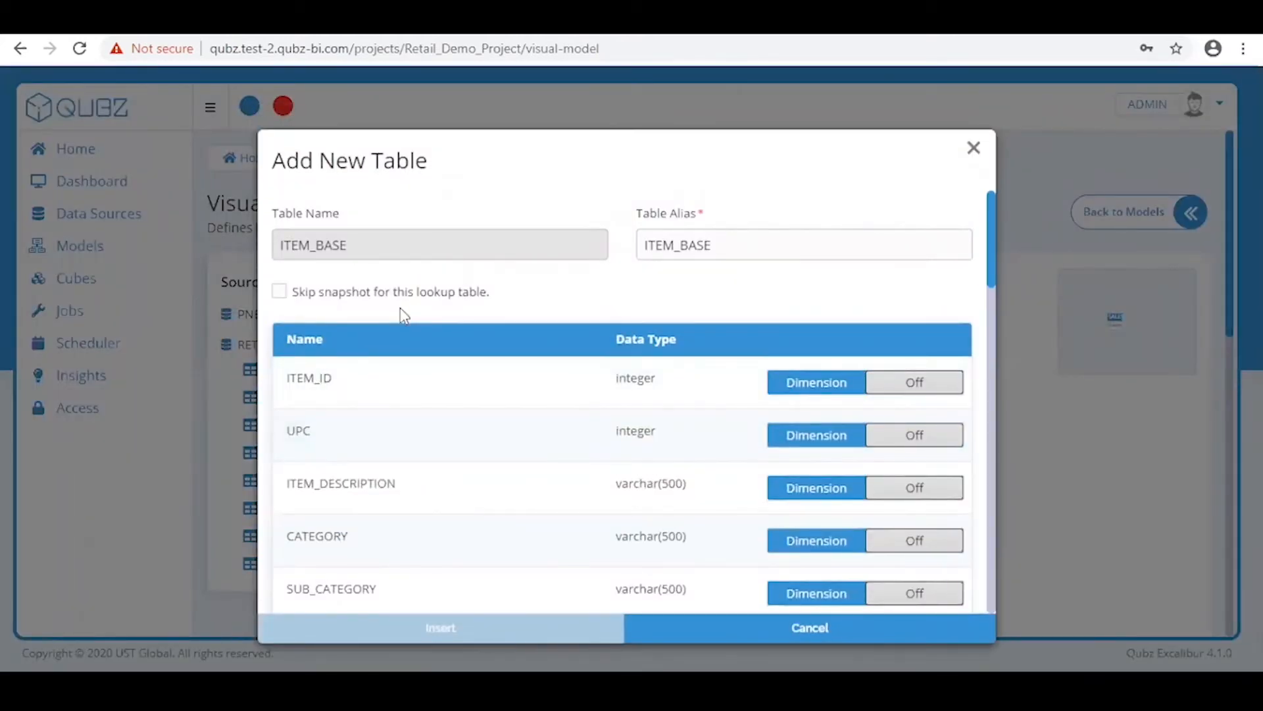
click(813, 394)
click(804, 435)
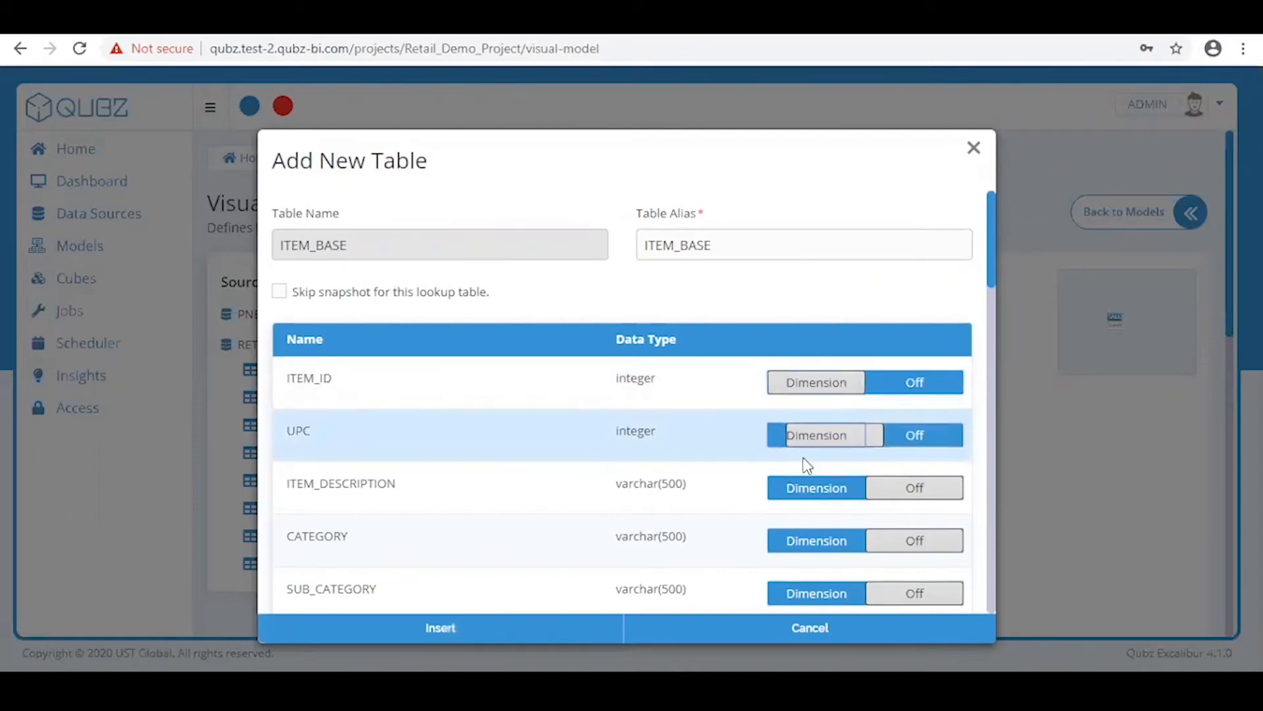
click(800, 488)
click(799, 541)
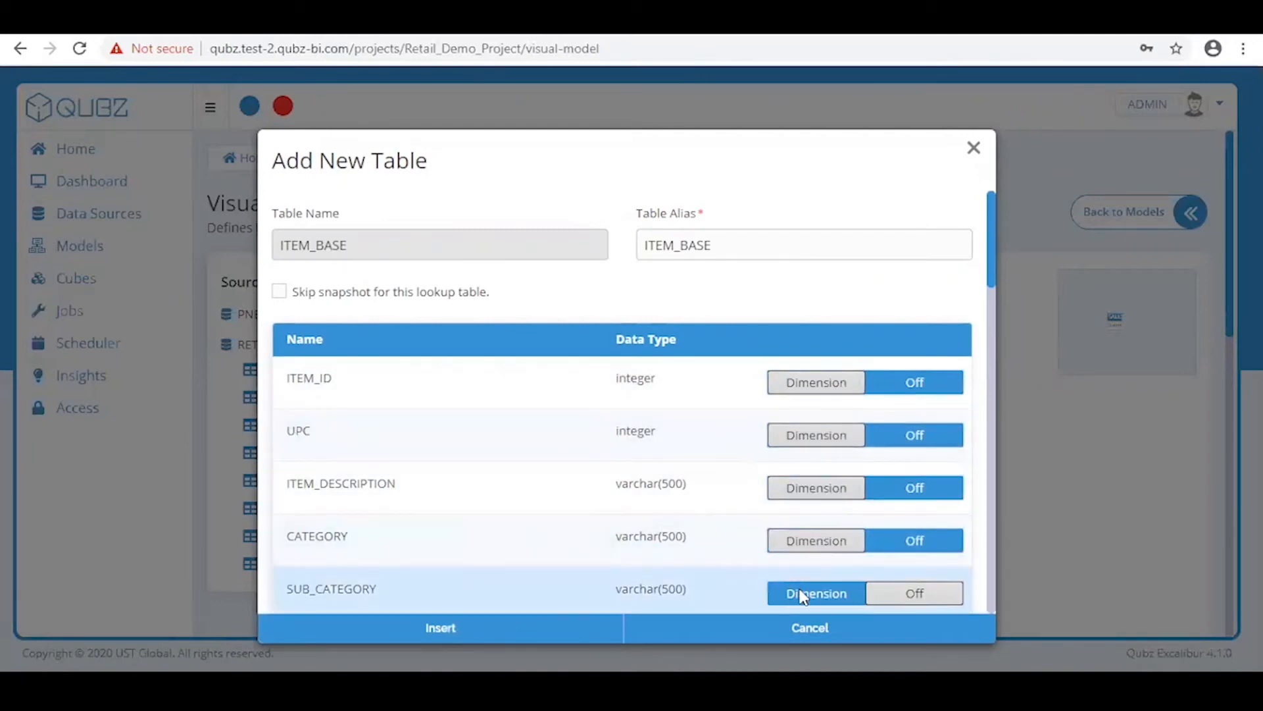
click(803, 594)
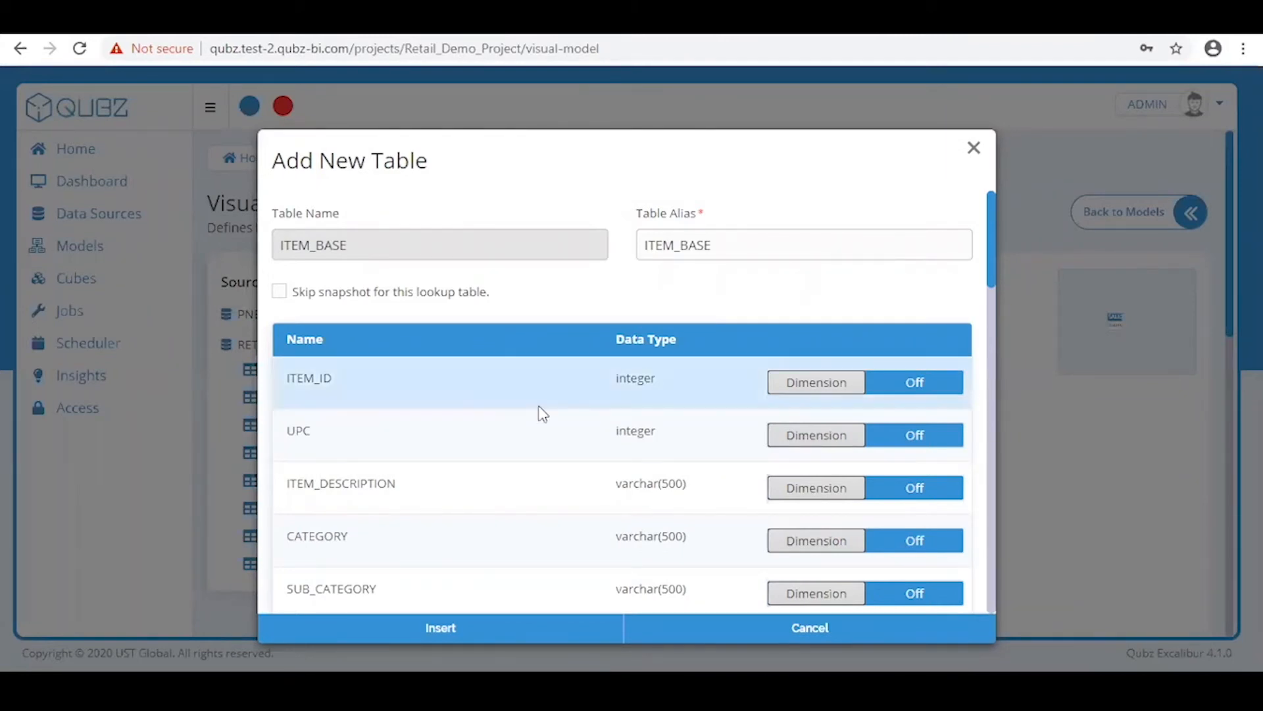
click(539, 627)
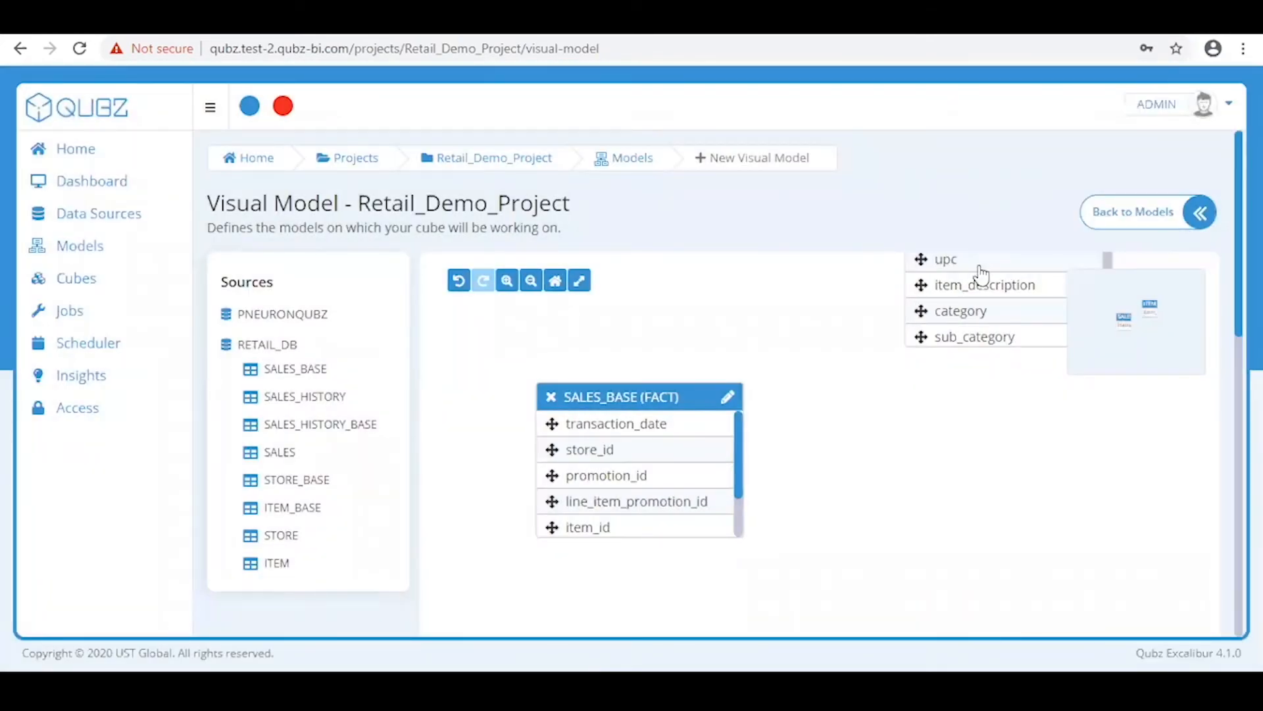
Place ITEM_BASE beside SALES_BASE and drag item_id across to start an inner join
drag(1129, 307, 1094, 331)
drag(1122, 379, 1124, 336)
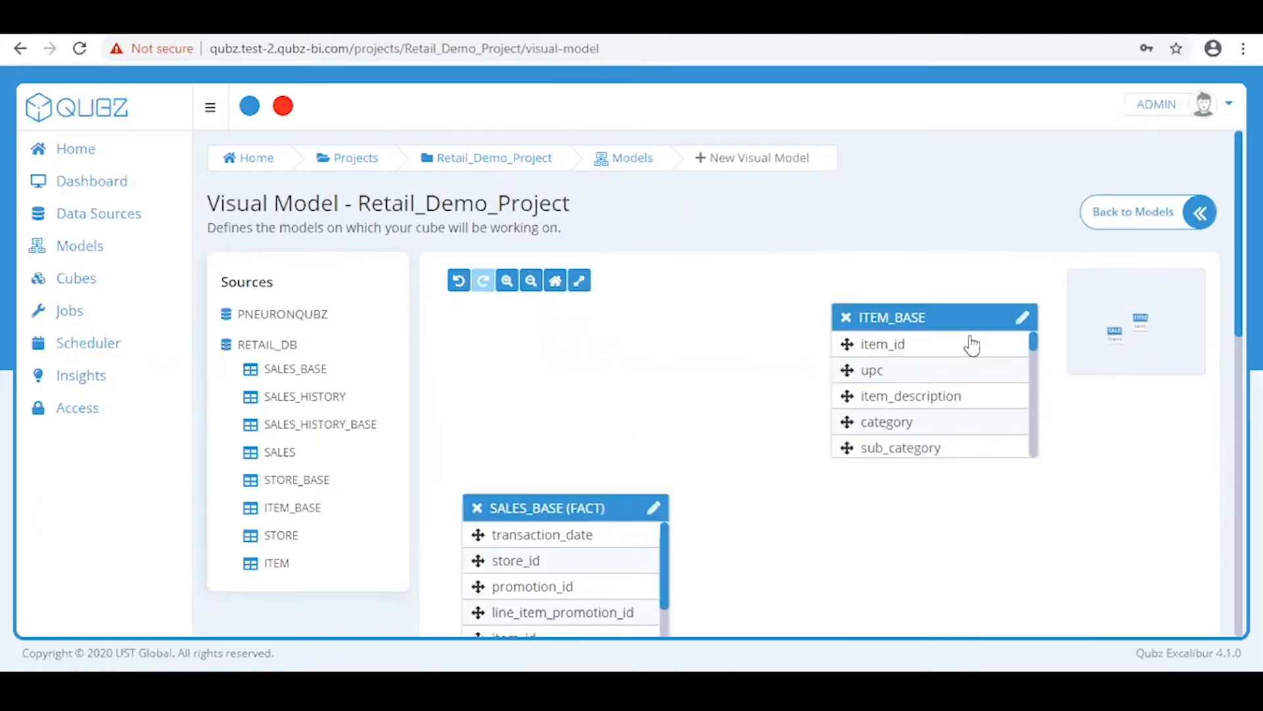
drag(957, 326, 928, 473)
drag(603, 501, 640, 417)
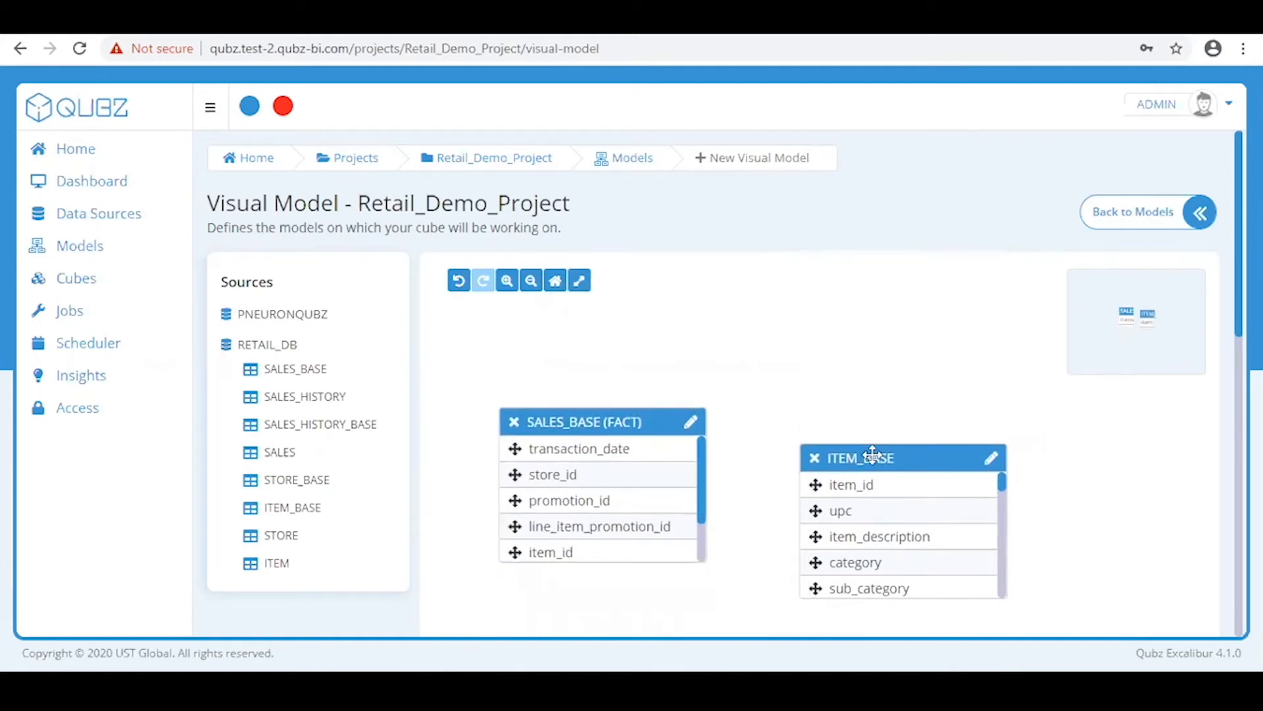
drag(870, 455, 888, 414)
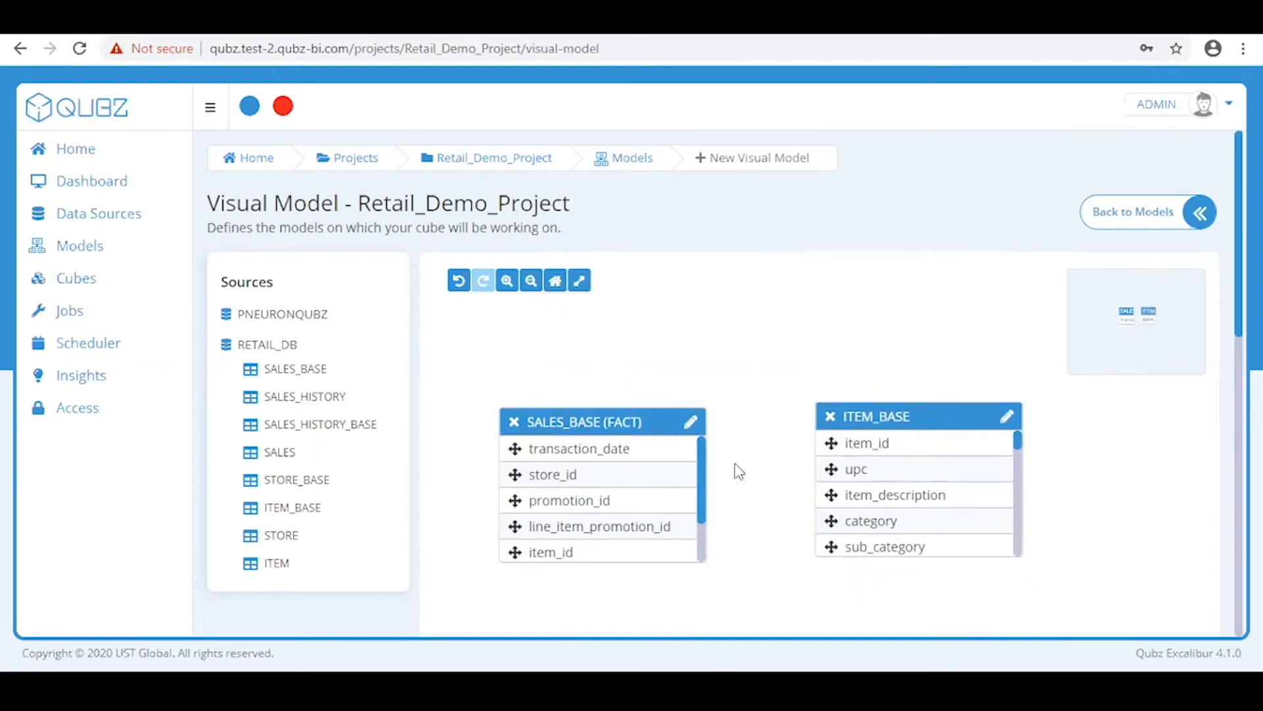
drag(647, 419, 646, 417)
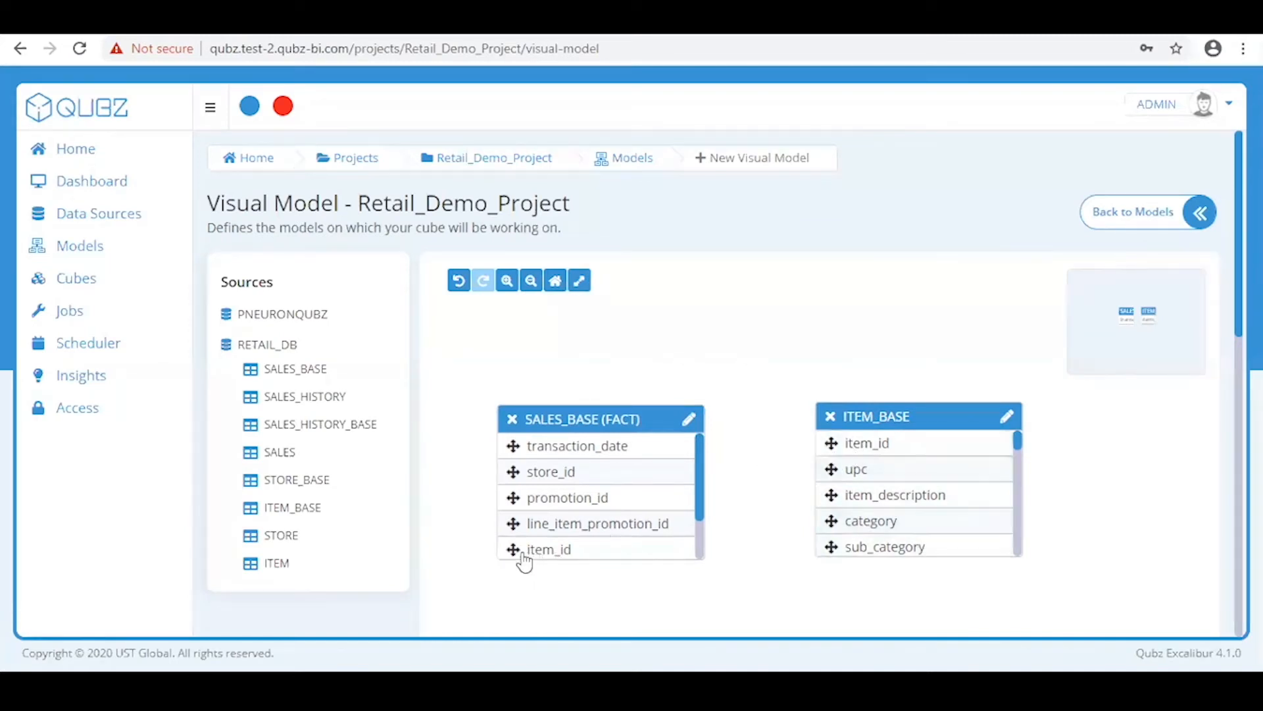
drag(520, 556, 877, 457)
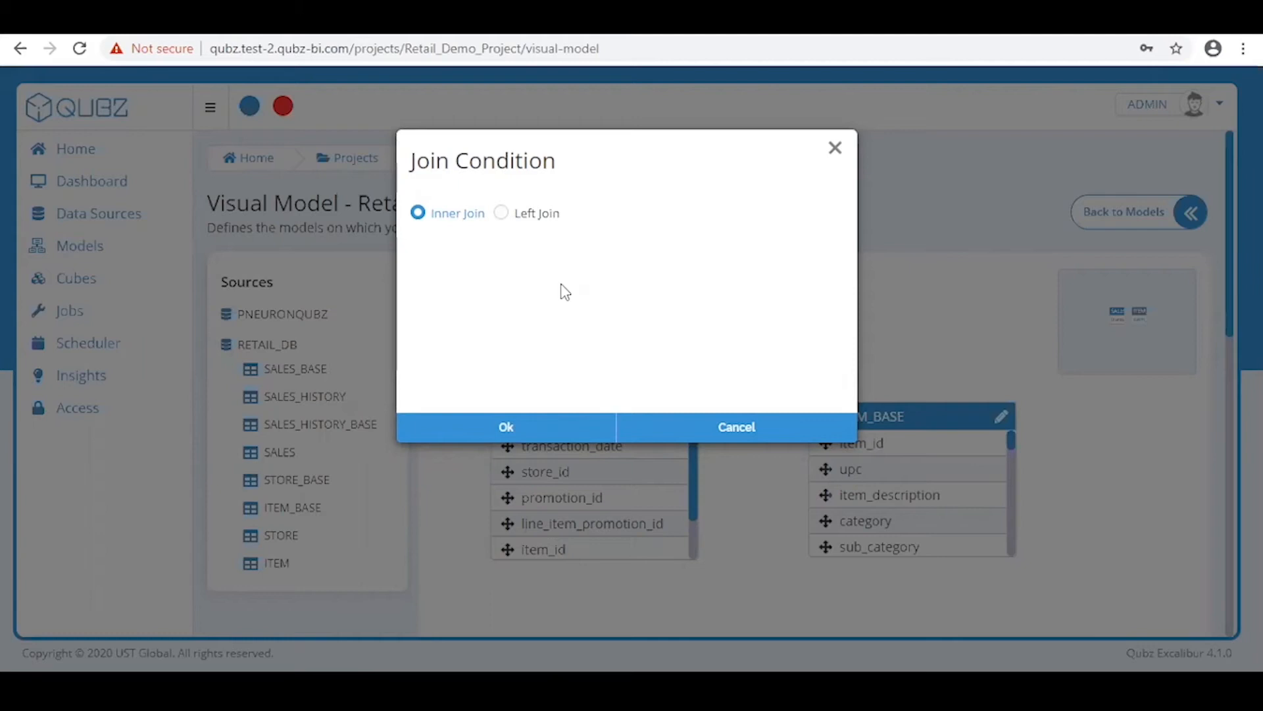
Confirm the Inner Join of SALES_BASE to ITEM_BASE on item_id, then scroll to the partition settings
click(555, 437)
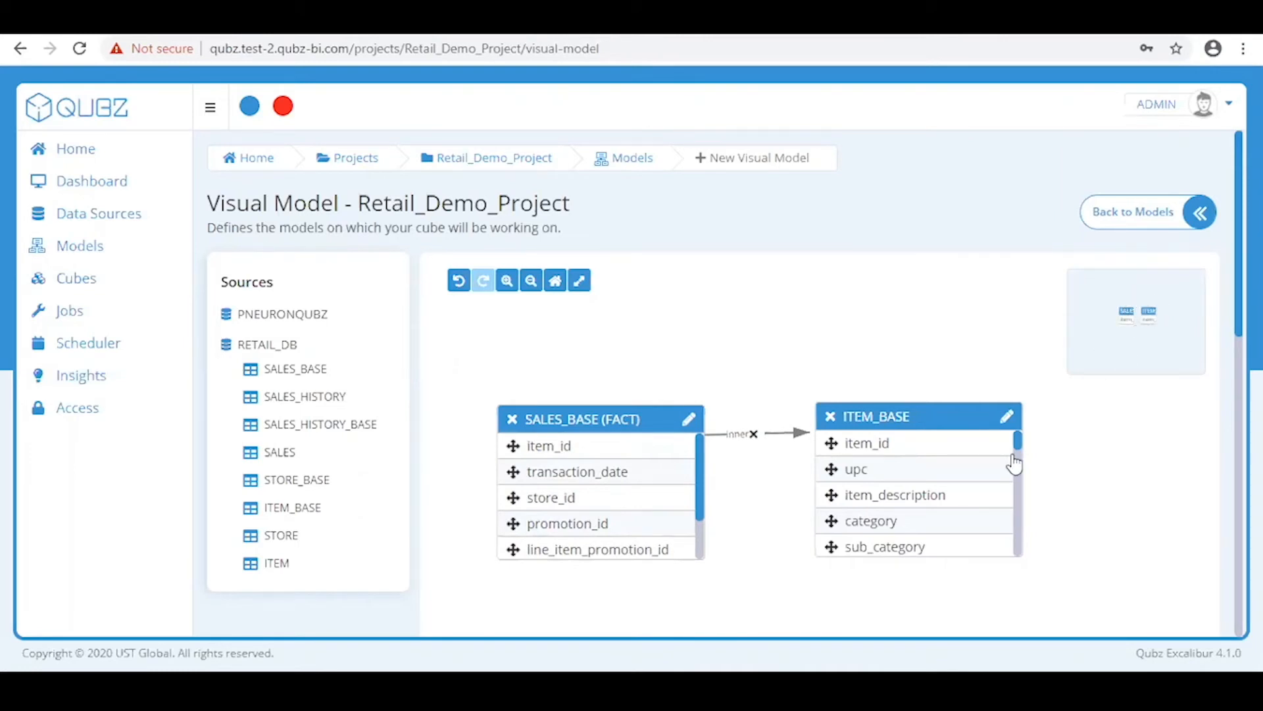
scroll(1015, 465, down, 3)
scroll(1117, 455, down, 4)
scroll(1117, 454, down, 6)
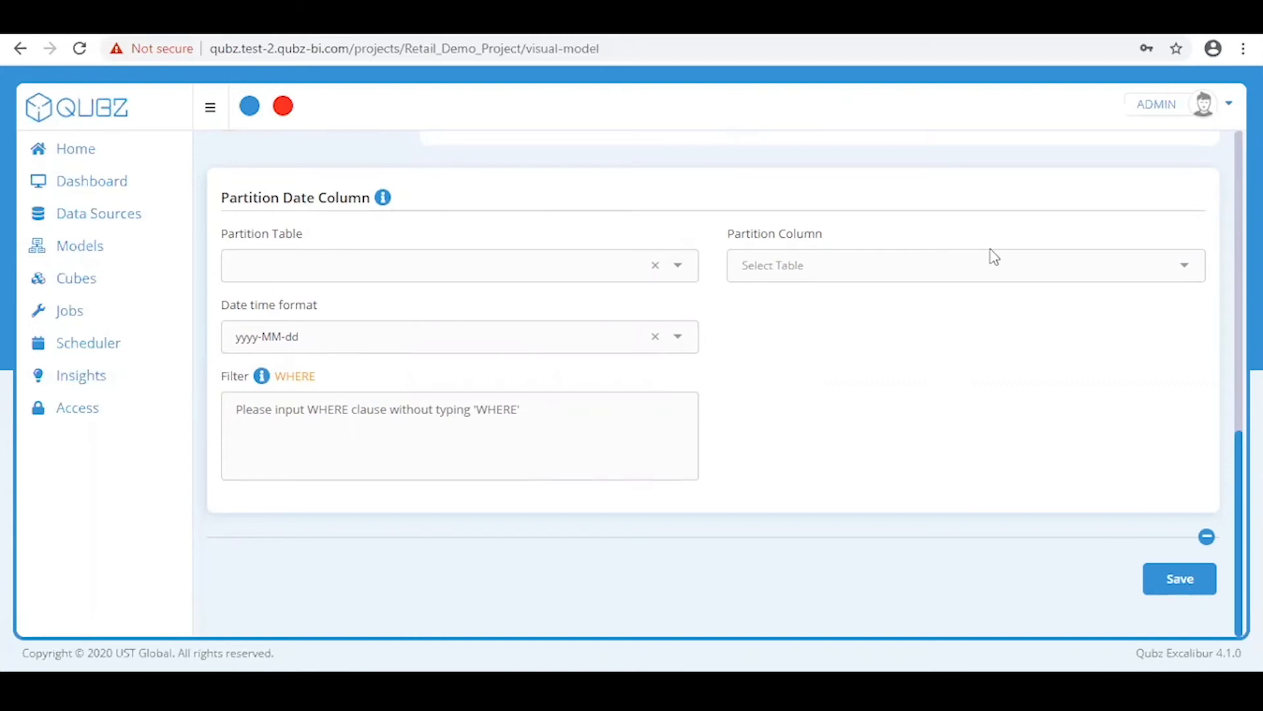
Save the model under the name Retail_Demo_Model and dismiss the success message
click(1159, 579)
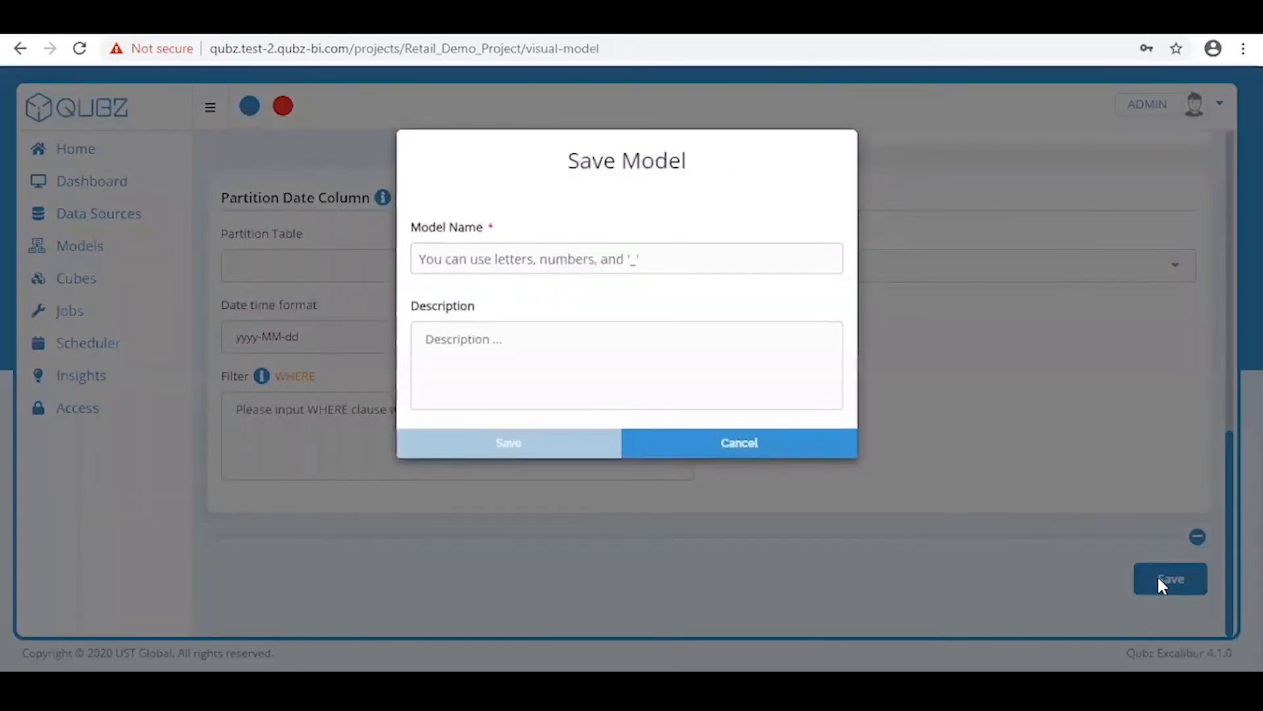
click(470, 254)
text(R)
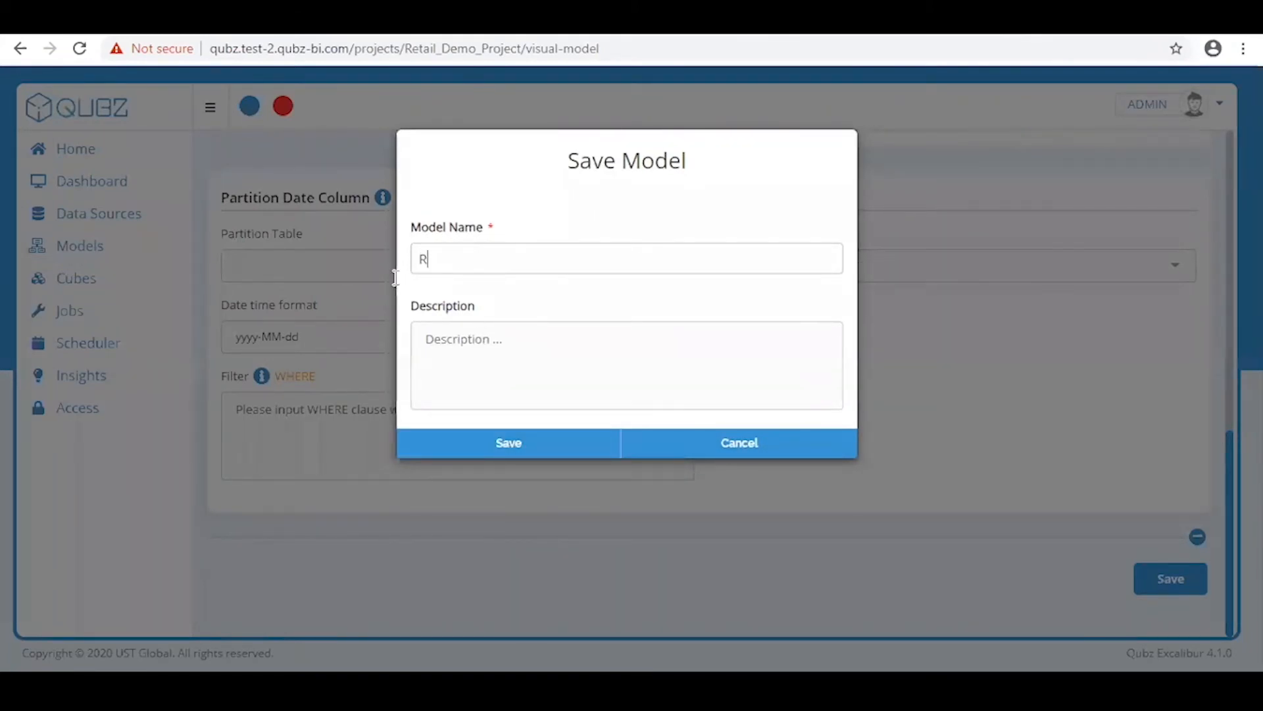
text(etail_Demo_Model)
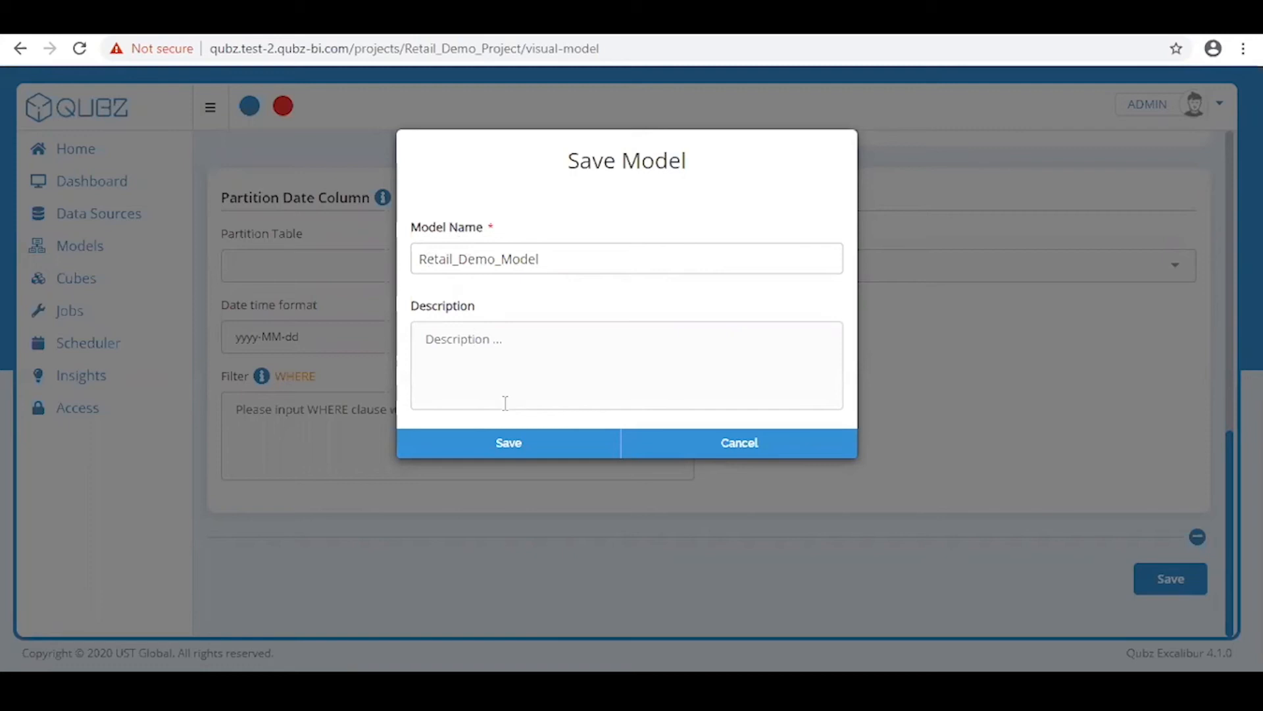
click(519, 439)
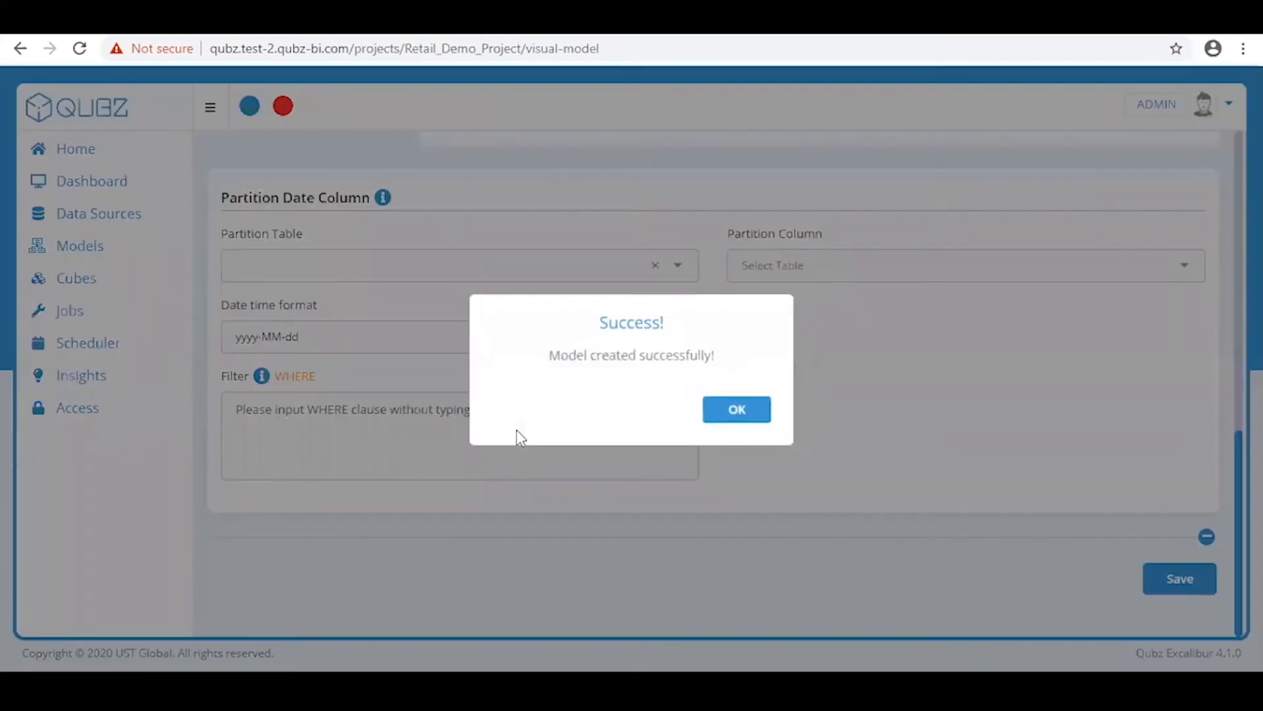
click(736, 410)
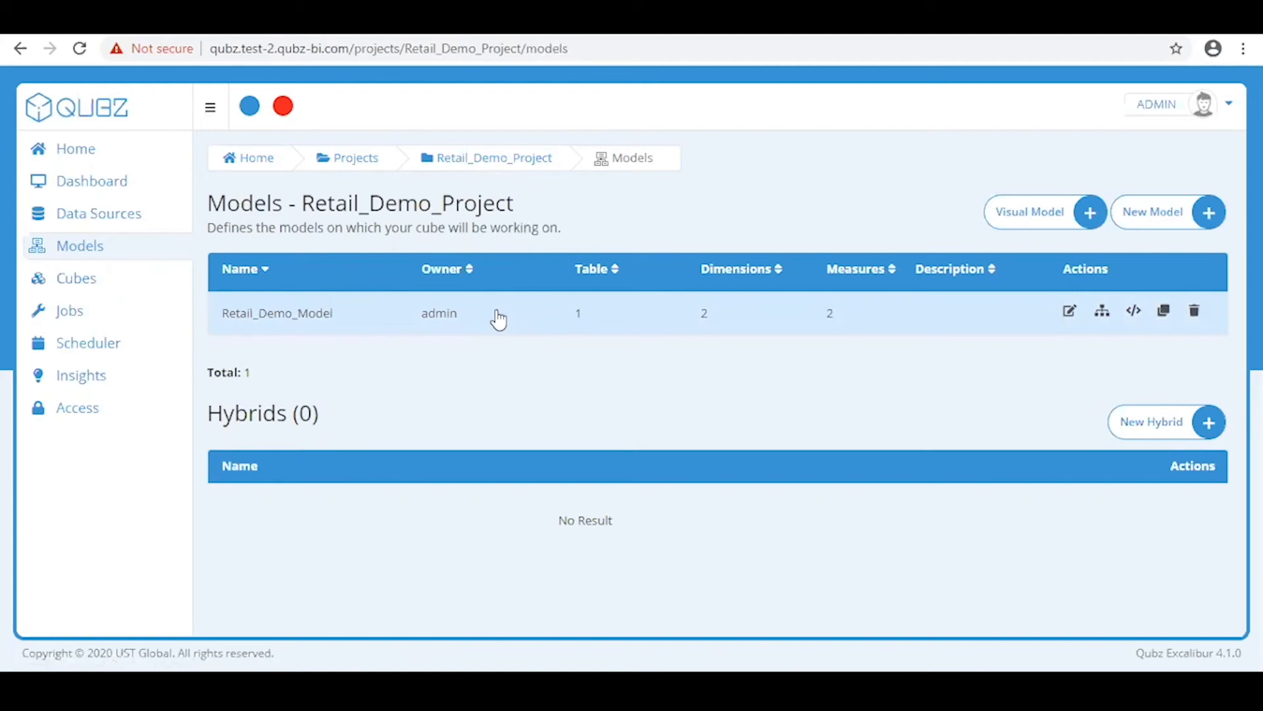
Start a new cube from the Cubes page, based on Retail_Demo_Model
click(130, 285)
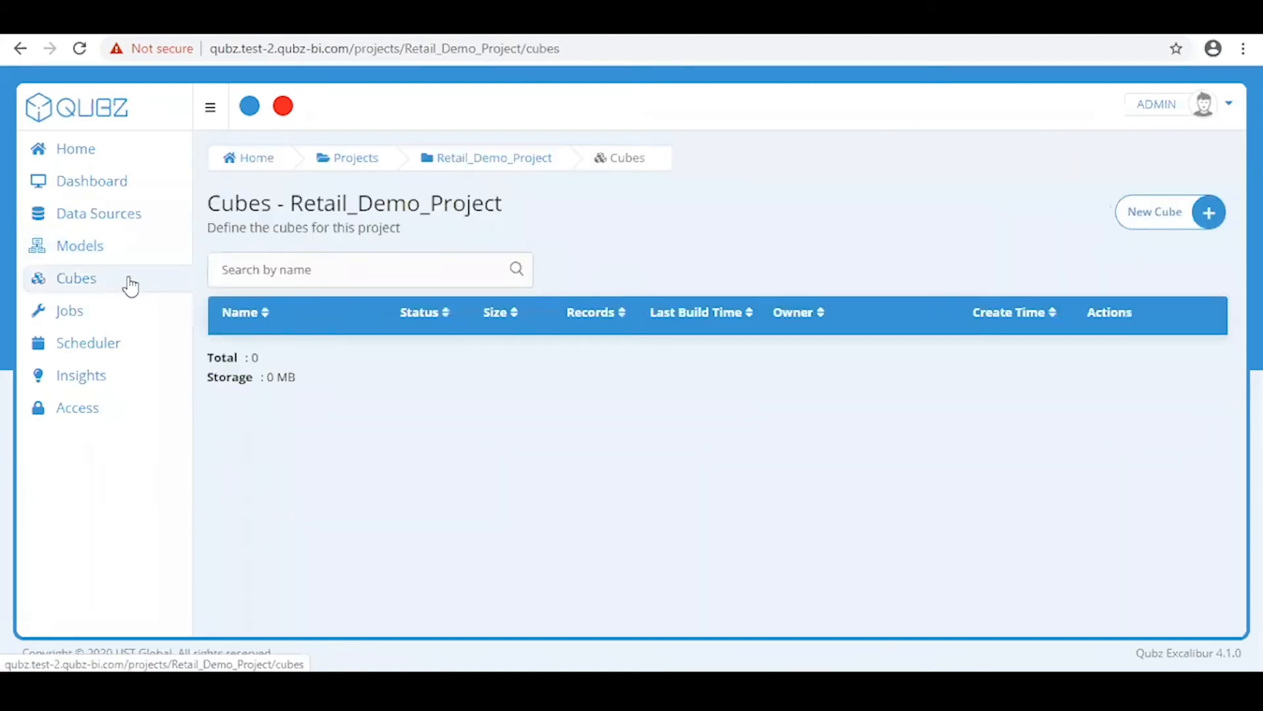
click(1156, 221)
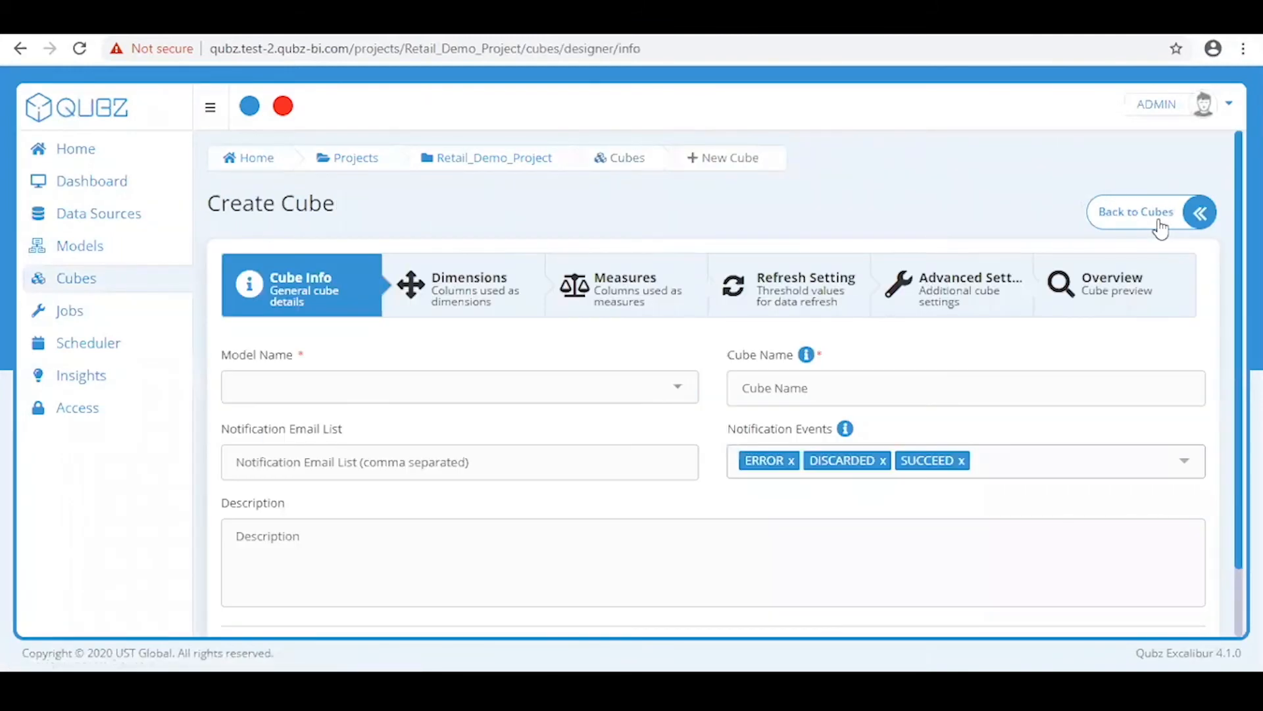
click(411, 389)
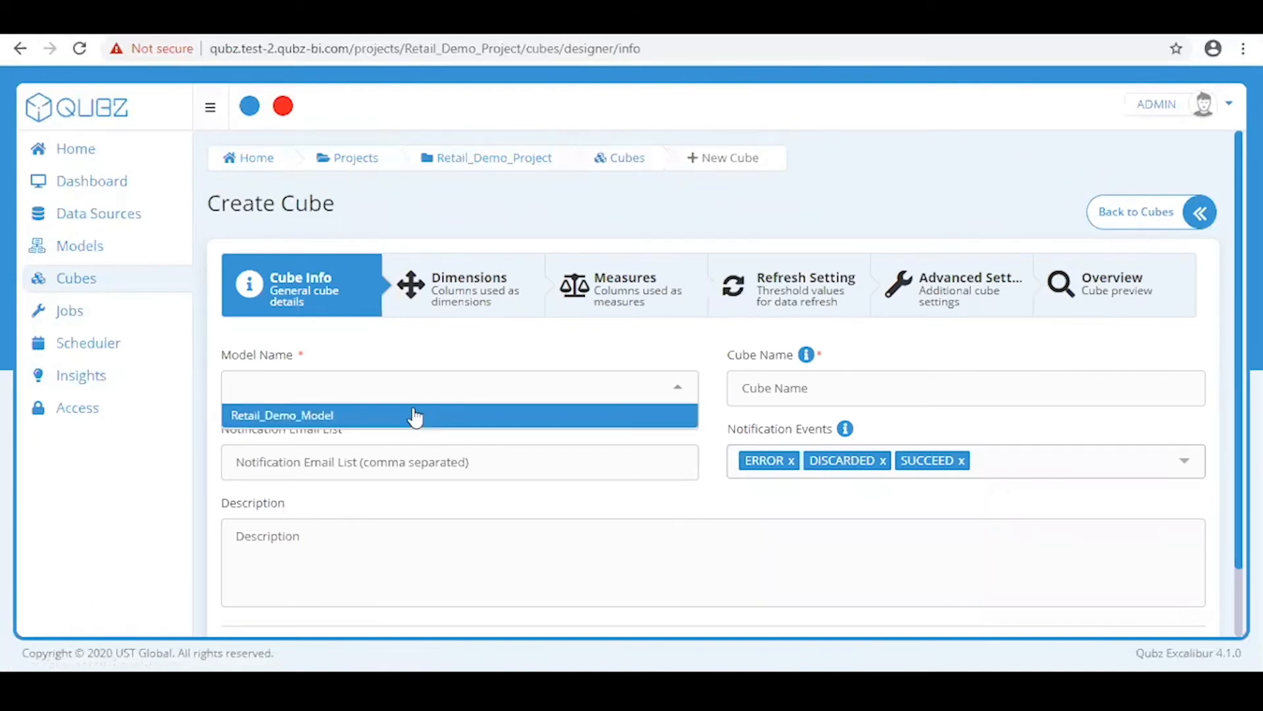
click(414, 417)
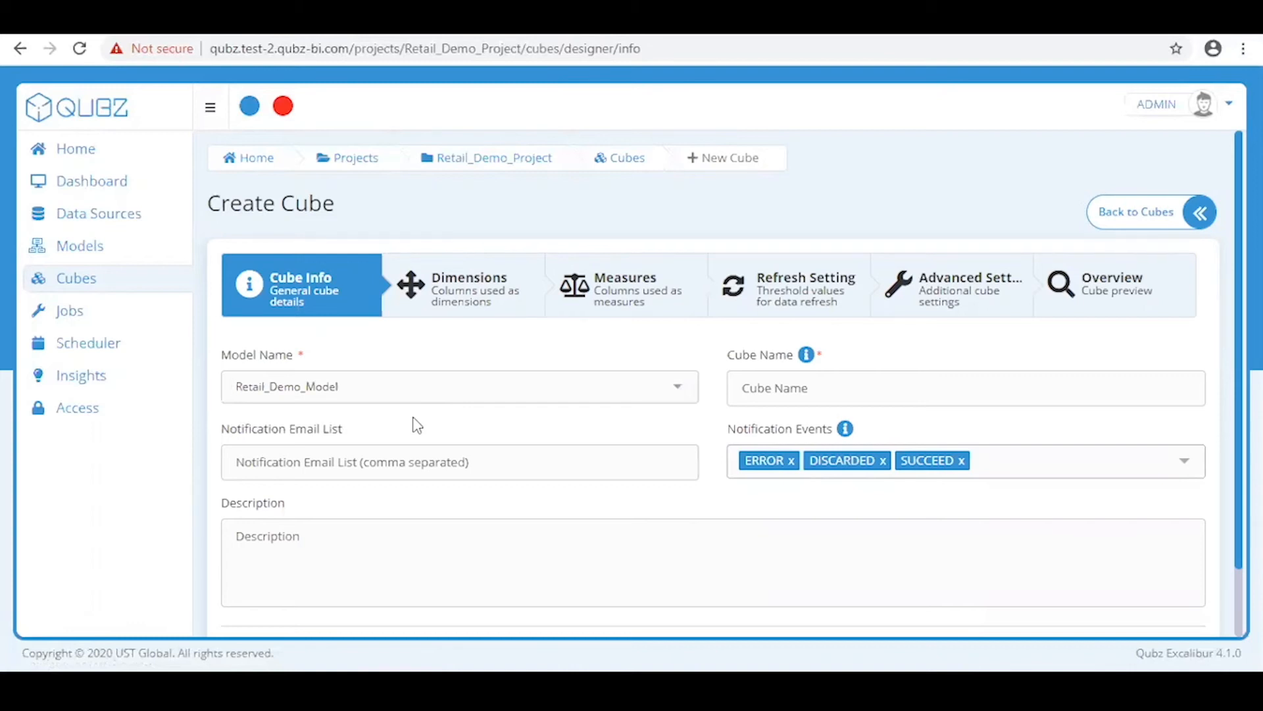
Name the cube Retail_Demo_Cube and continue to the Dimensions step
click(764, 388)
text(Retail_Demo_Cube)
click(472, 460)
scroll(1169, 586, down, 1)
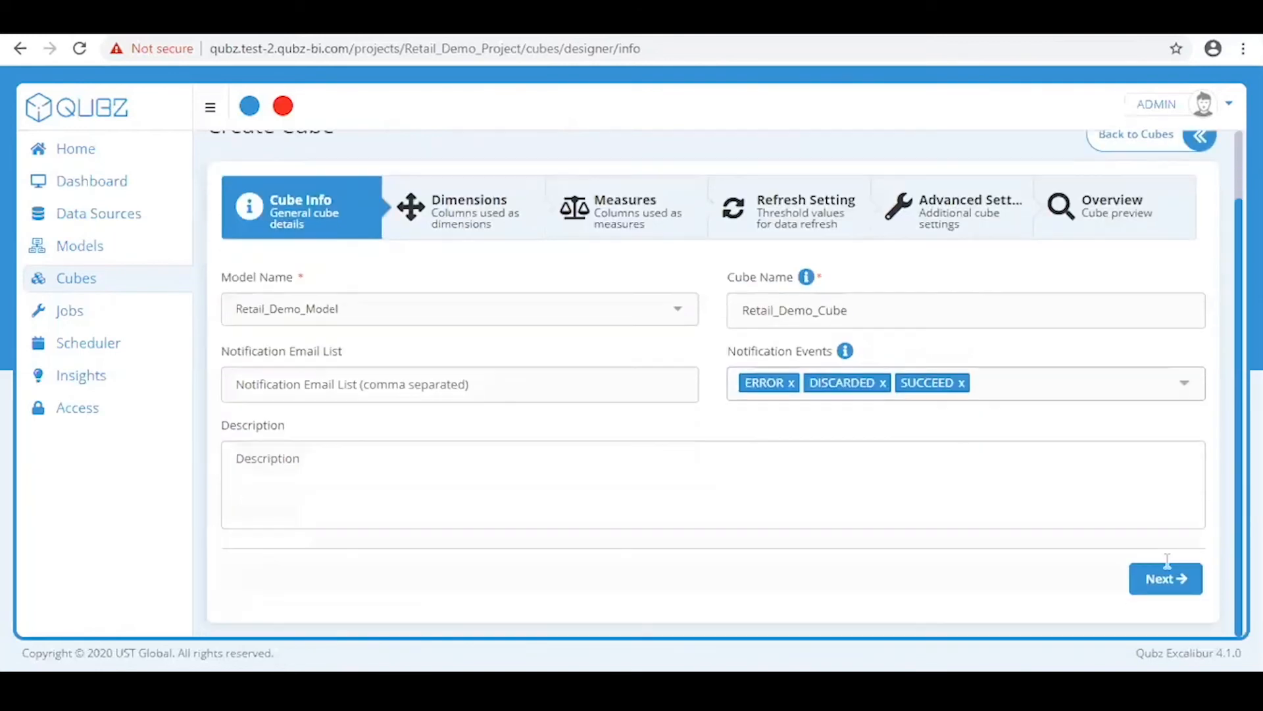
click(1165, 578)
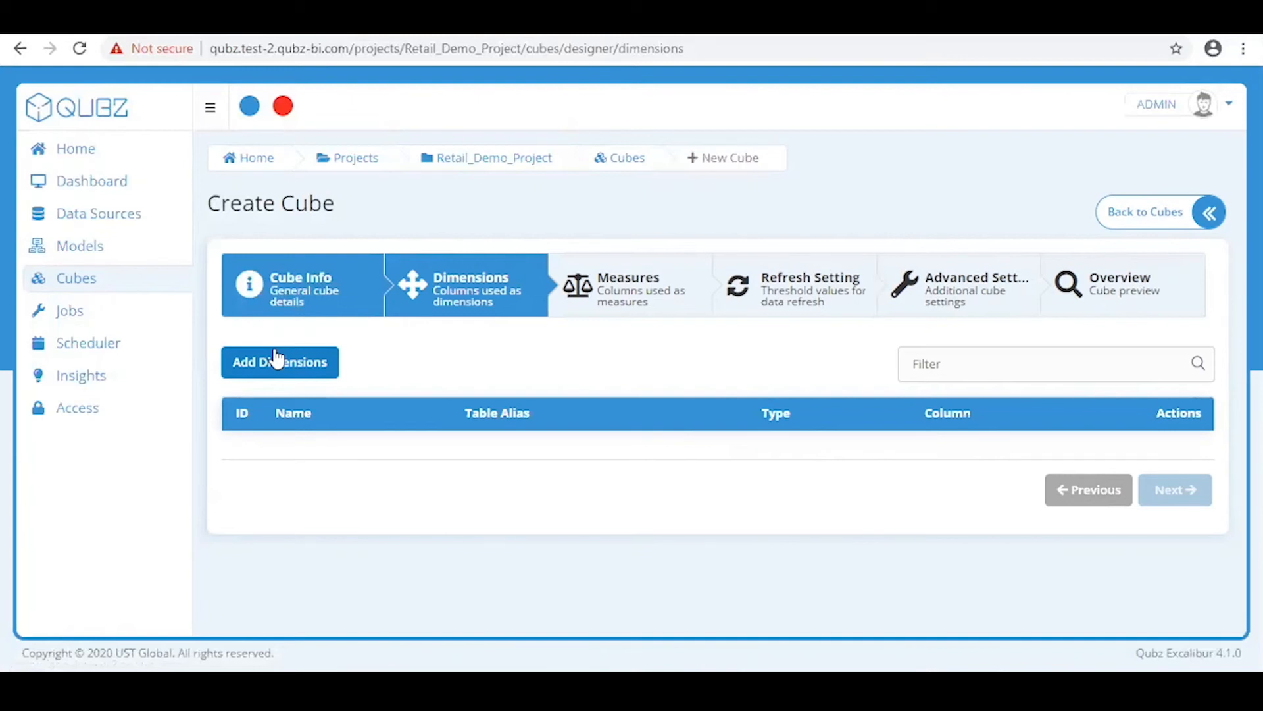
Generate dimensions from all five SALES_BASE columns, save them, and continue to Measures
click(275, 373)
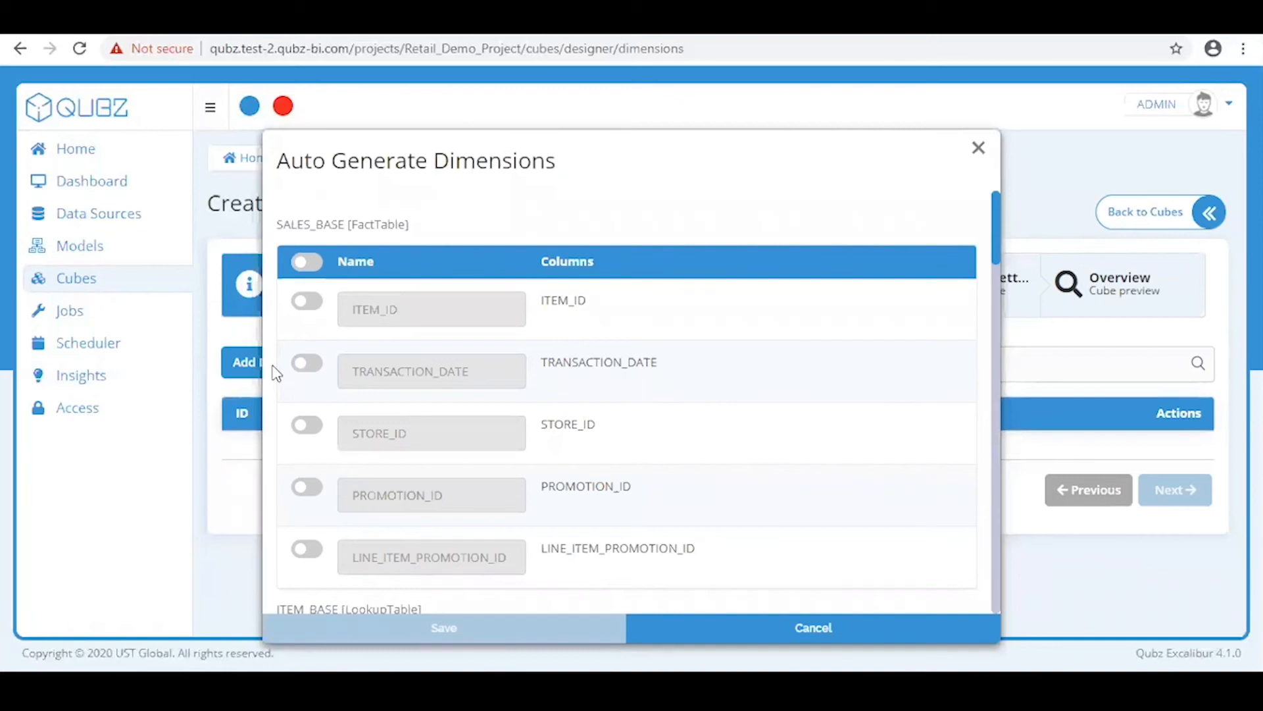
scroll(480, 370, down, 10)
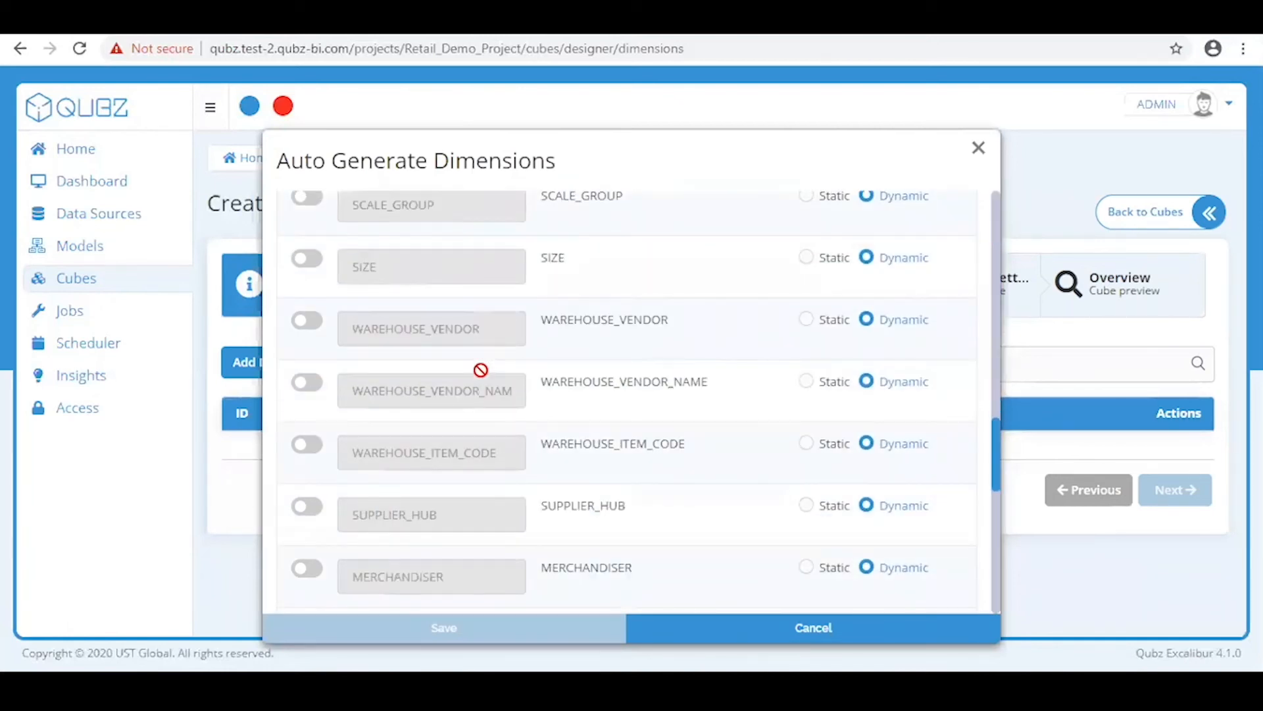
scroll(480, 370, up, 10)
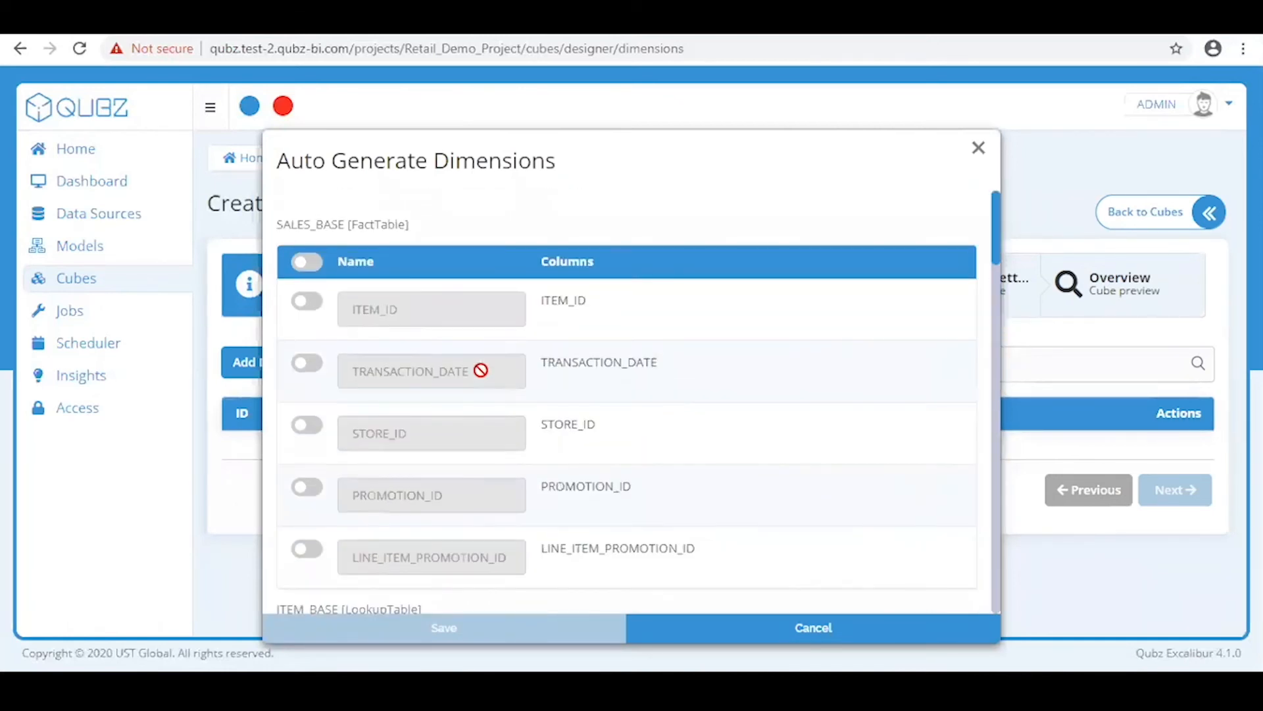
click(313, 268)
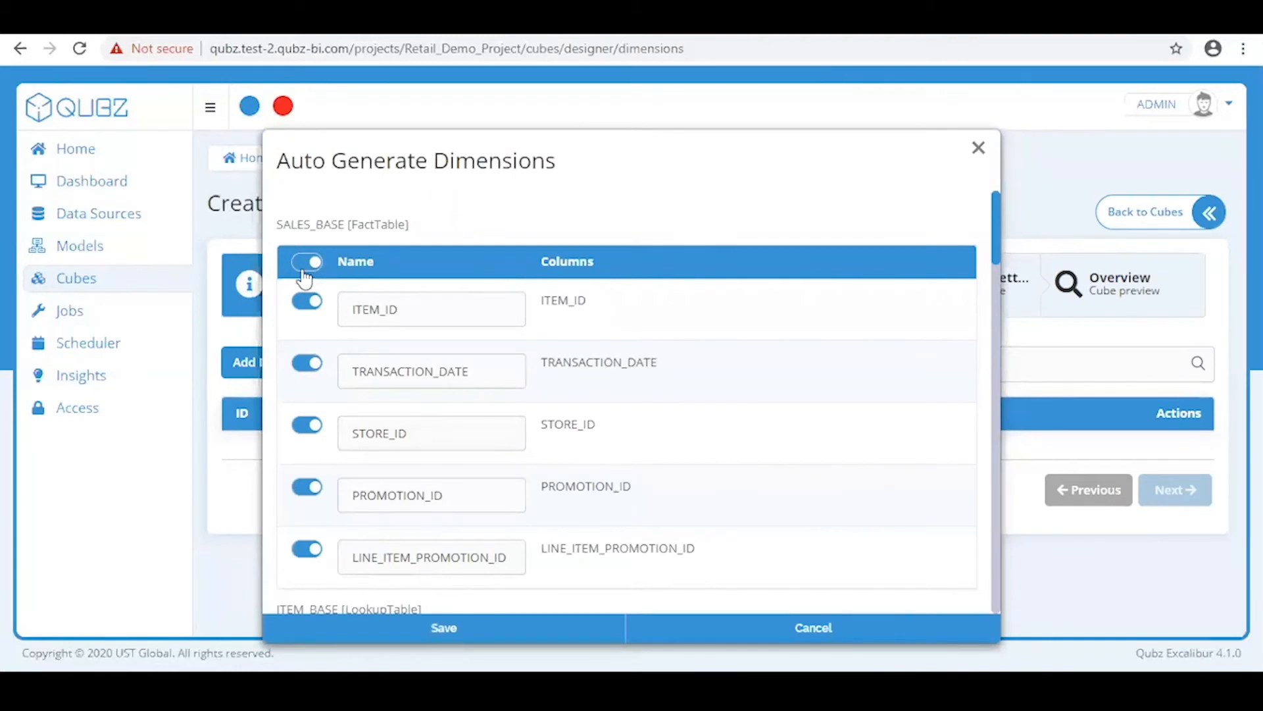
click(301, 273)
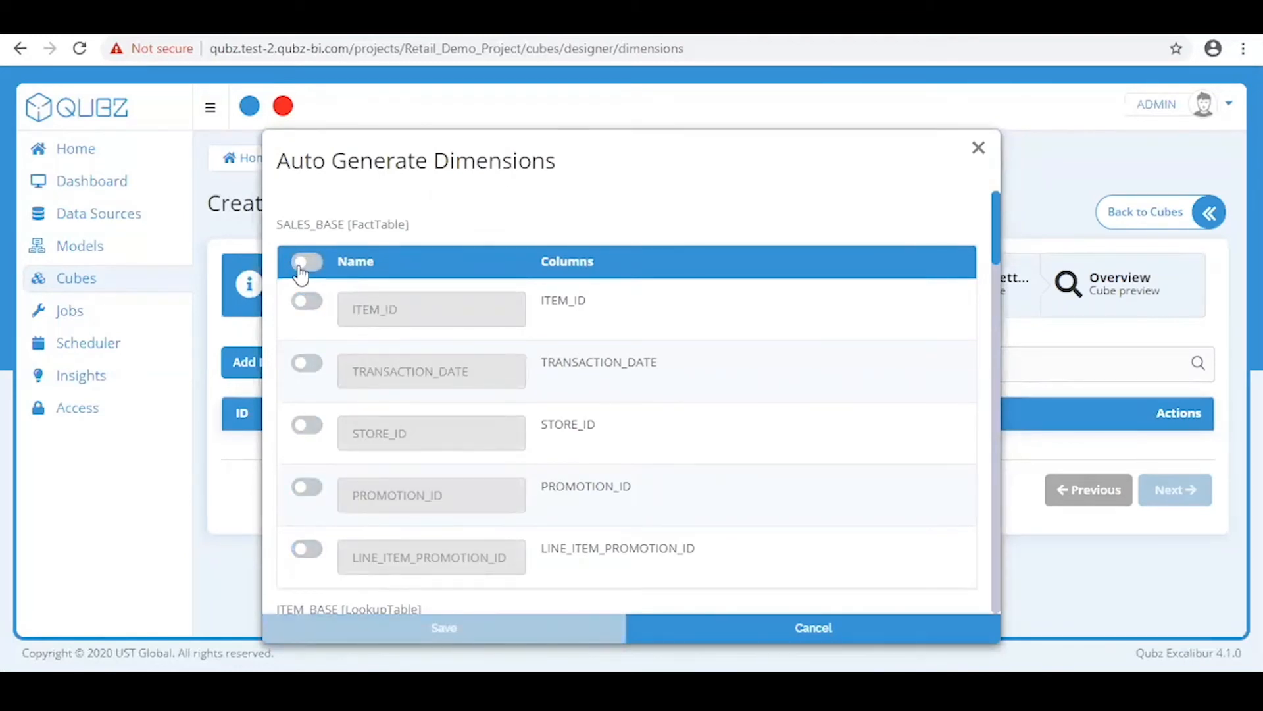
click(302, 274)
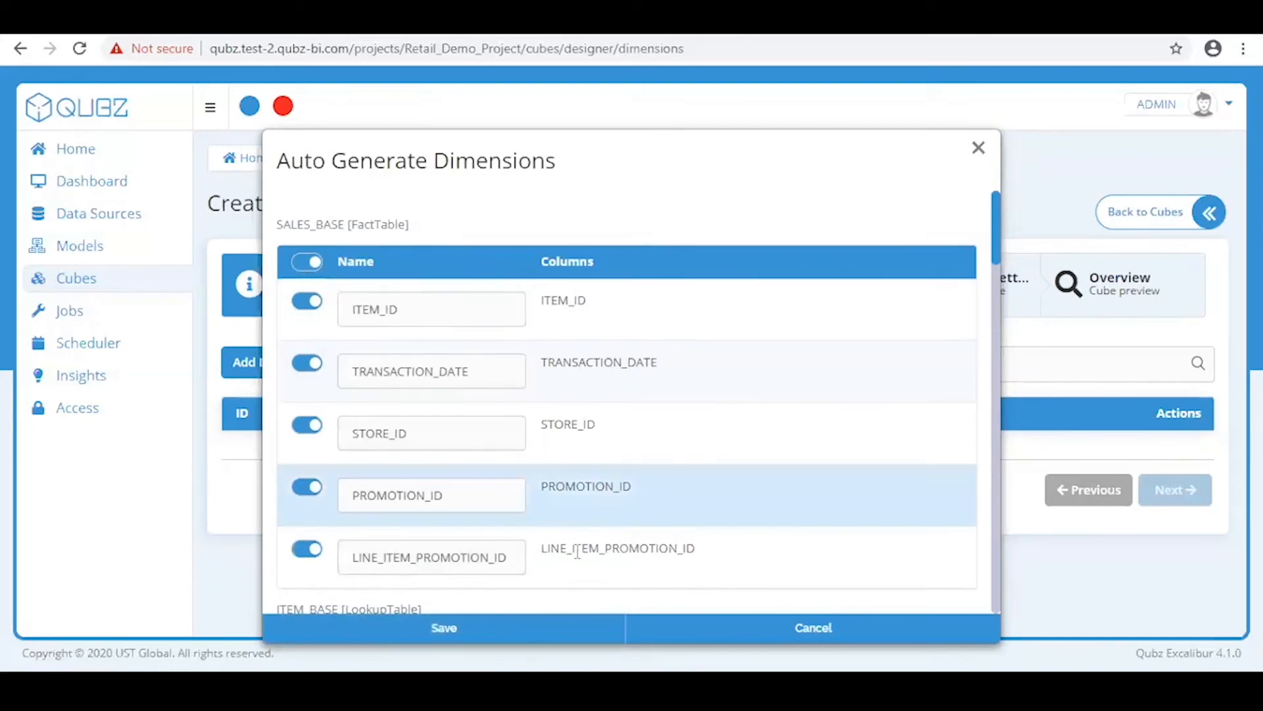
click(524, 638)
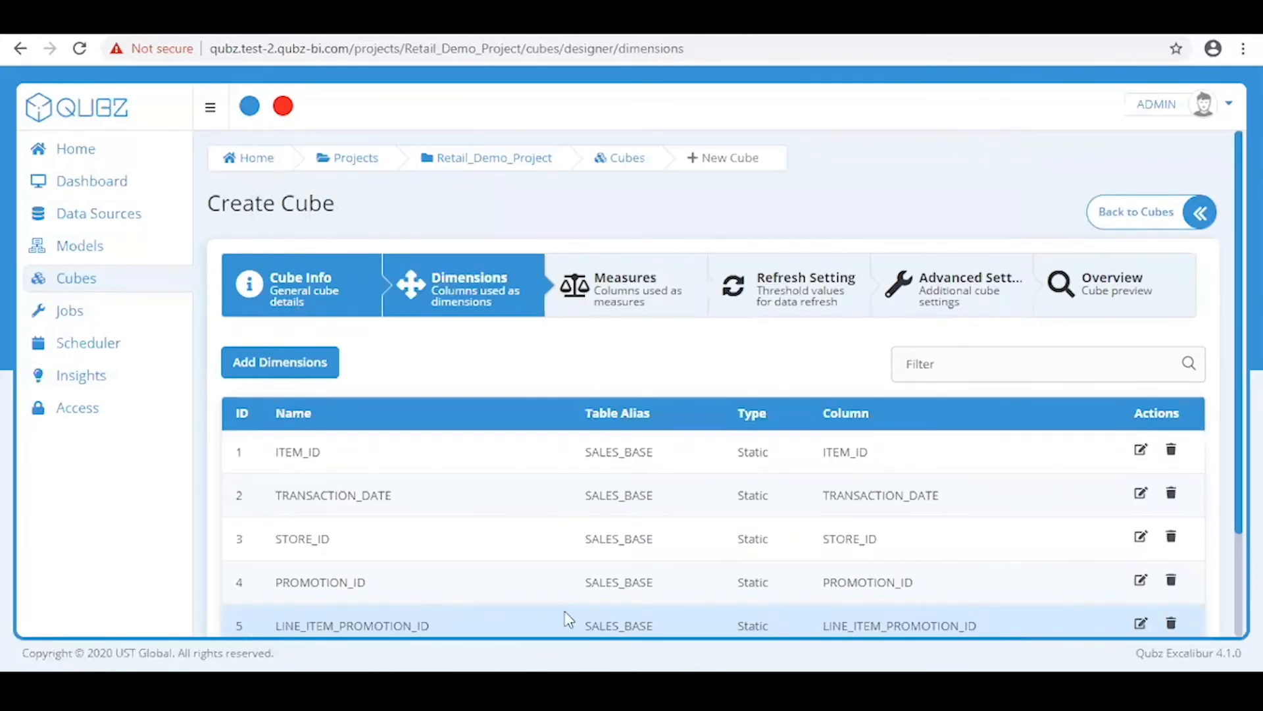
scroll(1211, 500, down, 2)
click(1185, 587)
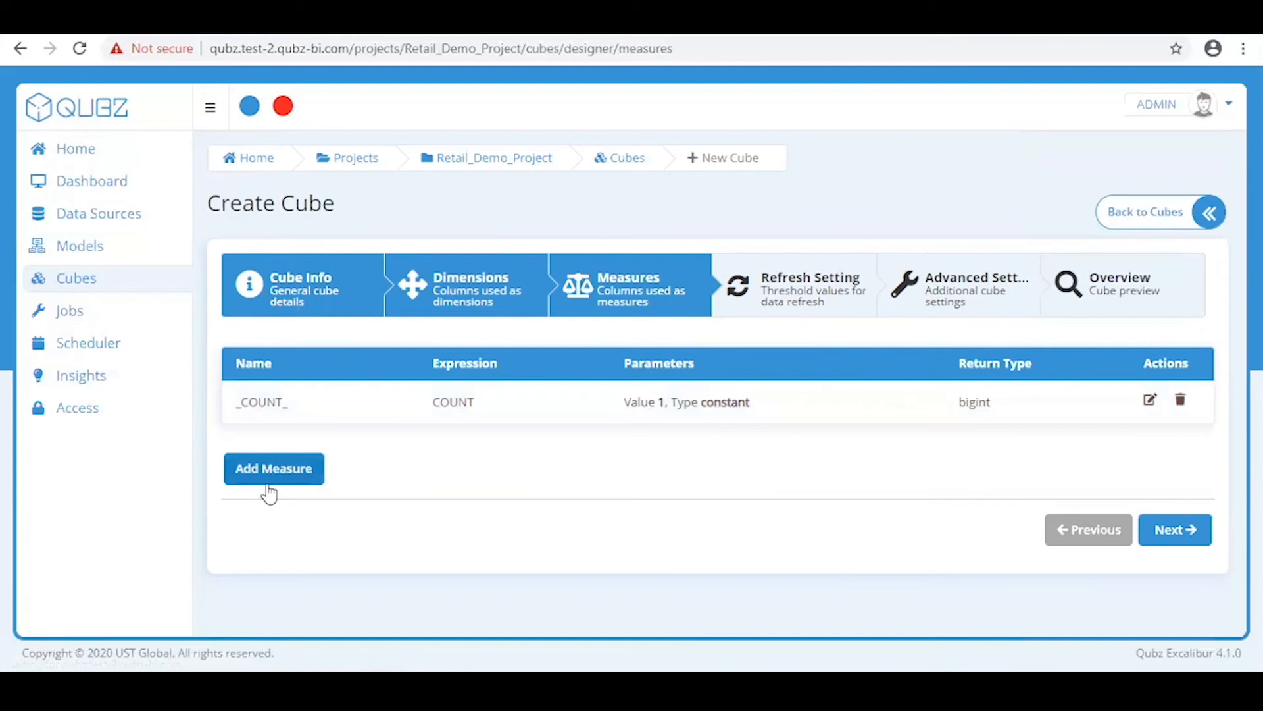
Add measure 'Sales' with expression SUM, parameter type column, value SALES_BASE.SALES, and save it
click(287, 474)
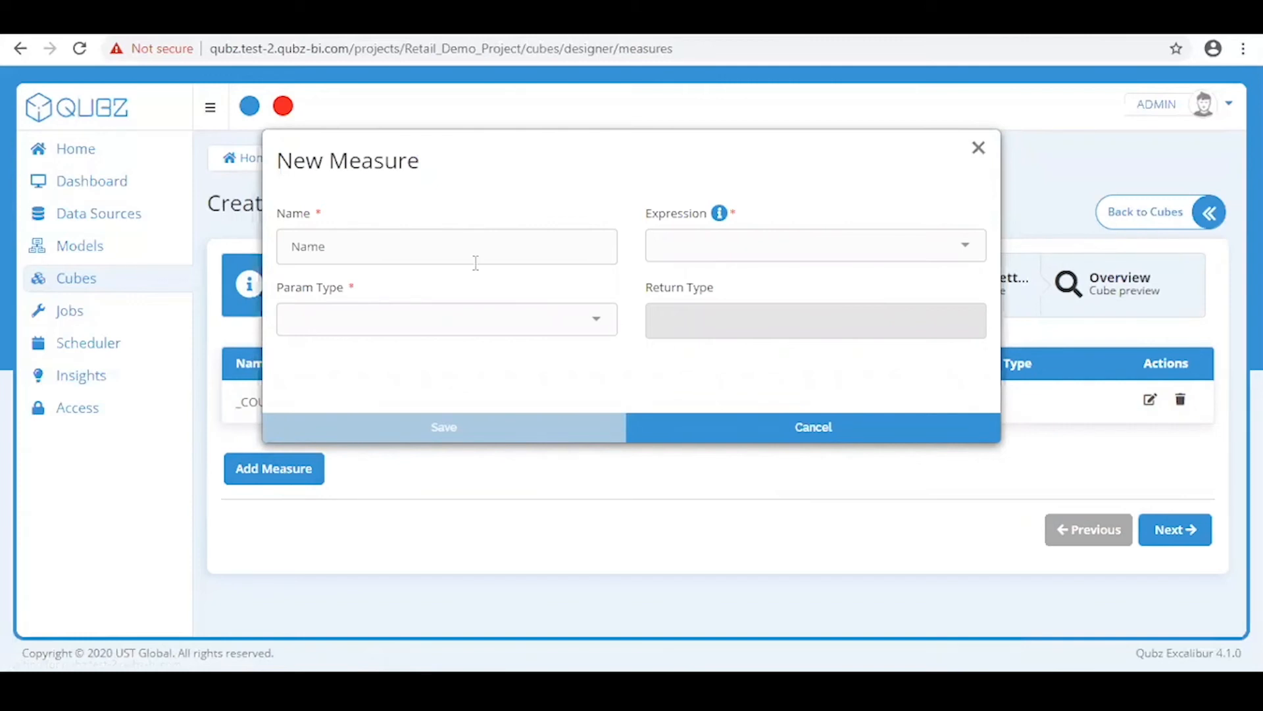
click(452, 253)
text(Sales)
click(724, 249)
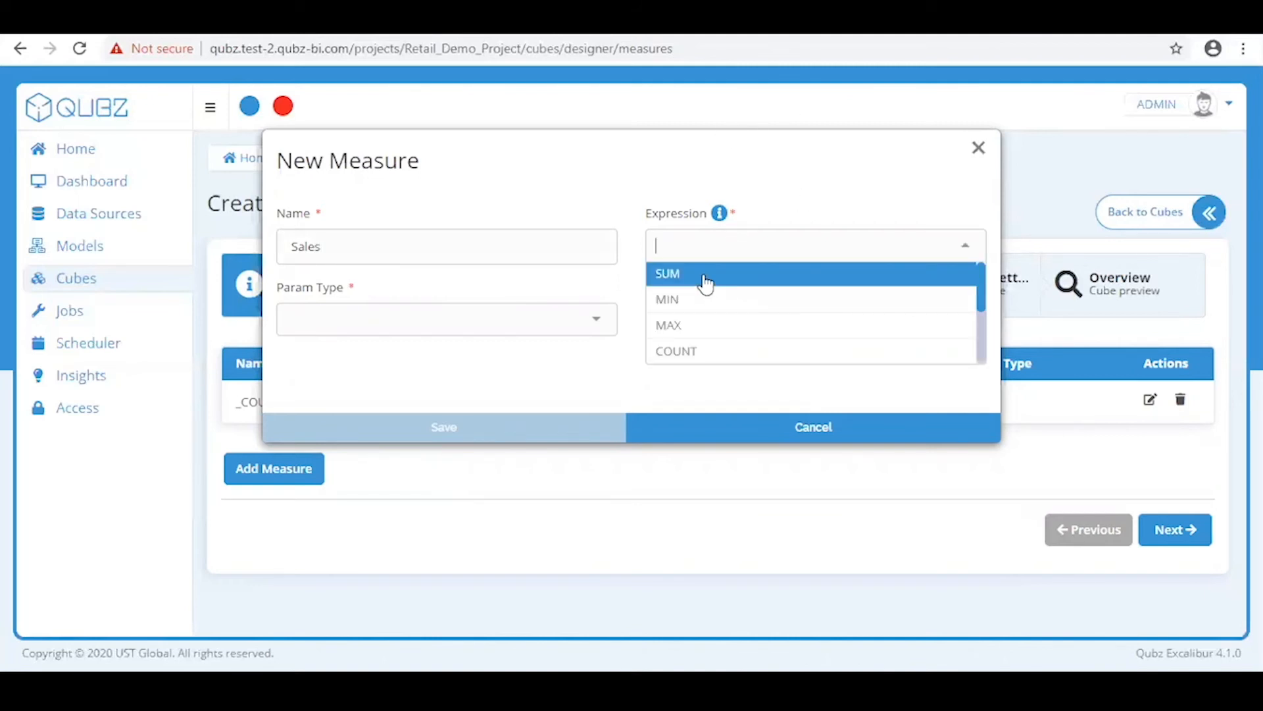
click(705, 281)
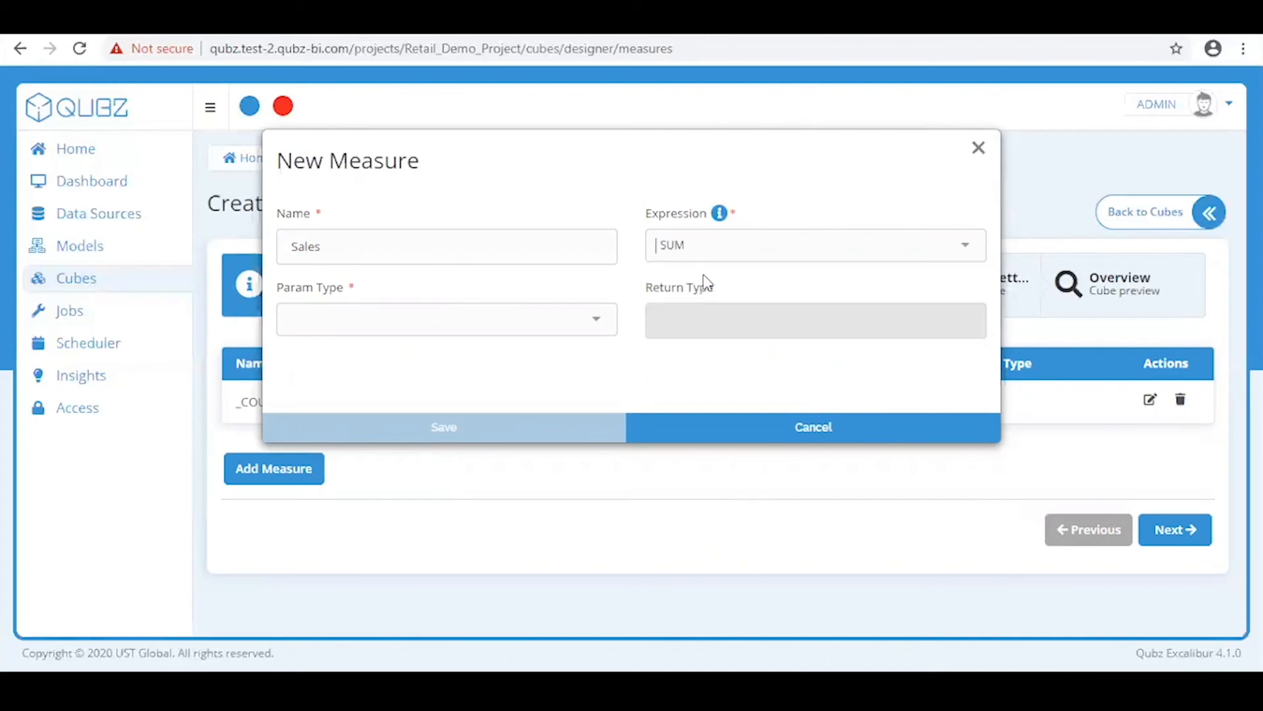
click(419, 327)
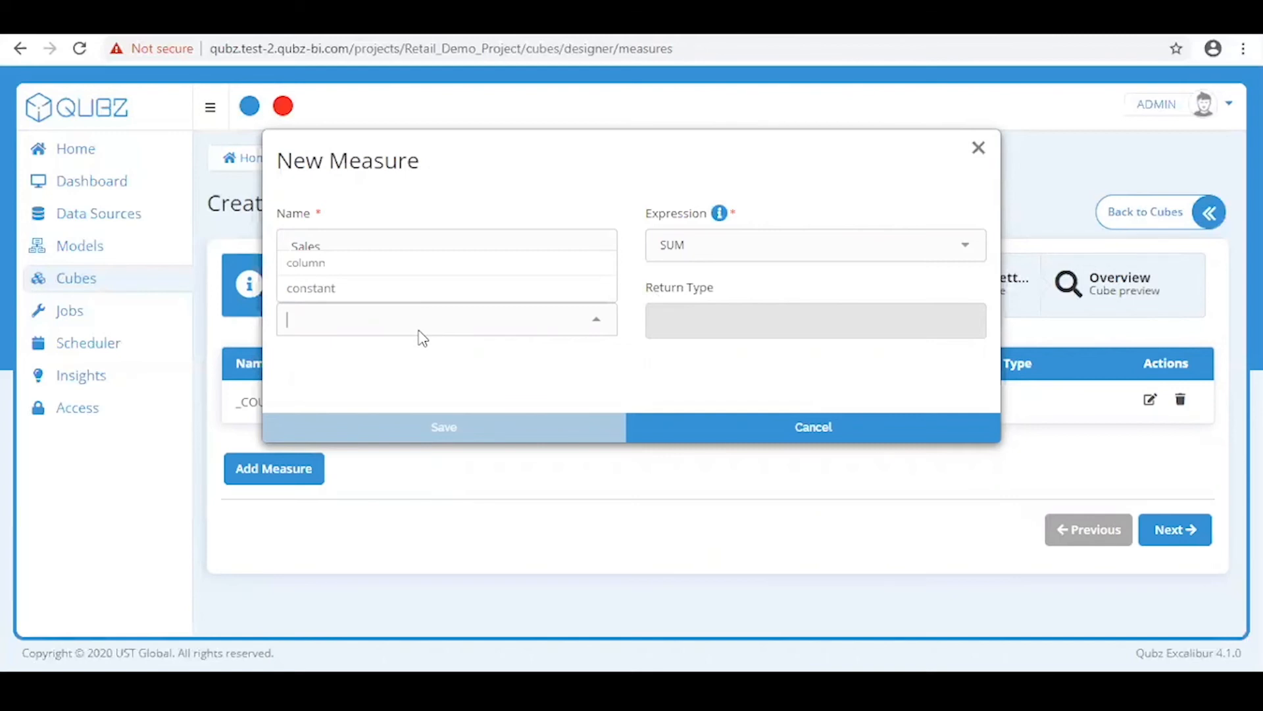
click(436, 294)
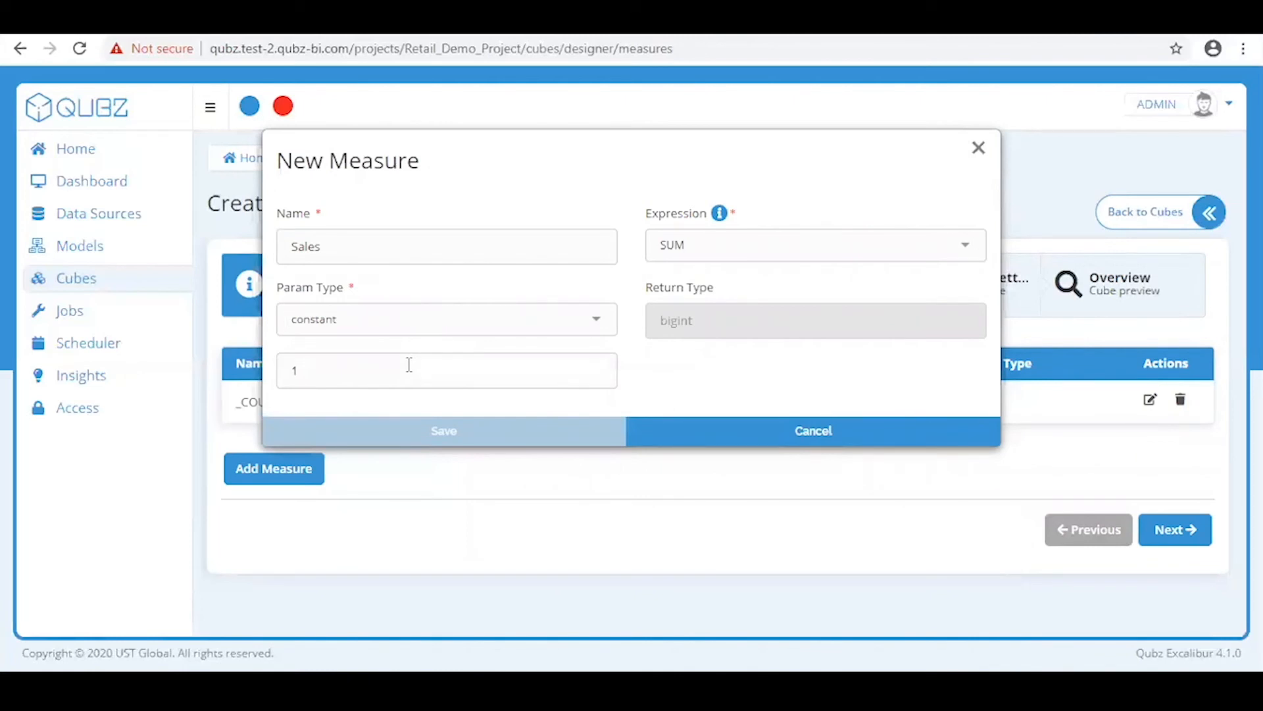
click(422, 327)
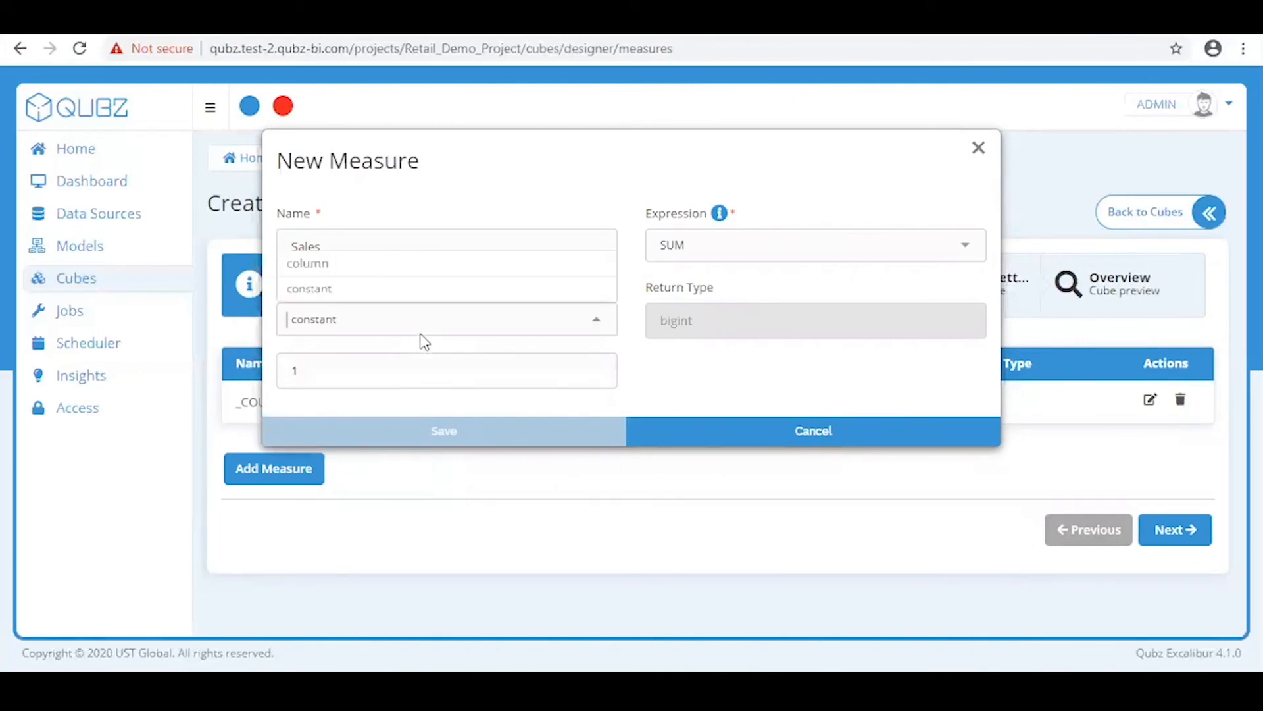
click(428, 267)
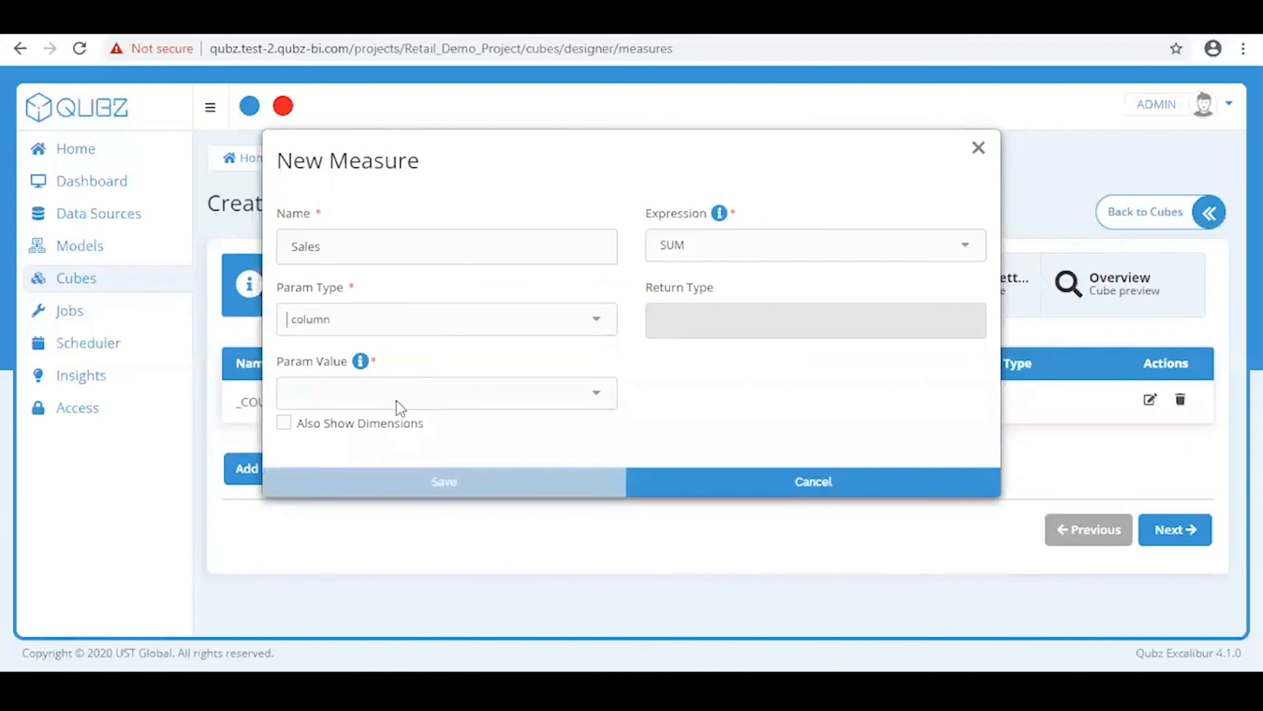
click(400, 393)
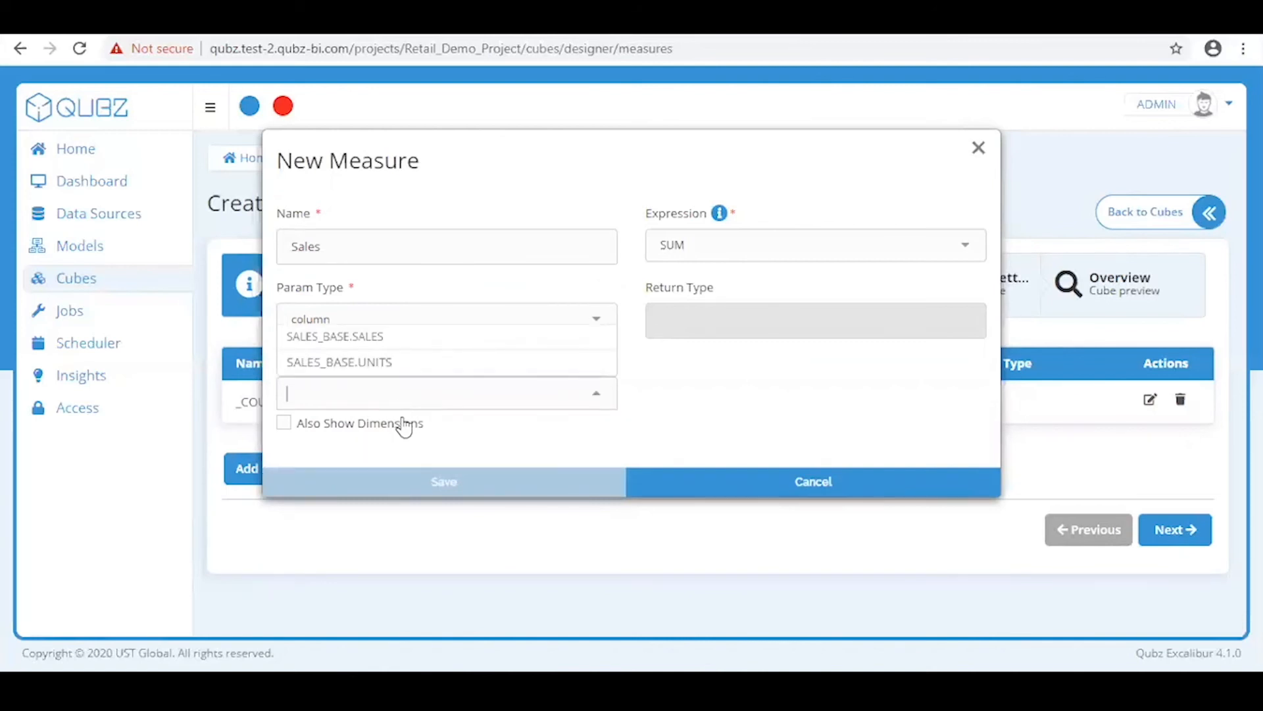
click(434, 339)
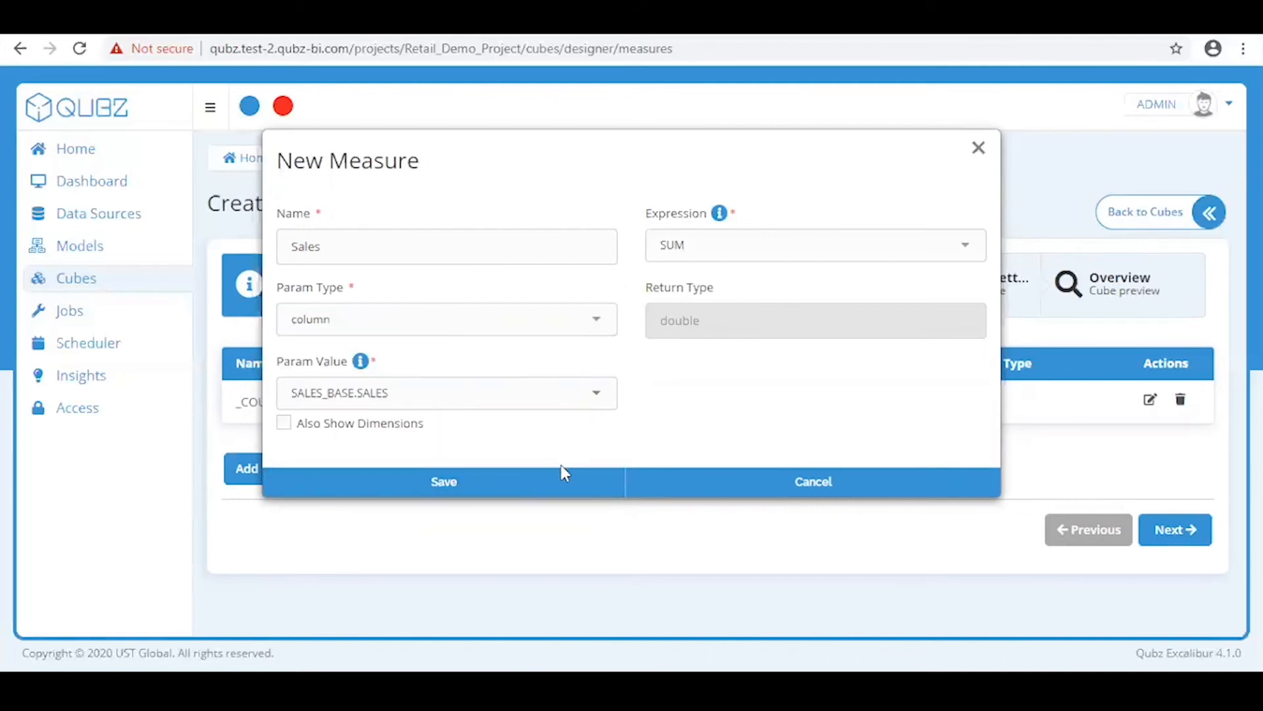
click(552, 484)
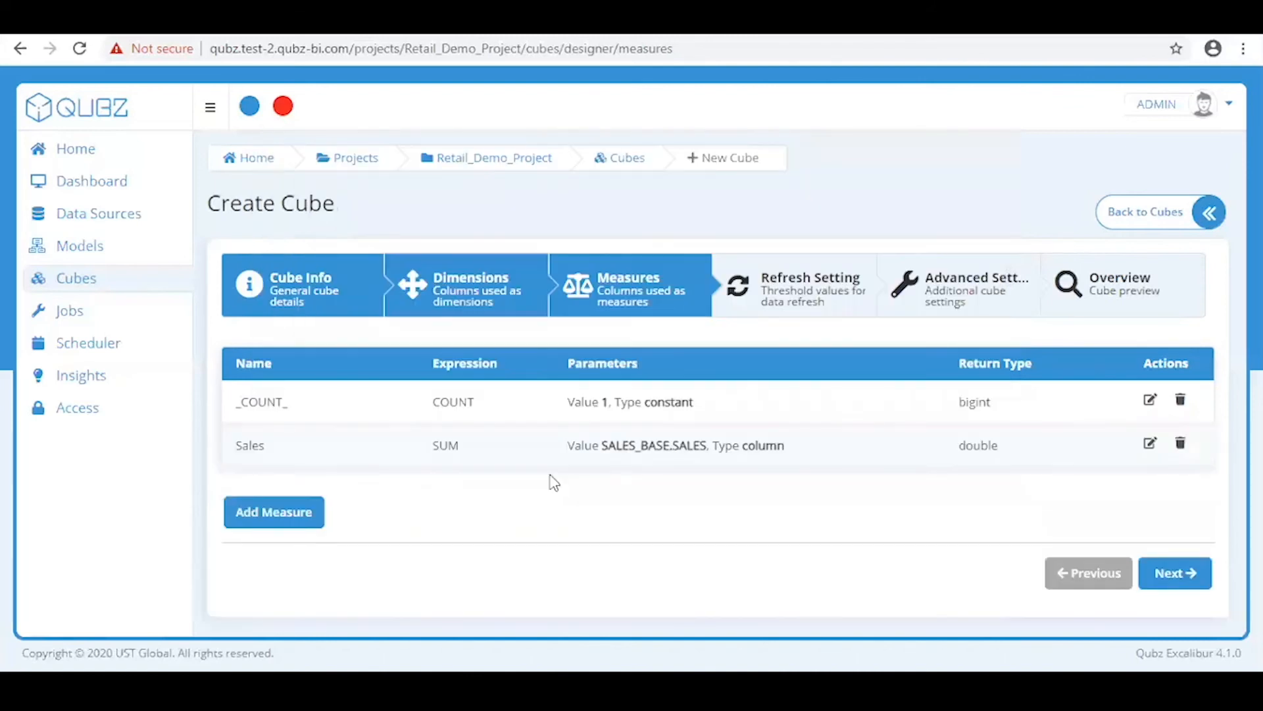
Leave the 7 and 28 day merge thresholds unchanged and move on to Advanced Settings
click(1193, 574)
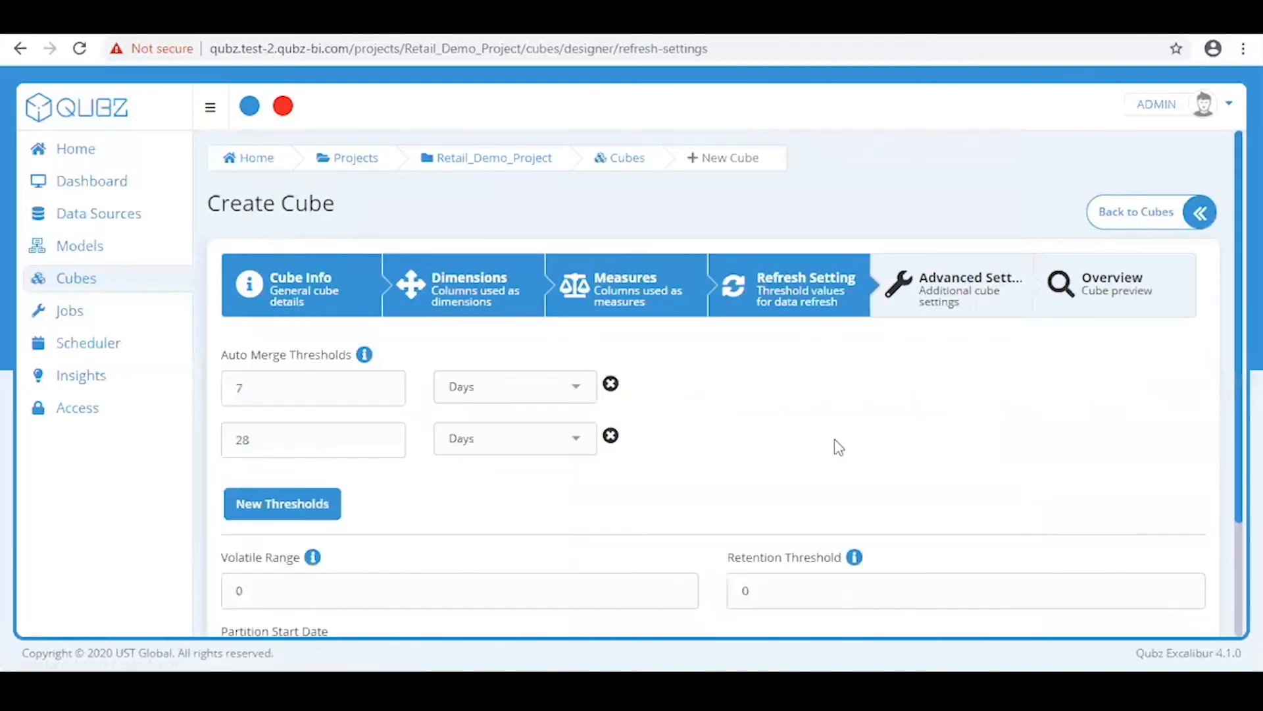
scroll(819, 447, down, 2)
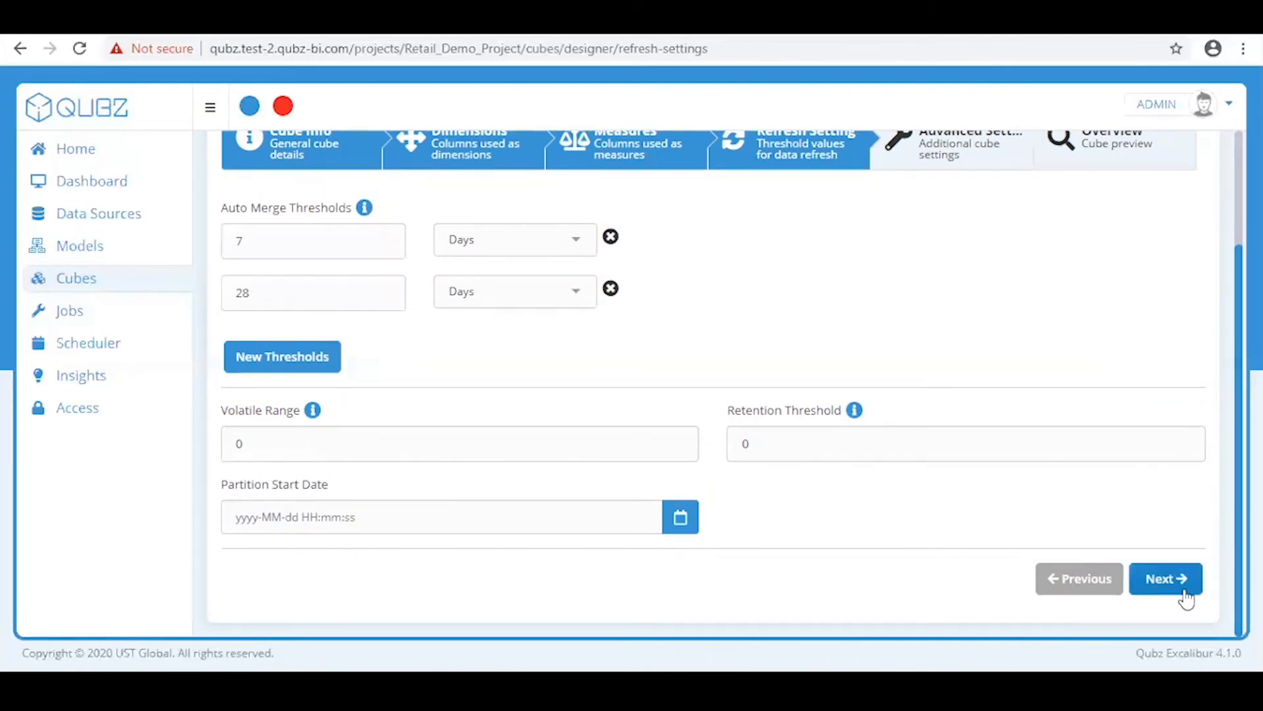
click(1165, 579)
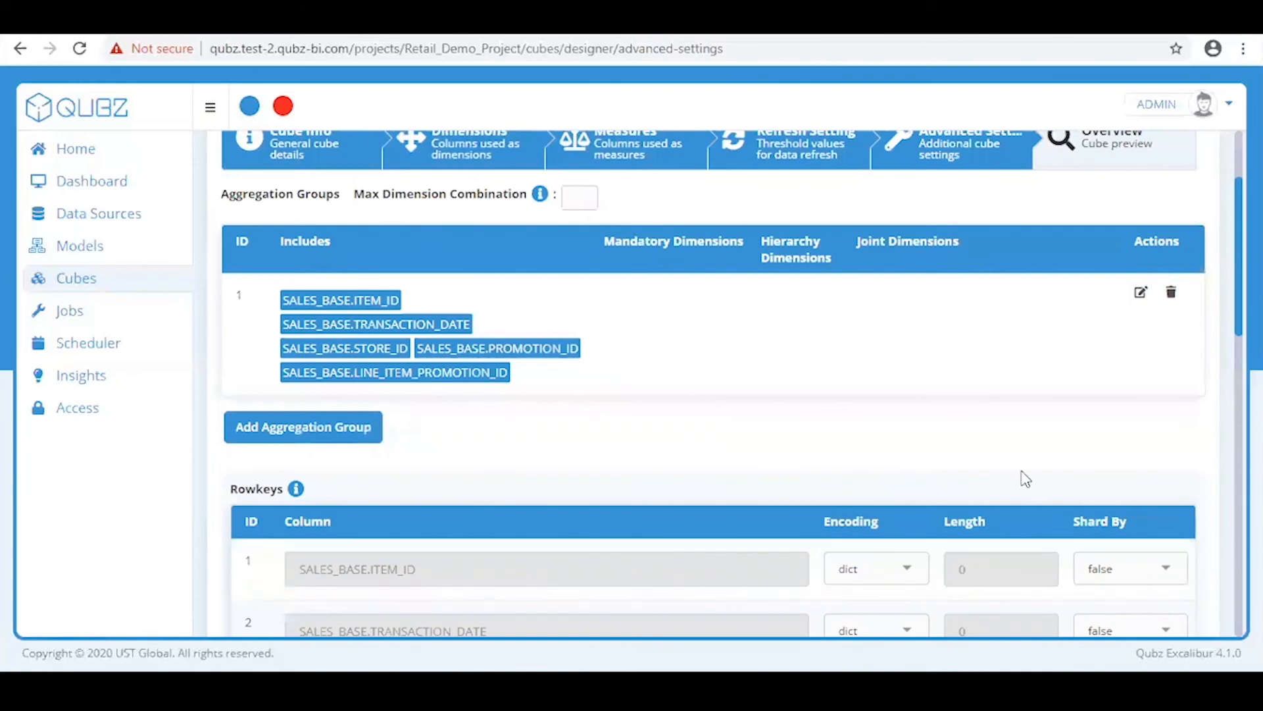
Confirm Map Reduce as the engine type and advance to the Retail_Demo_Cube Overview
scroll(770, 359, down, 4)
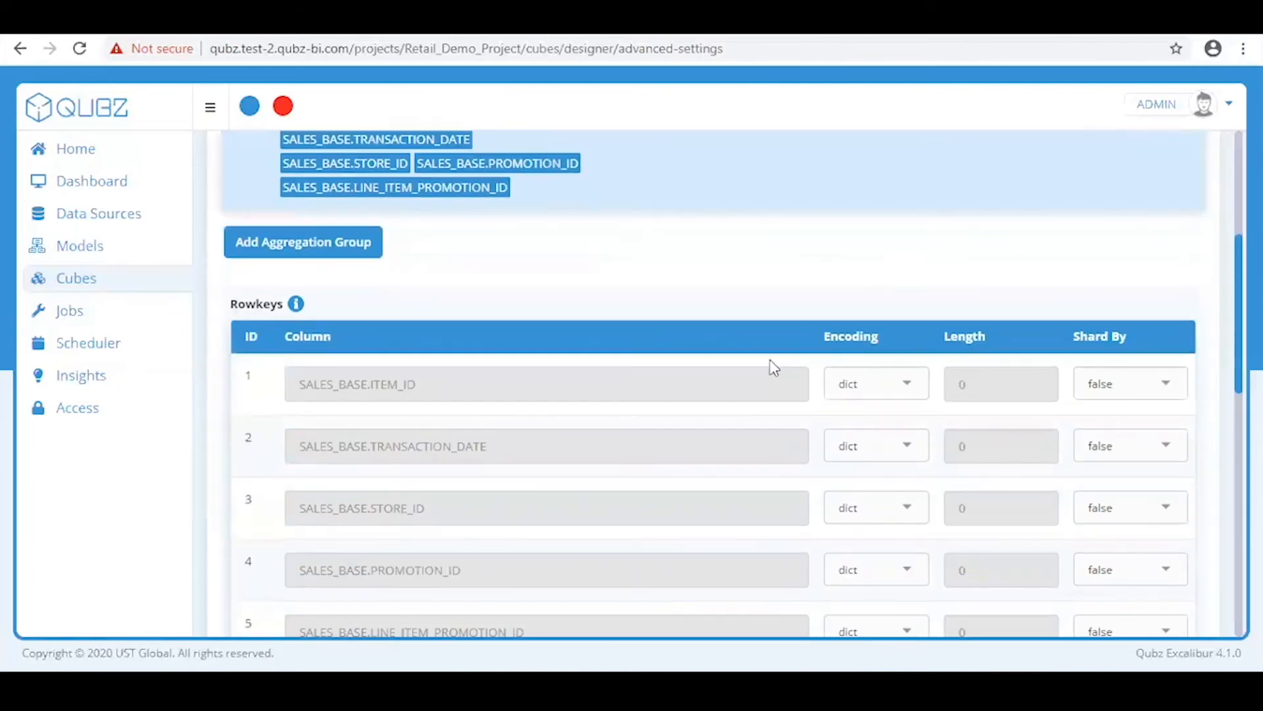
scroll(770, 358, down, 4)
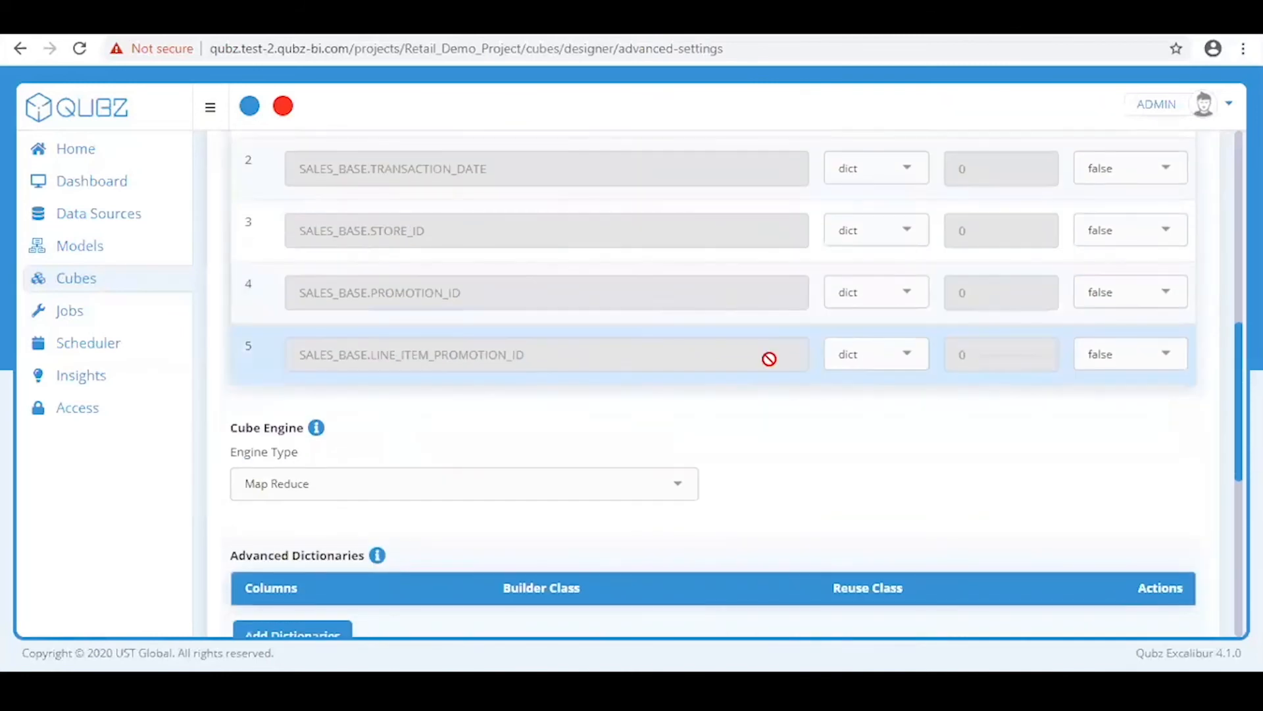
scroll(769, 358, down, 3)
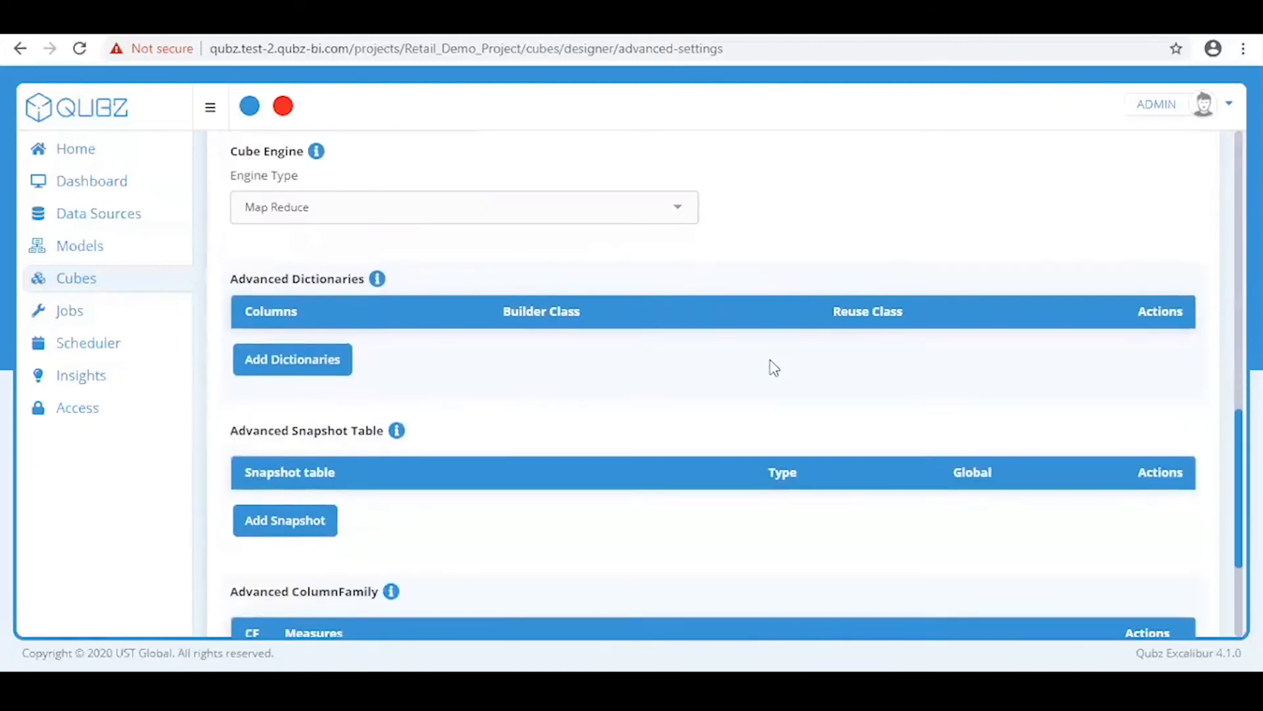
click(434, 208)
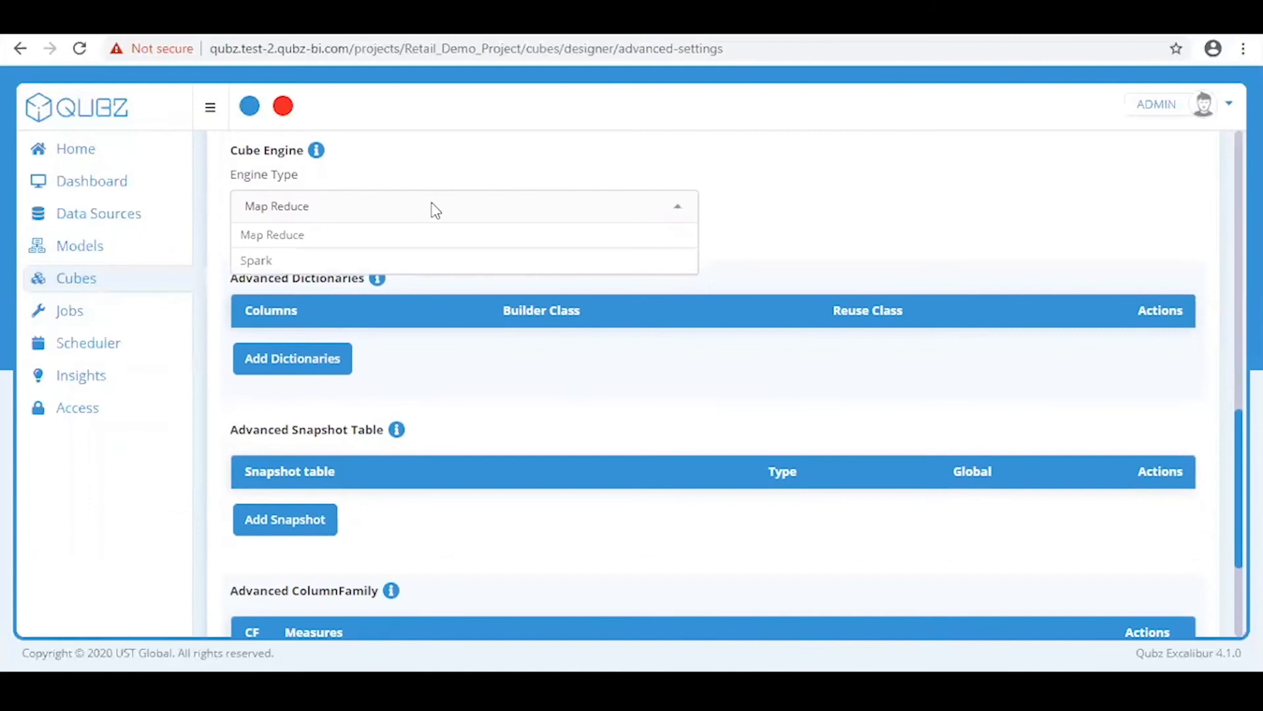
click(400, 243)
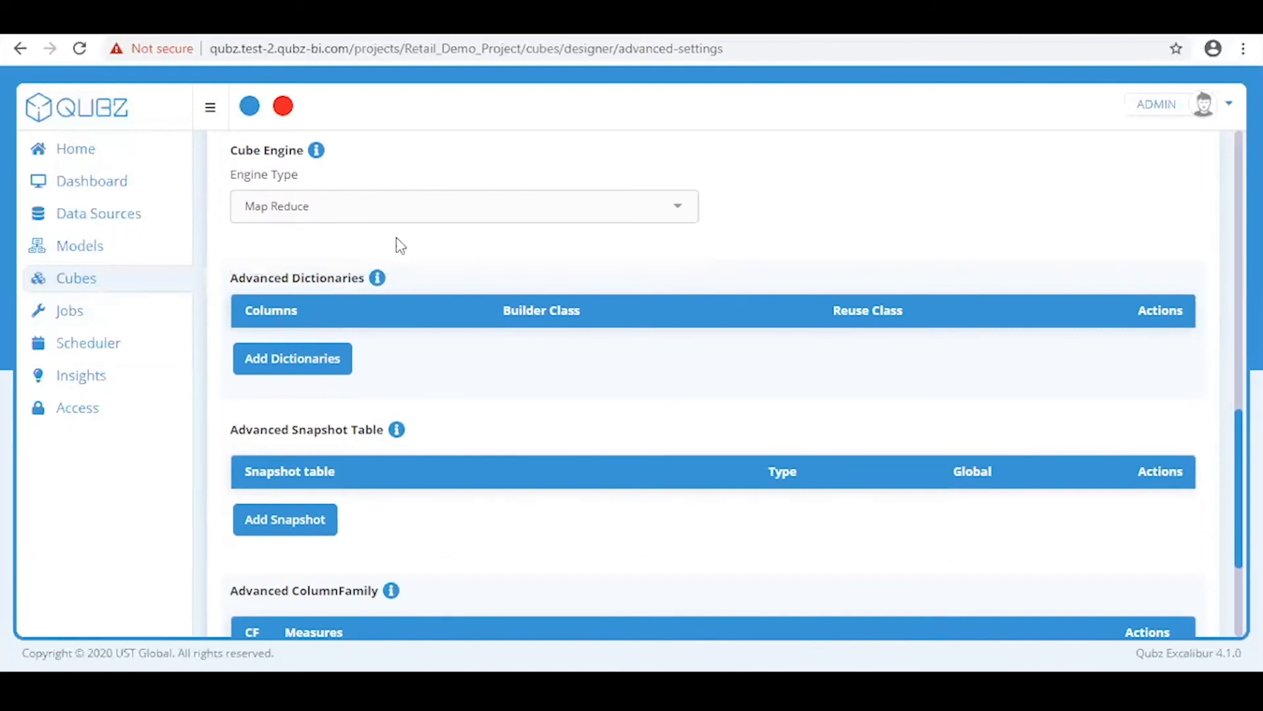
scroll(886, 400, down, 3)
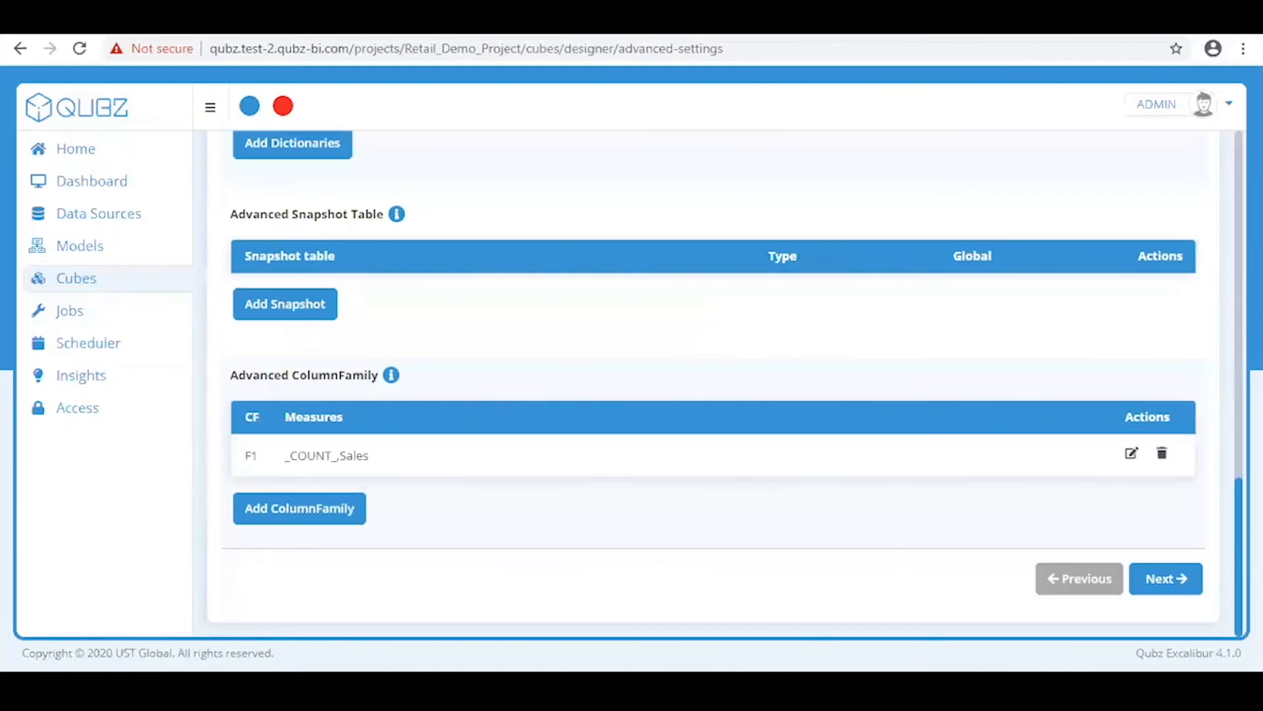
click(1166, 579)
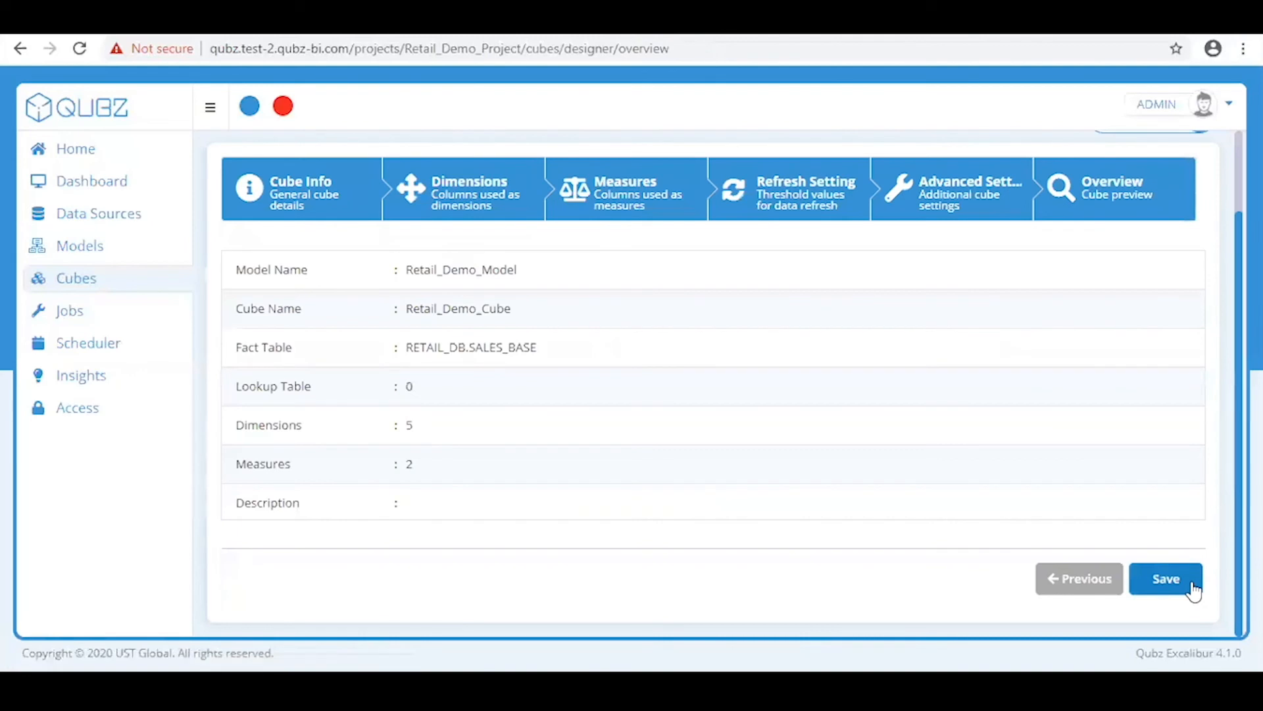
Save Retail_Demo_Cube from the Overview page and acknowledge the success dialog
scroll(677, 428, up, 2)
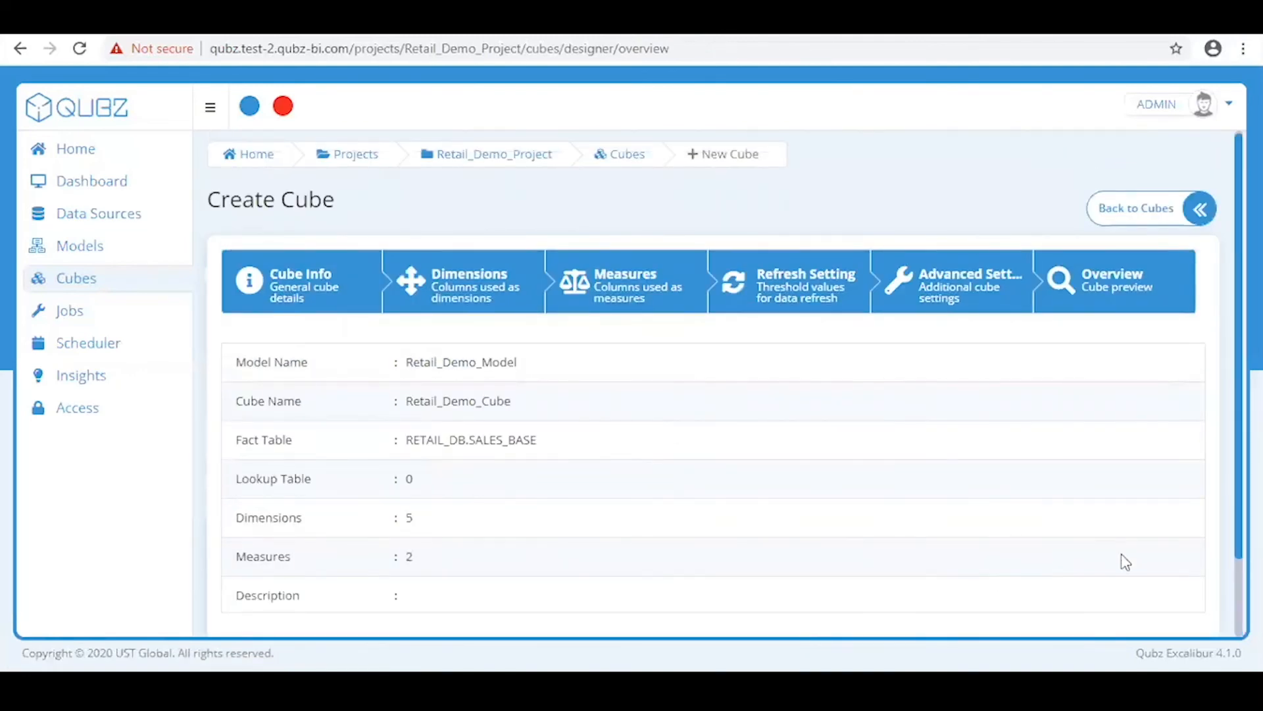
scroll(1119, 559, down, 2)
click(1189, 567)
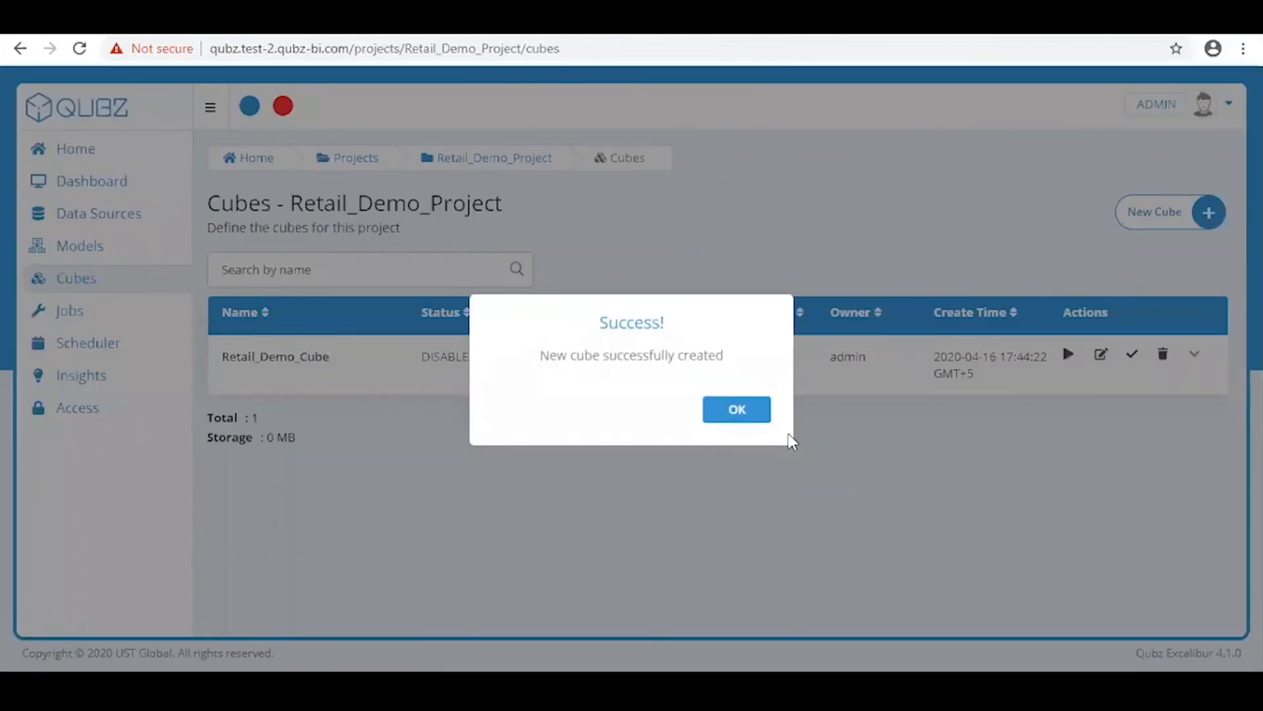
click(754, 413)
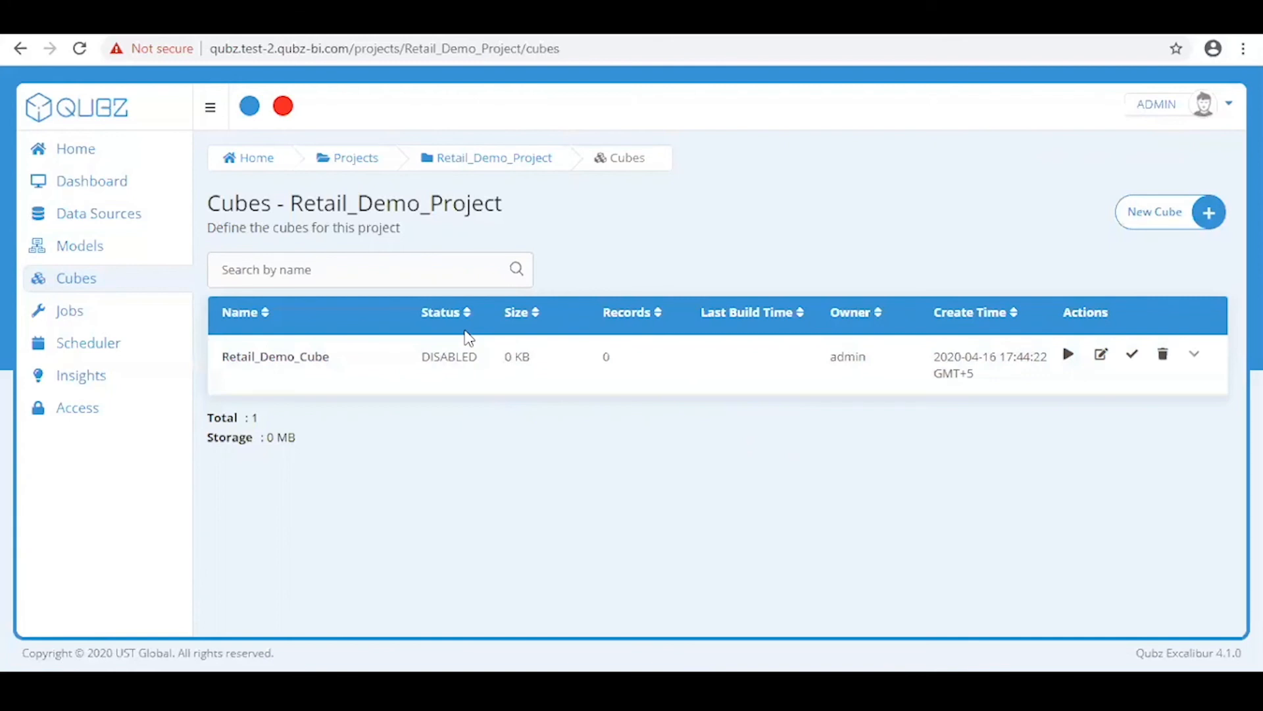
Launch a build of Retail_Demo_Cube, confirm it, and dismiss the submission message
click(1065, 359)
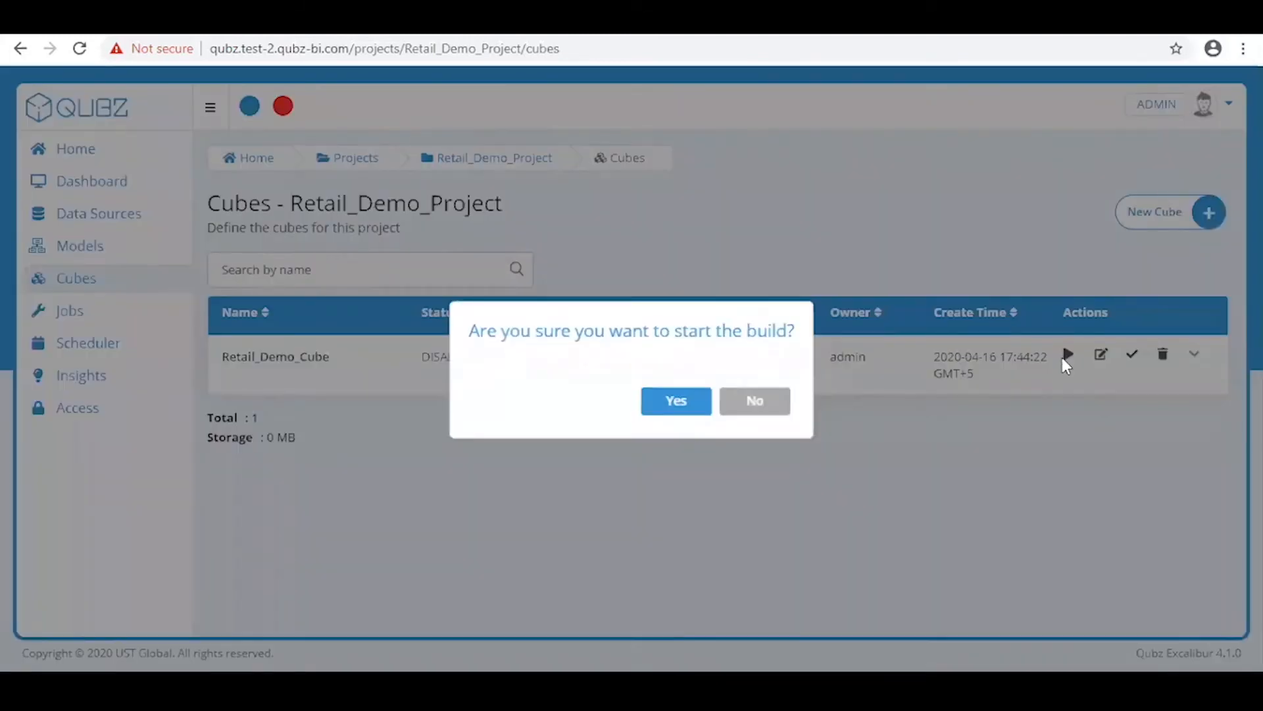
click(688, 404)
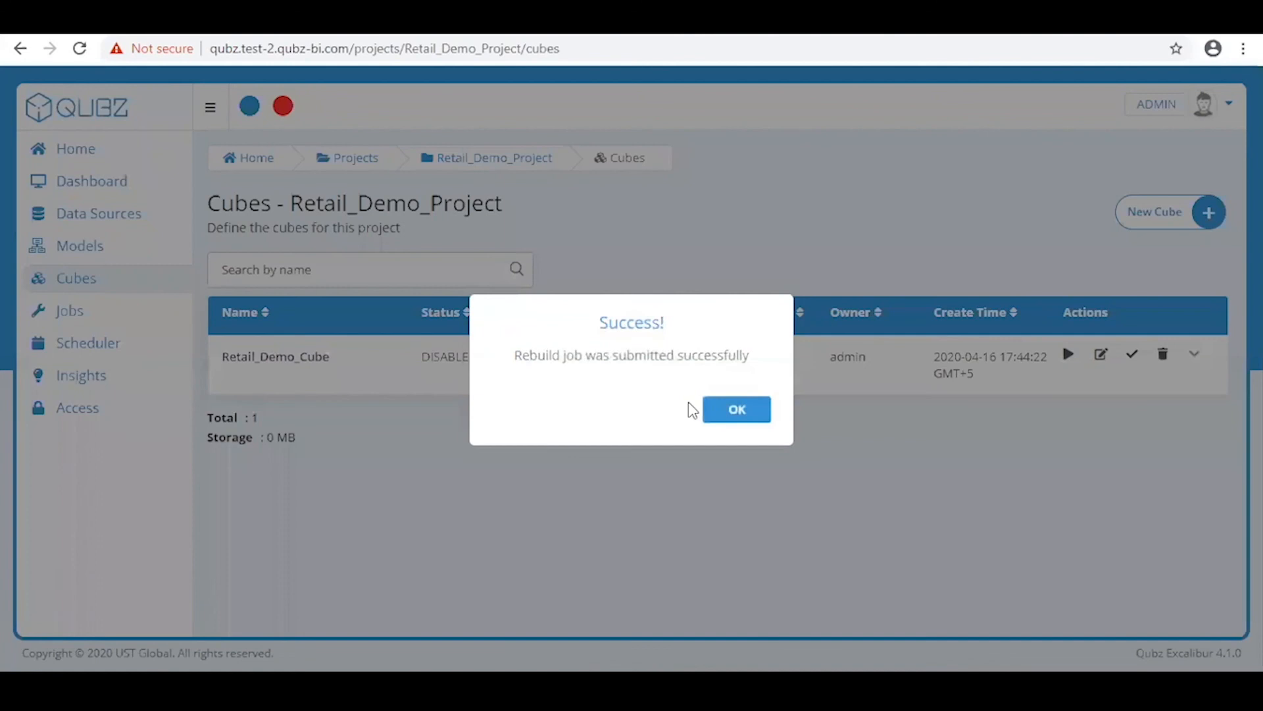
click(756, 416)
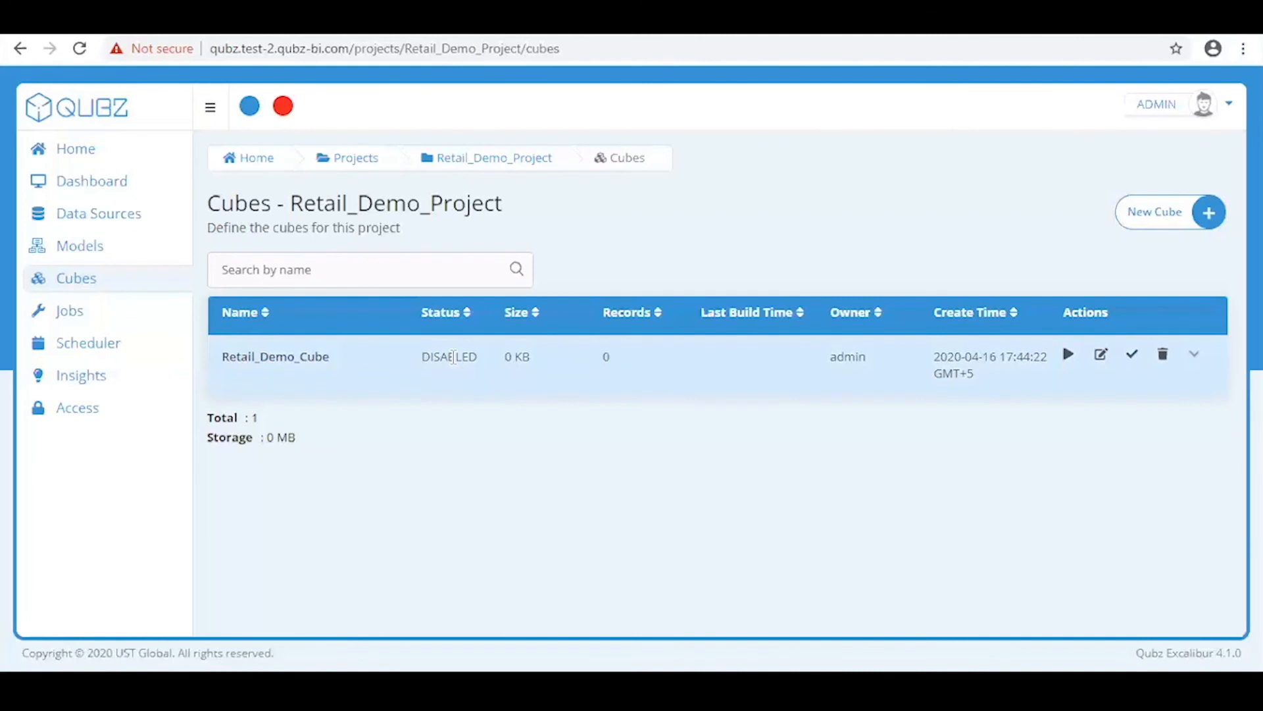
Review the Retail_Demo_Cube build job's steps in the Jobs list at full width, then close them
click(71, 324)
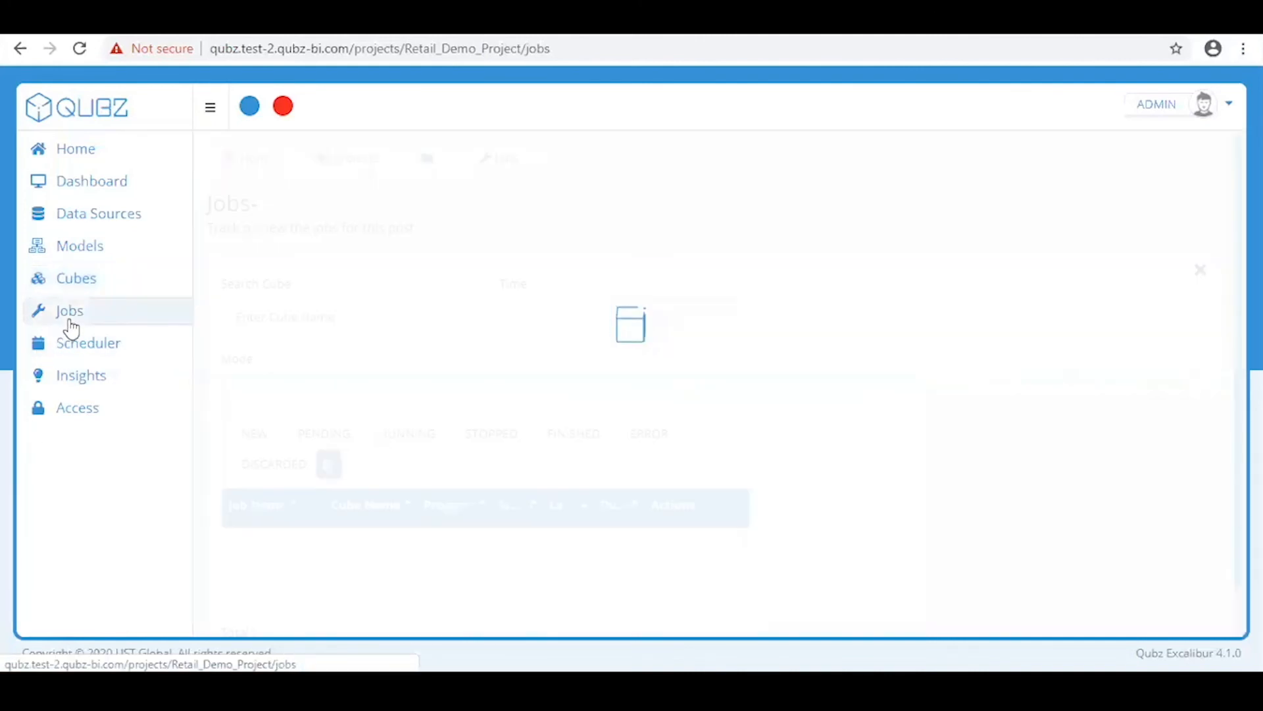
scroll(697, 498, down, 1)
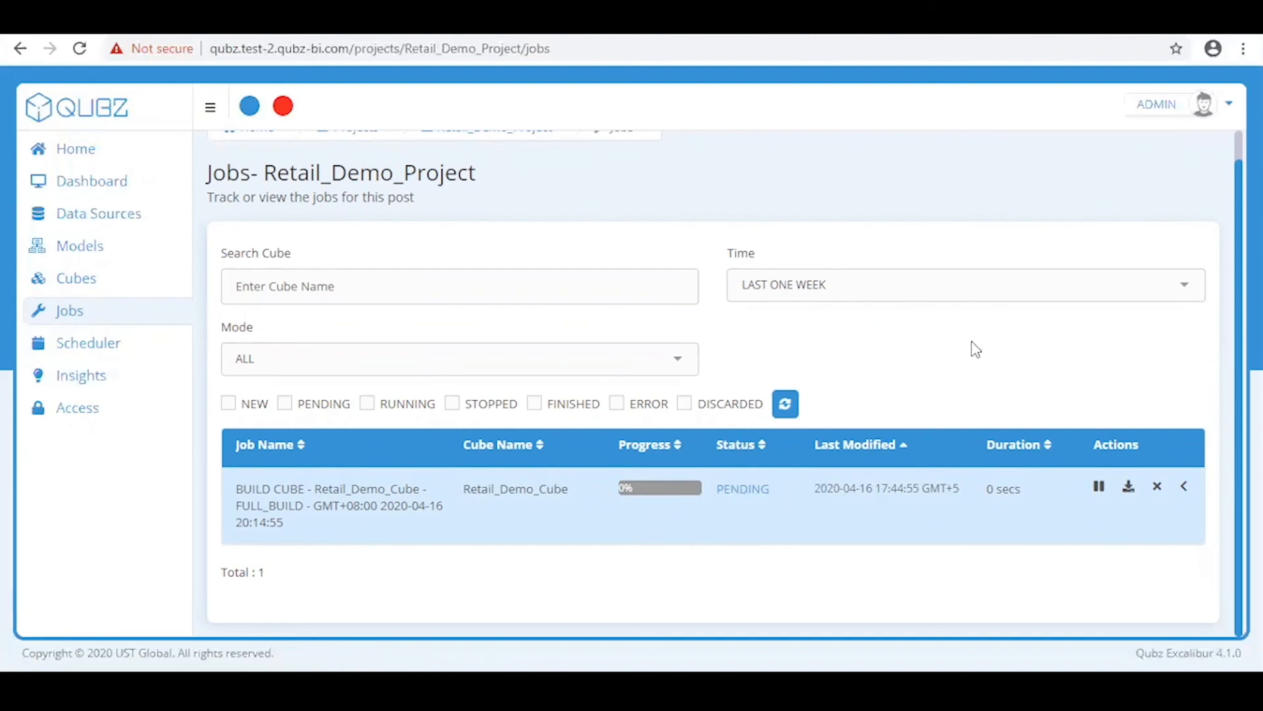
click(1185, 490)
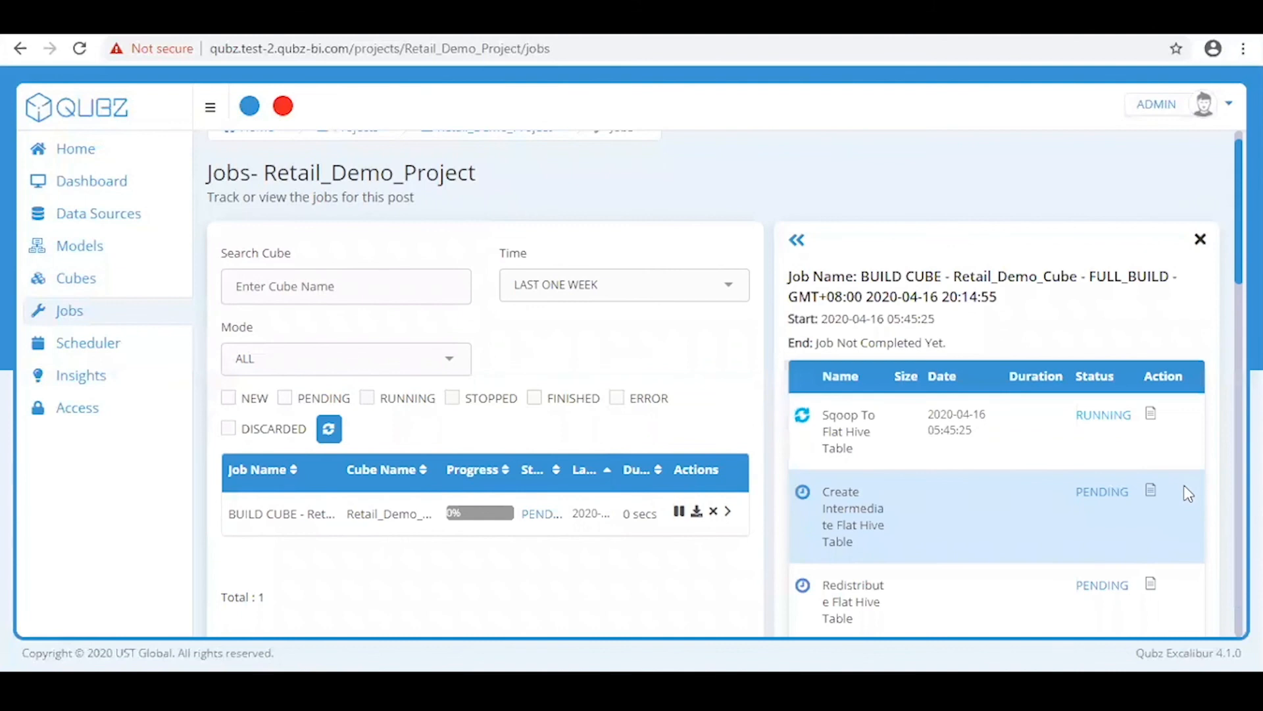
click(796, 240)
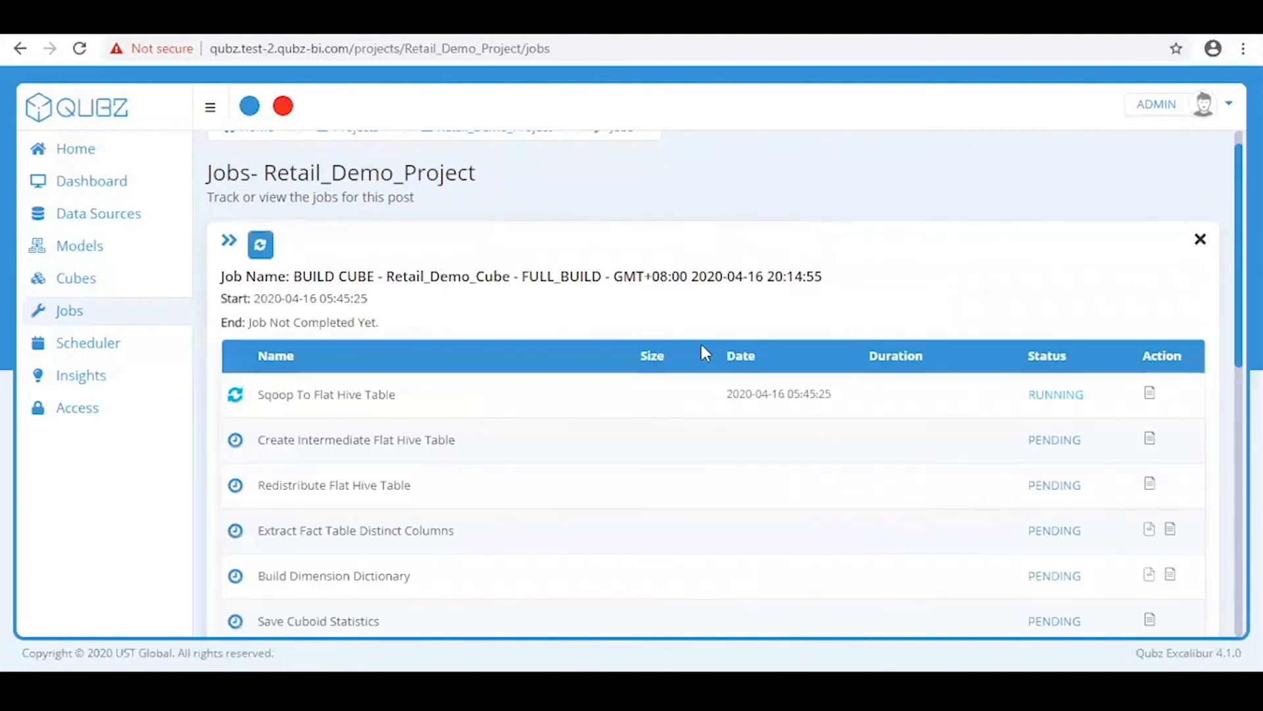
scroll(700, 356, down, 3)
scroll(703, 374, up, 3)
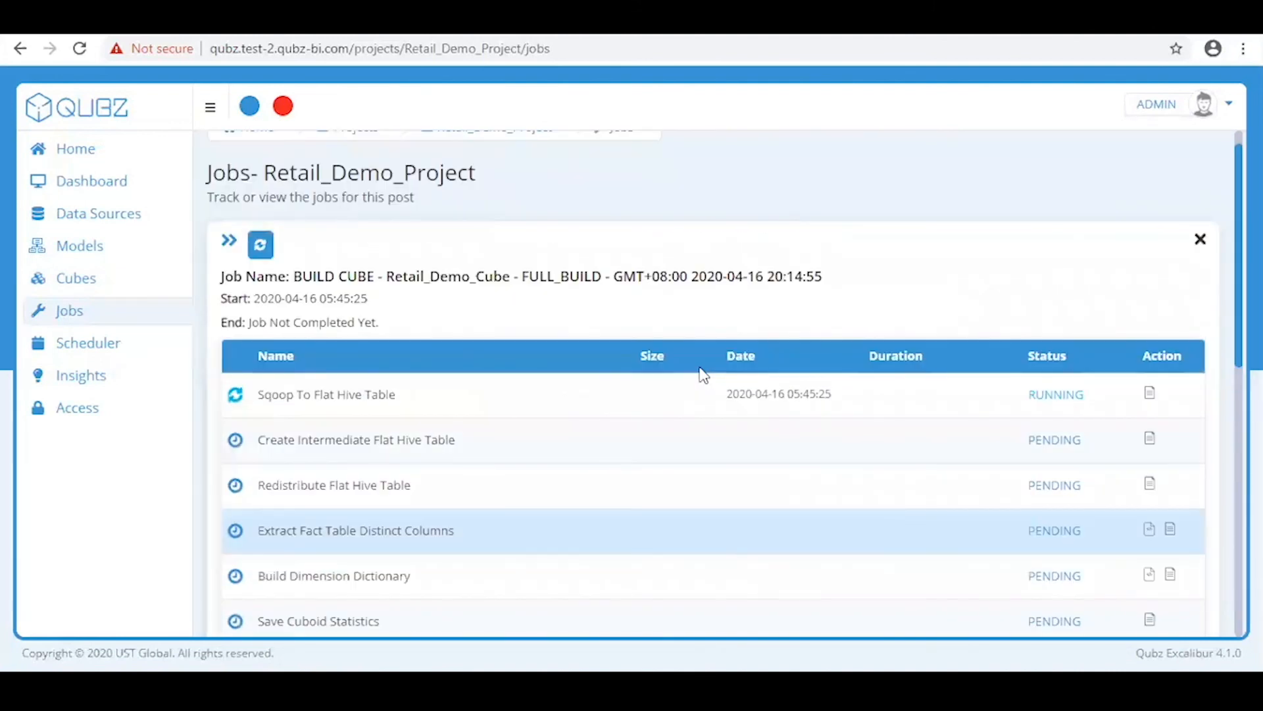
scroll(700, 371, up, 1)
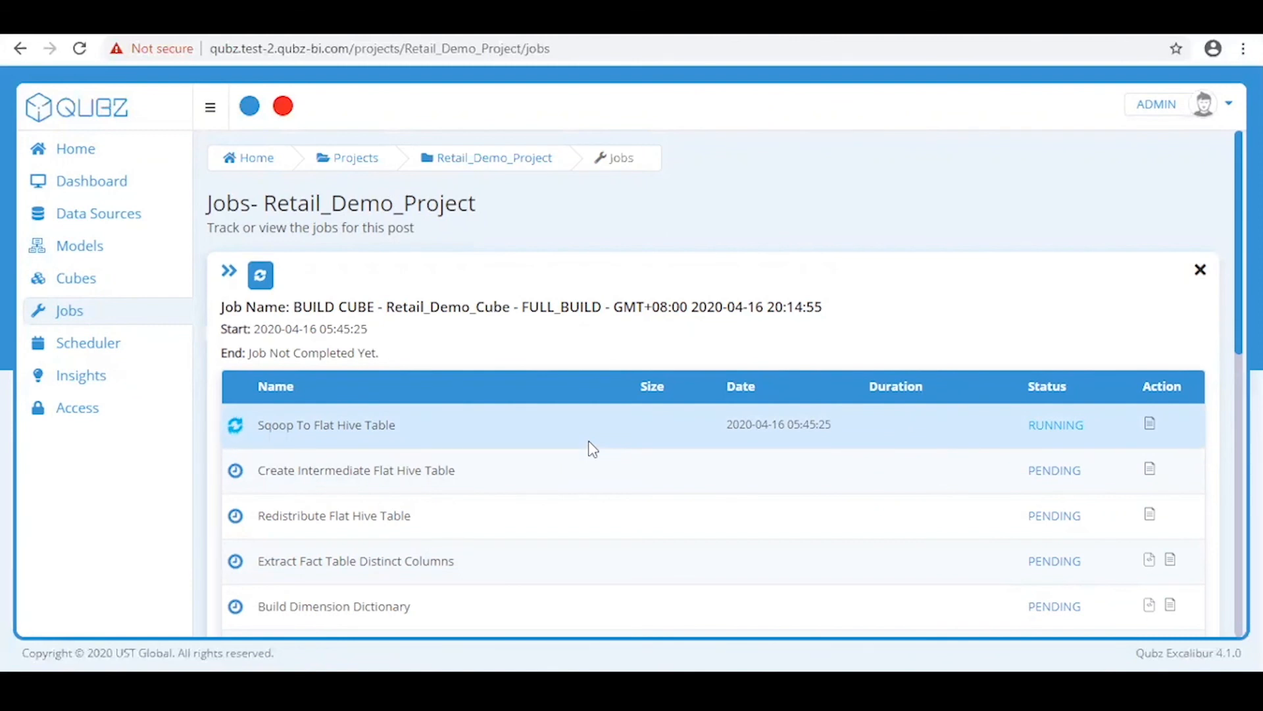
click(1200, 270)
scroll(1092, 191, down, 1)
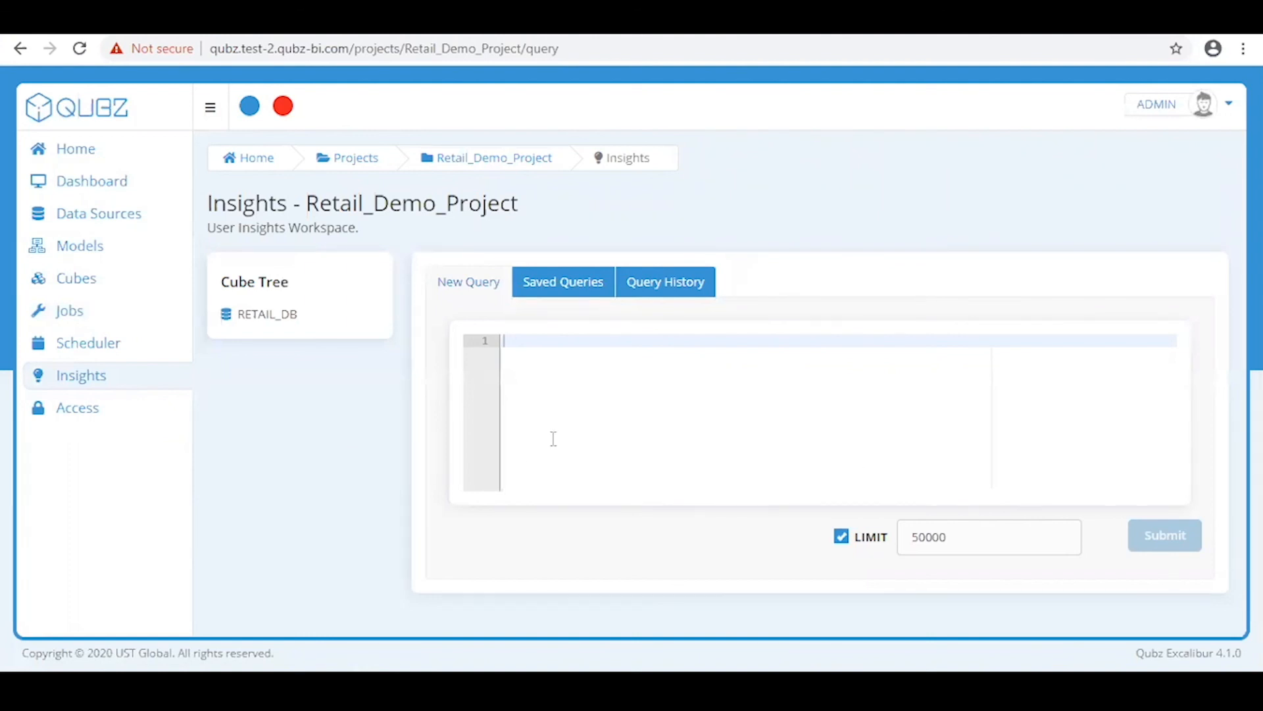
Paste and submit the SUM(SALES) by STORE_ID and TRANSACTION_DATE query, then review its 23798 result rows
right_click(588, 350)
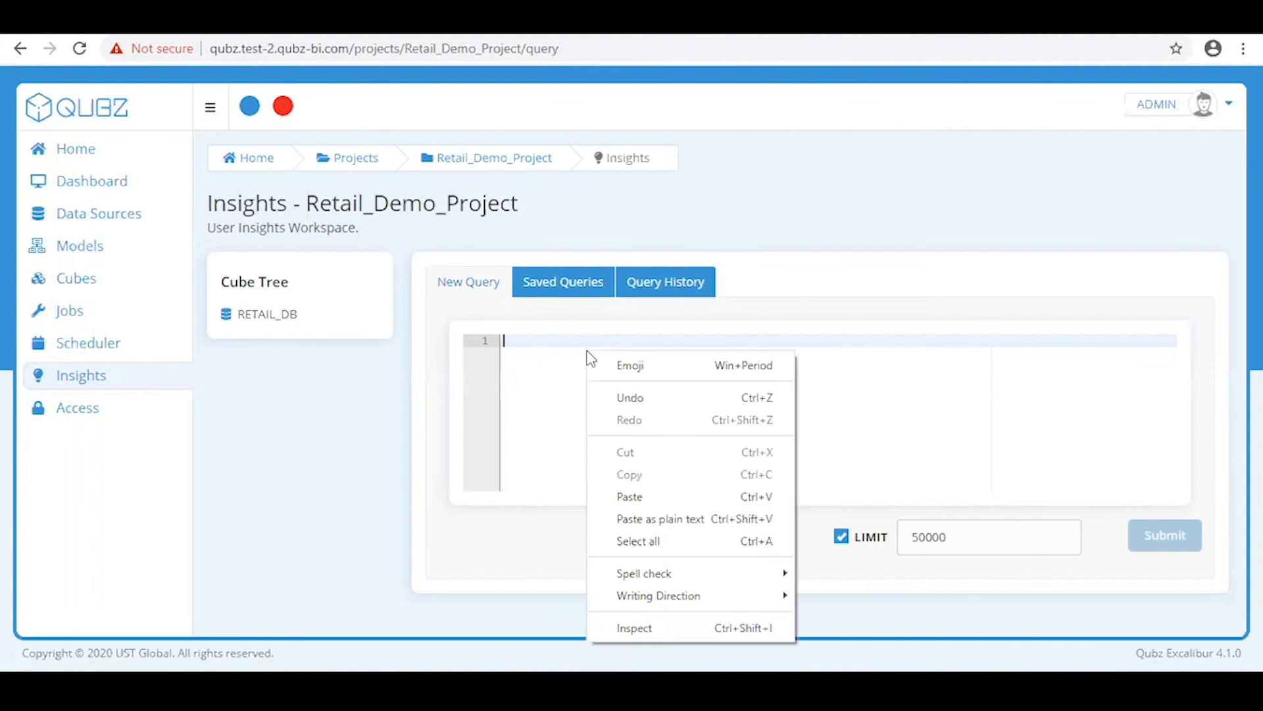
click(638, 498)
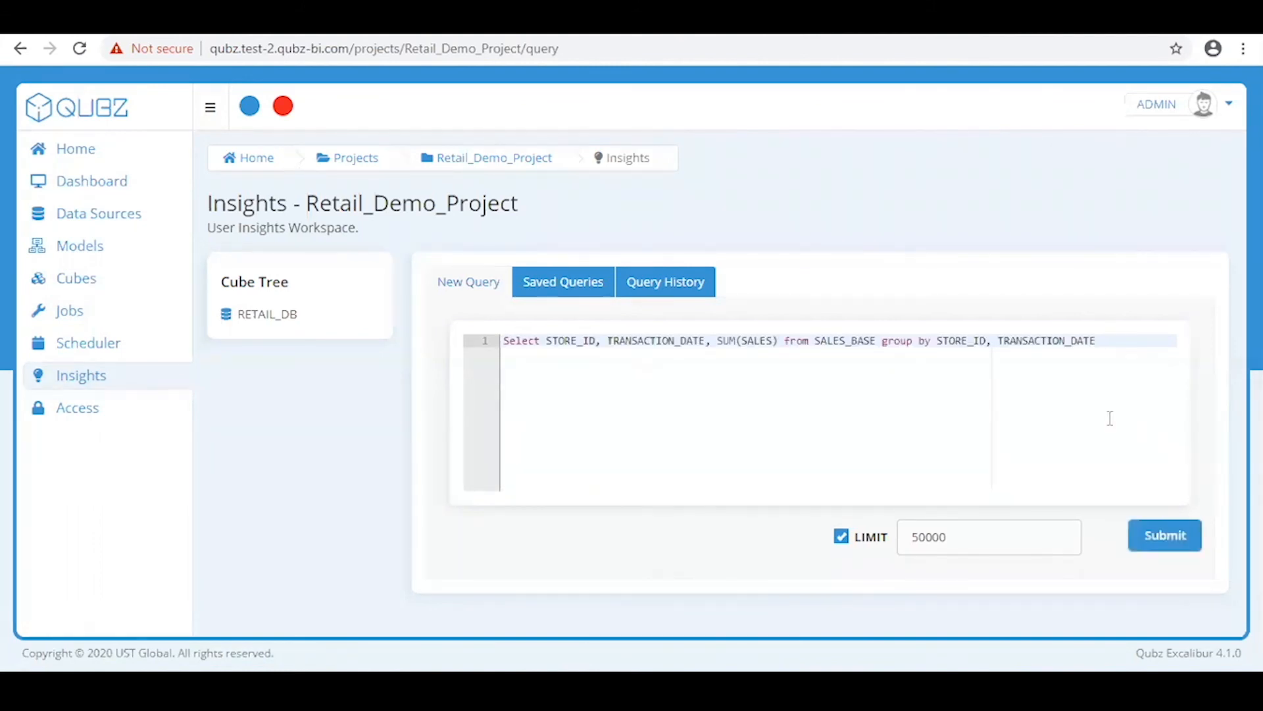
click(1165, 537)
scroll(980, 466, down, 2)
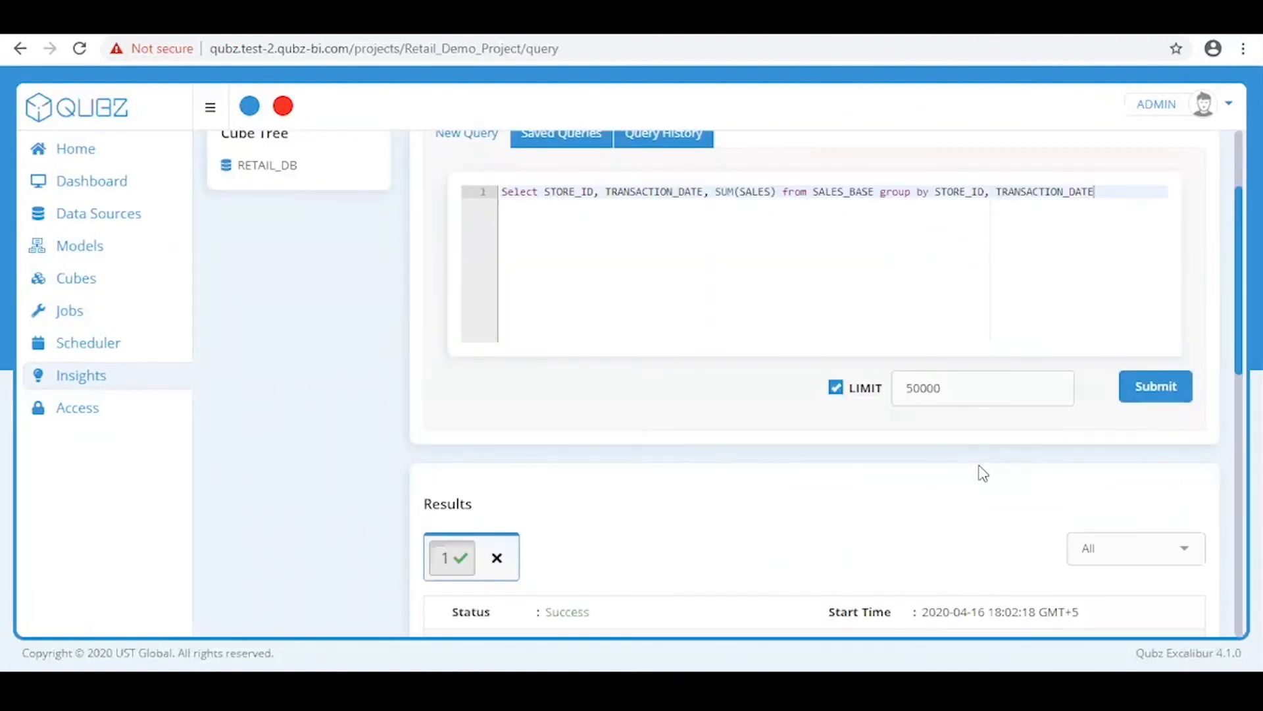
scroll(983, 473, down, 4)
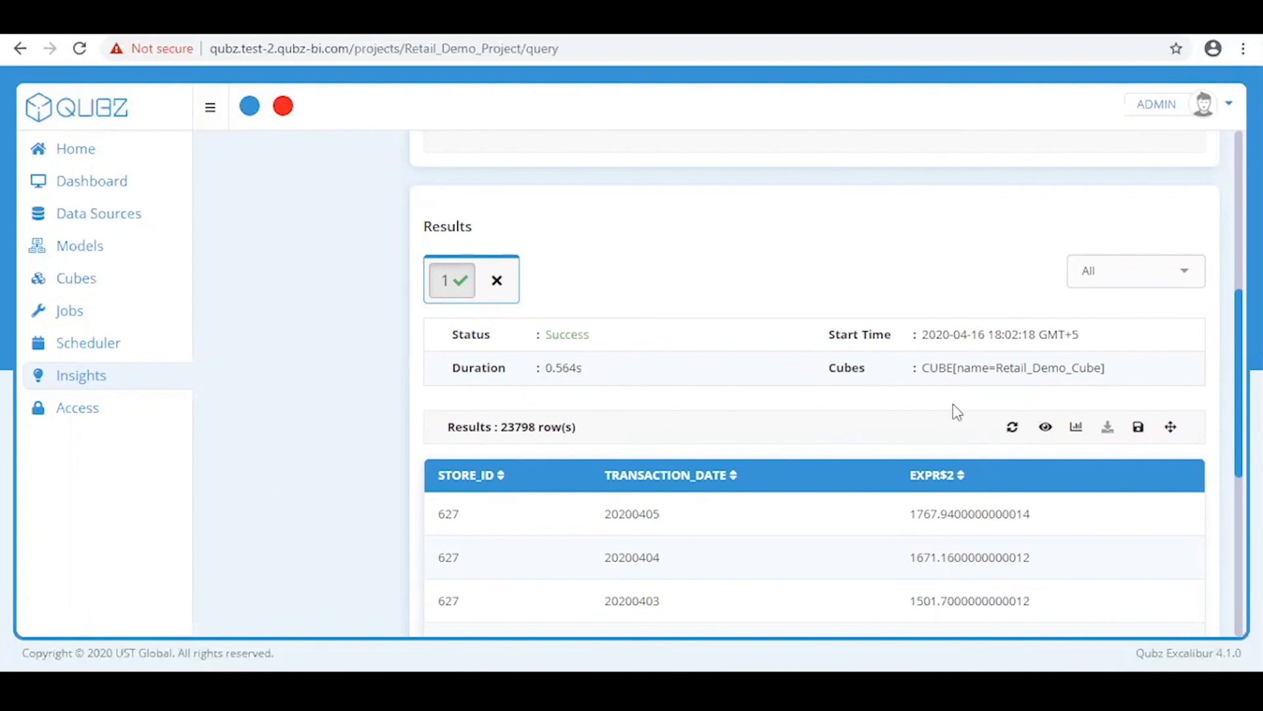
scroll(953, 405, down, 1)
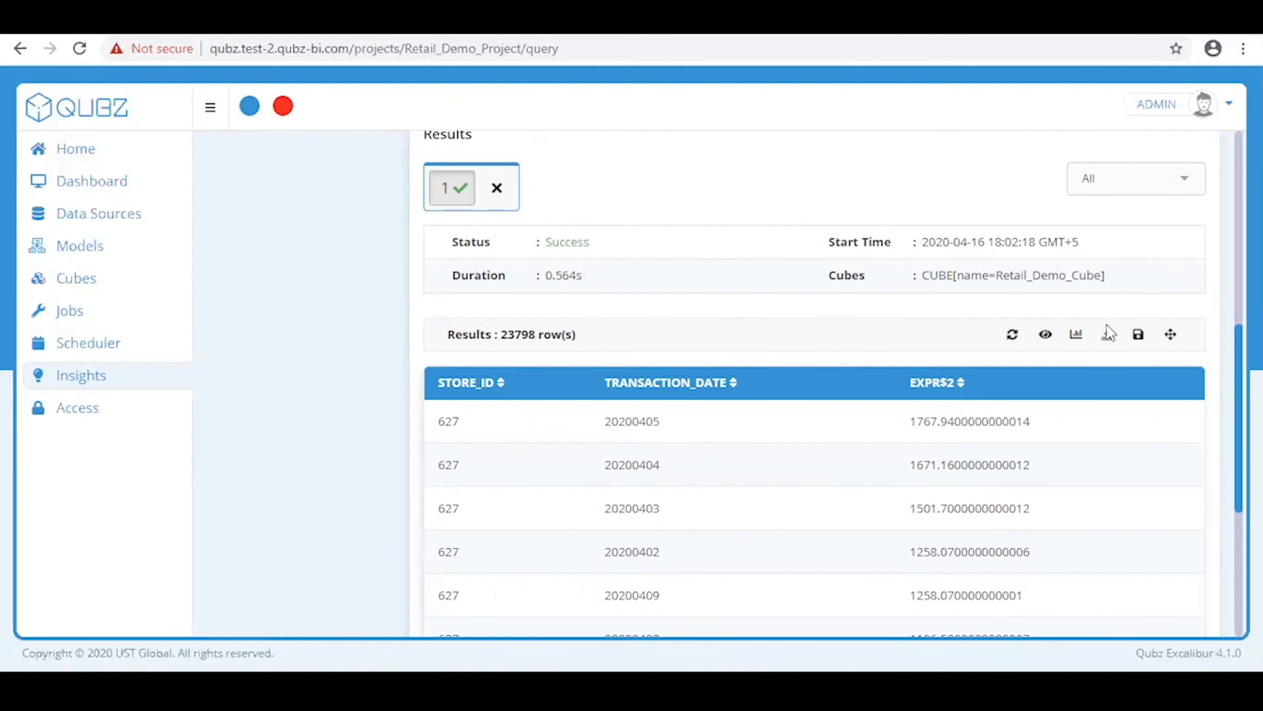
click(1078, 347)
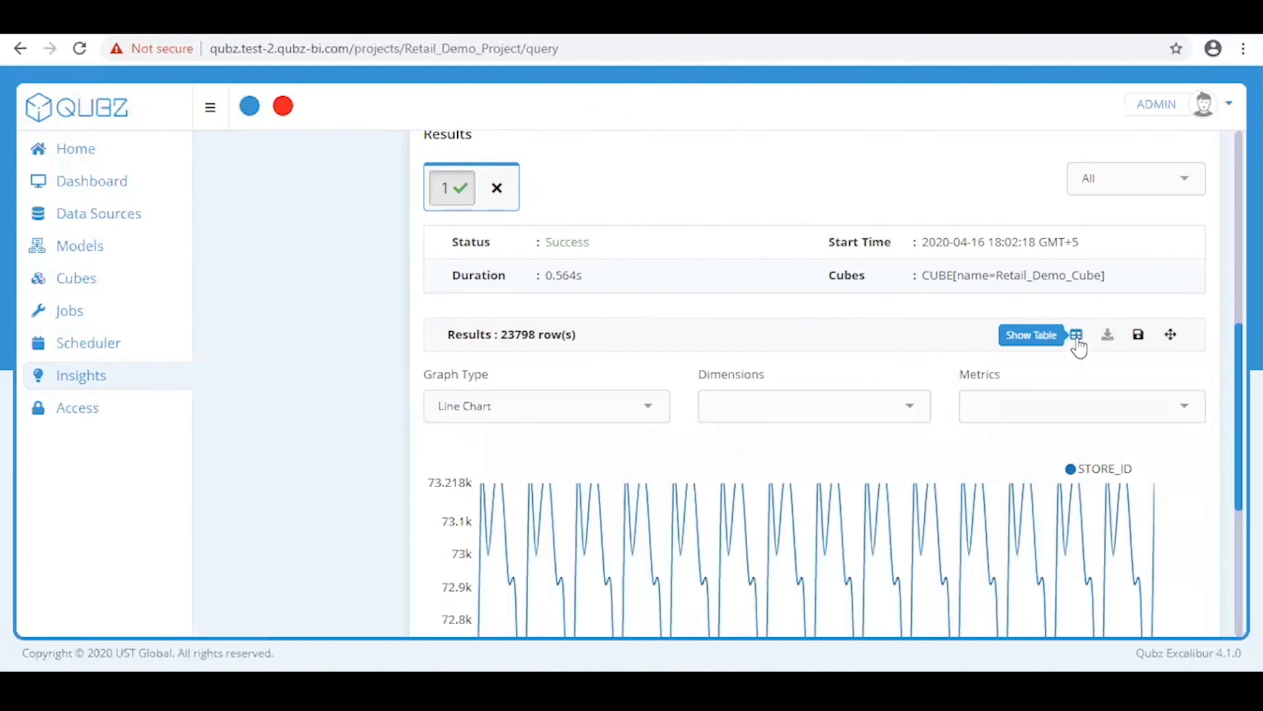
click(585, 415)
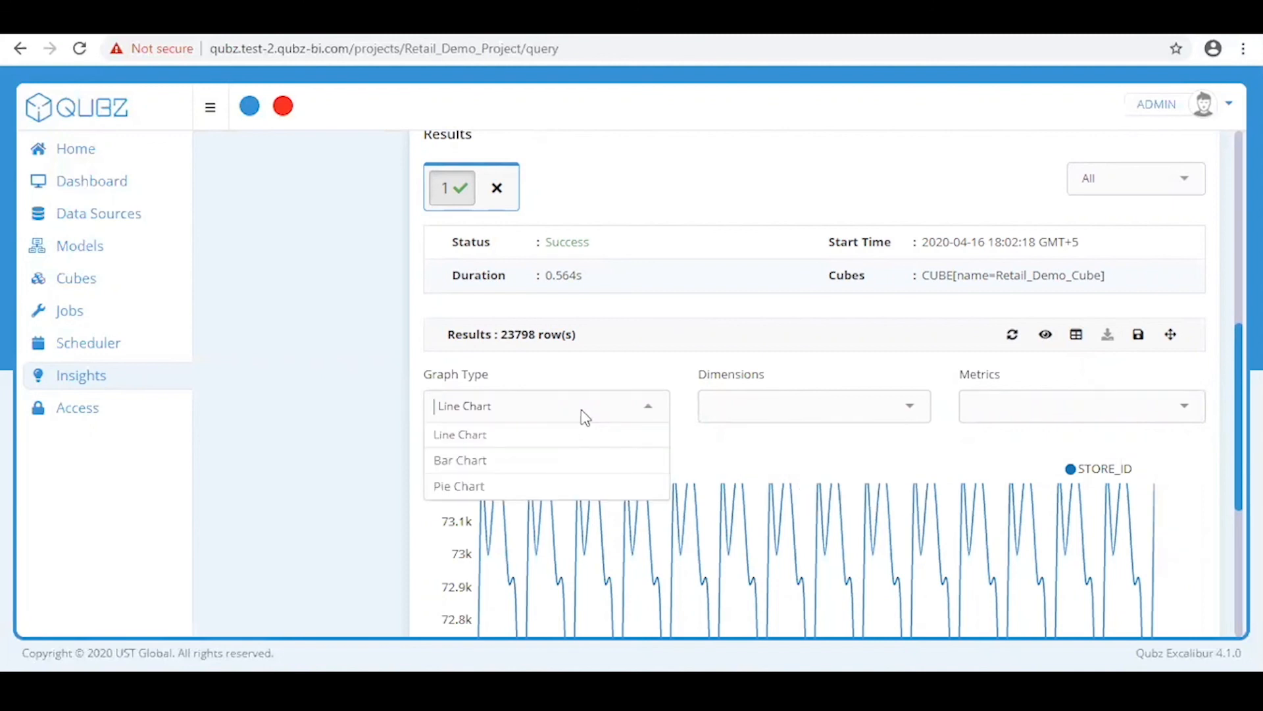
click(578, 468)
click(787, 416)
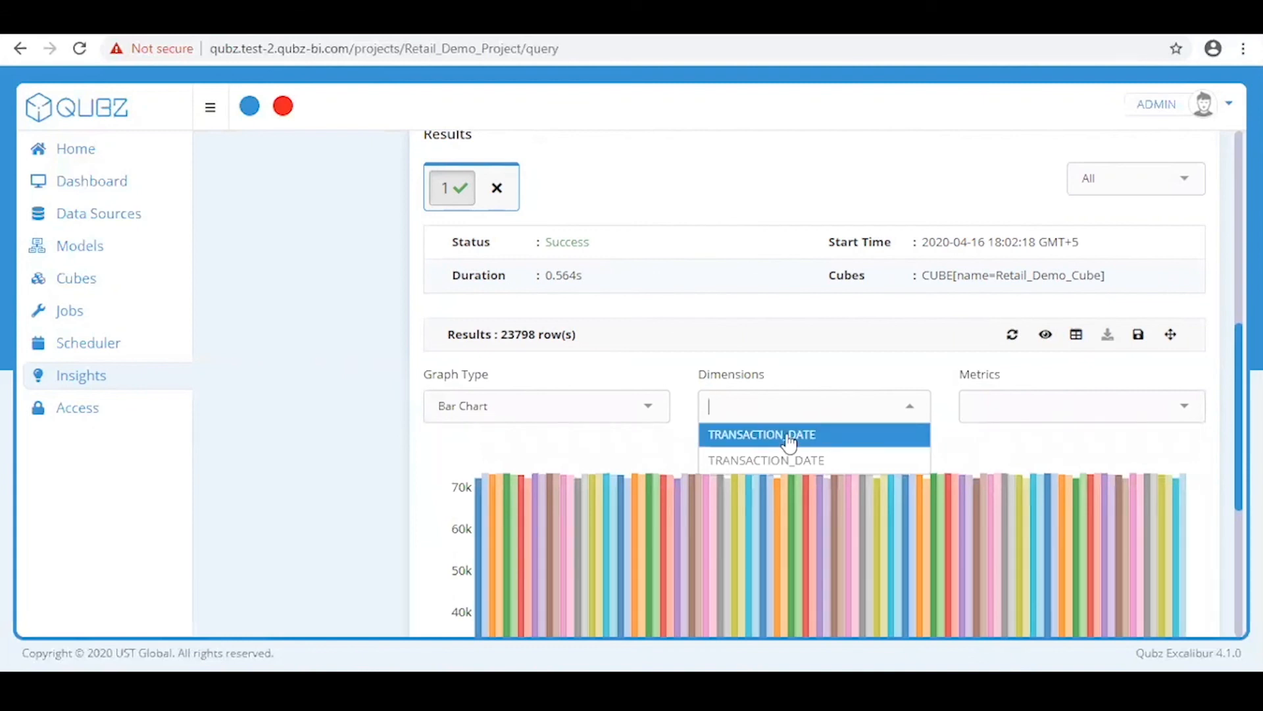
click(1040, 405)
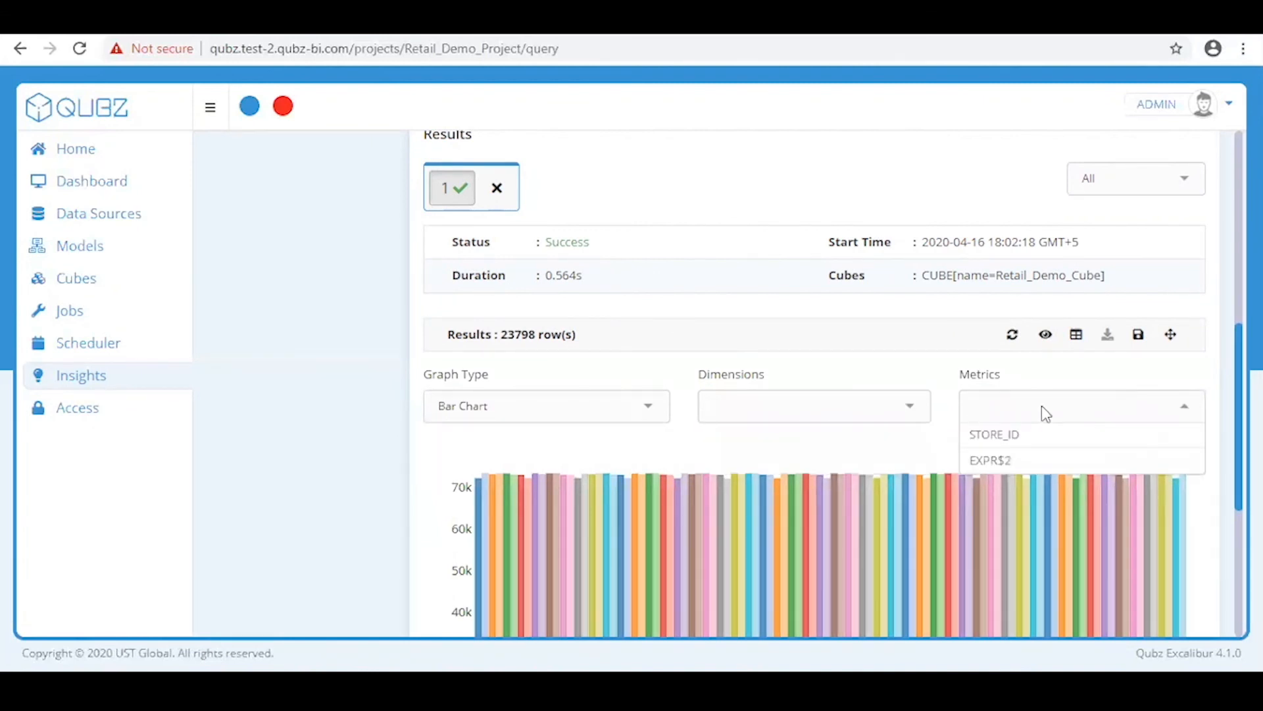
click(570, 402)
click(575, 487)
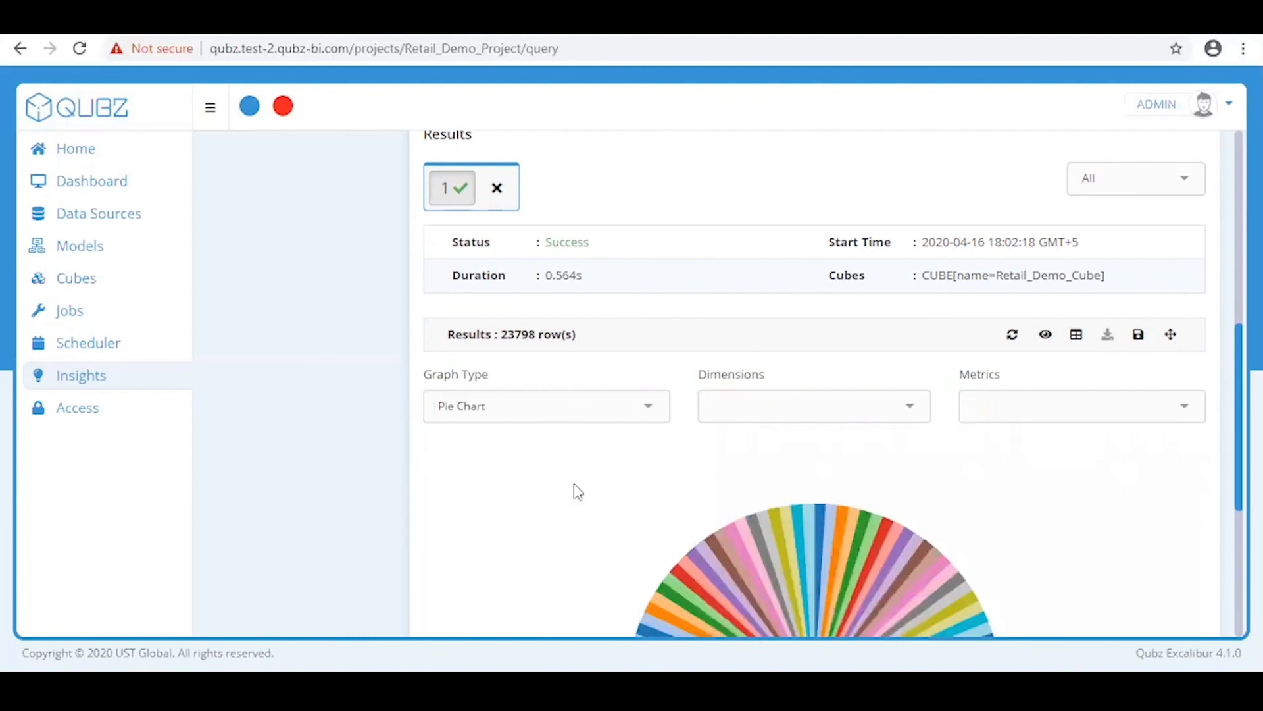
scroll(916, 465, down, 4)
mouse_move(914, 461)
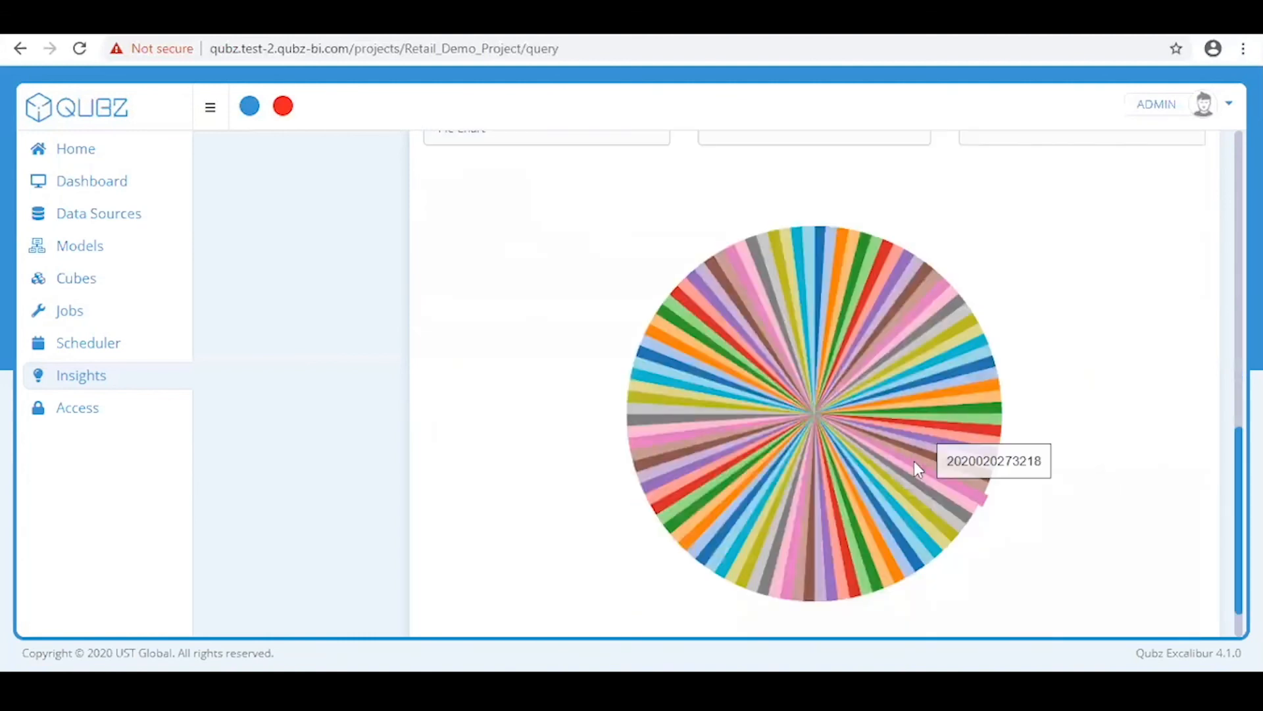
scroll(1060, 453, up, 3)
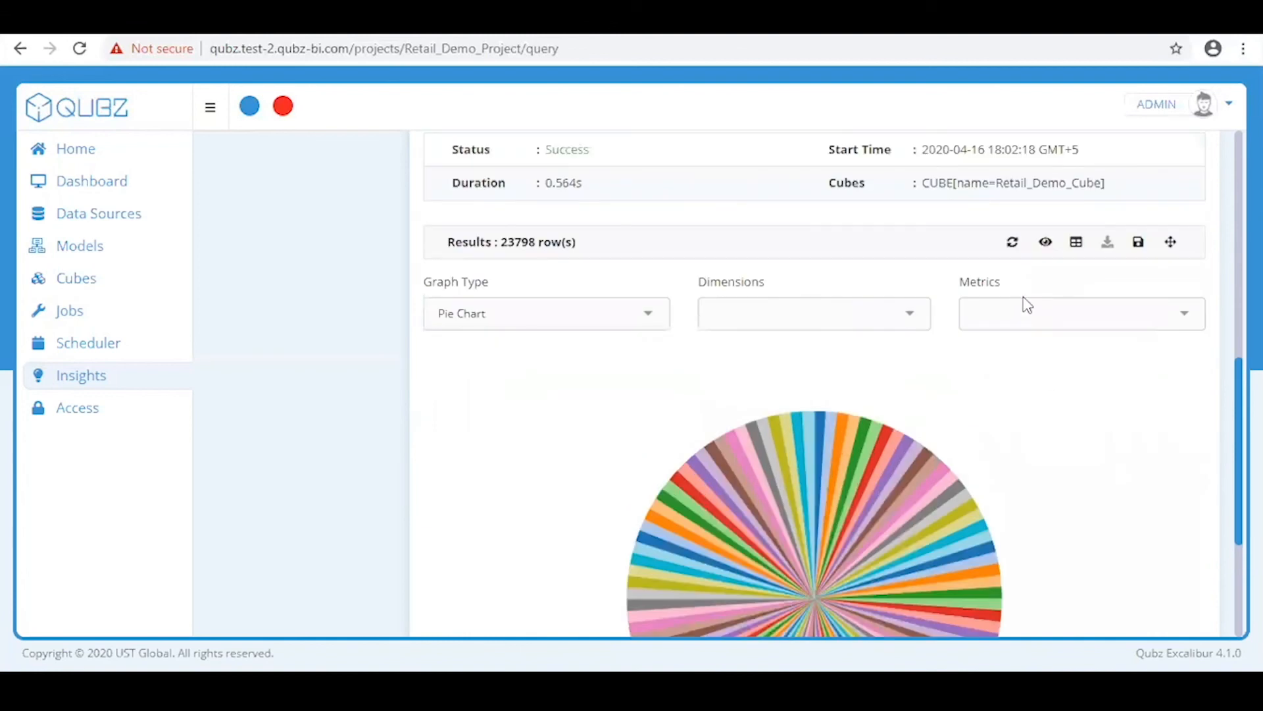
click(1076, 243)
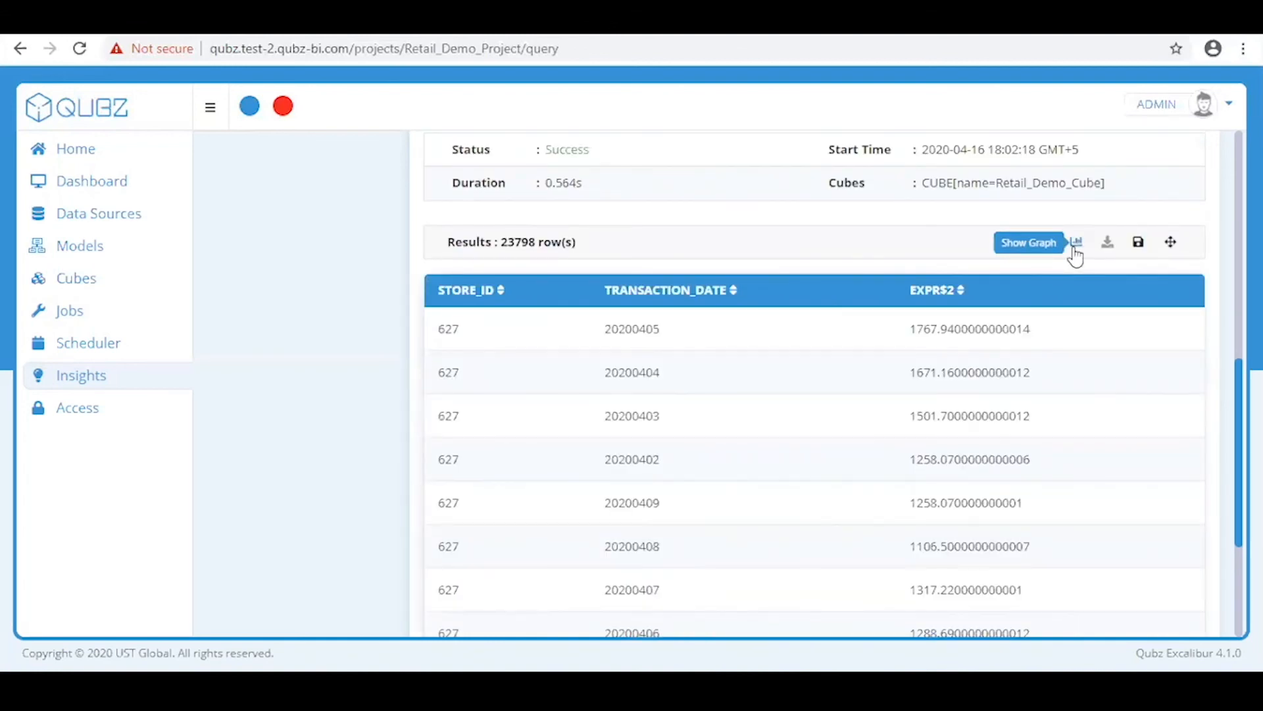